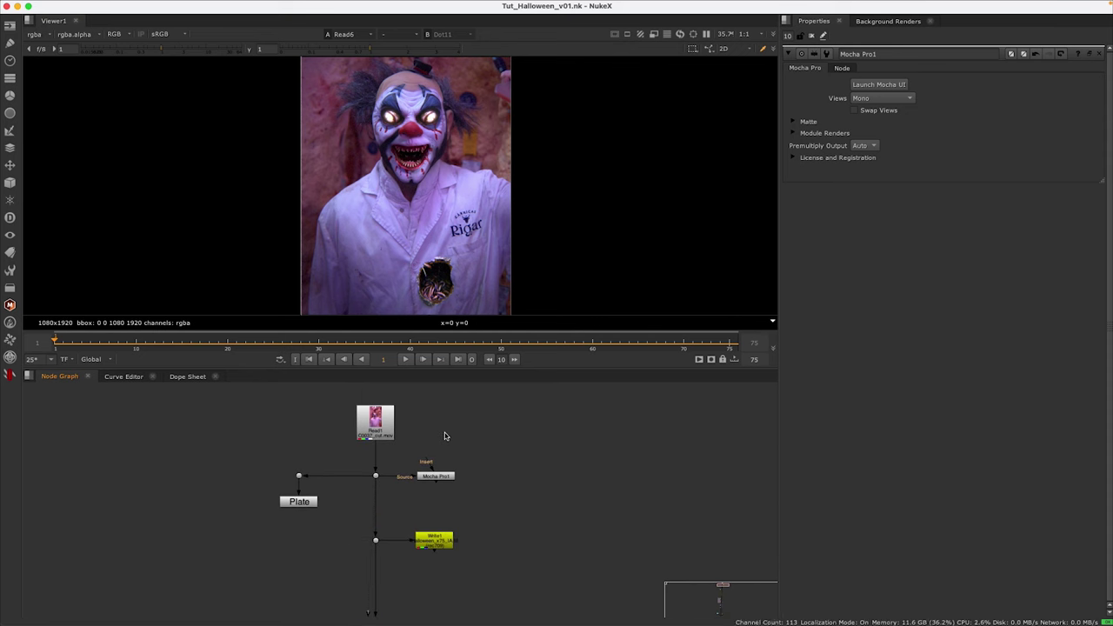
Step: Play the composite, toggling the viewer between the glowing-eyes result and the Mocha matte, then stop
{"action": "left_click", "coordinate": [410, 361]}
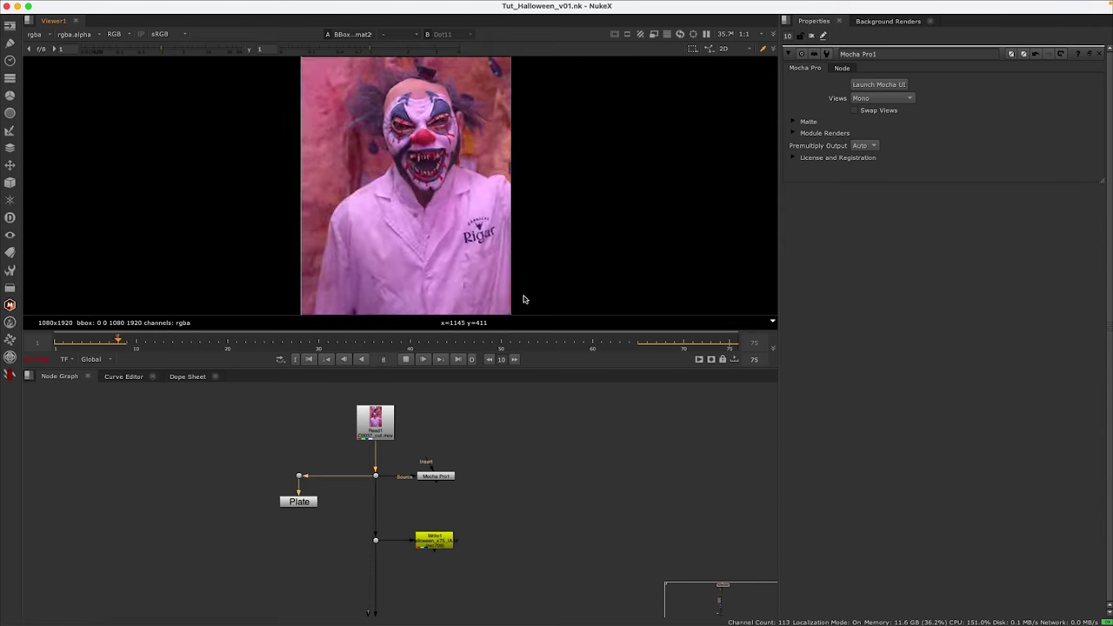
{"action": "key", "text": "2"}
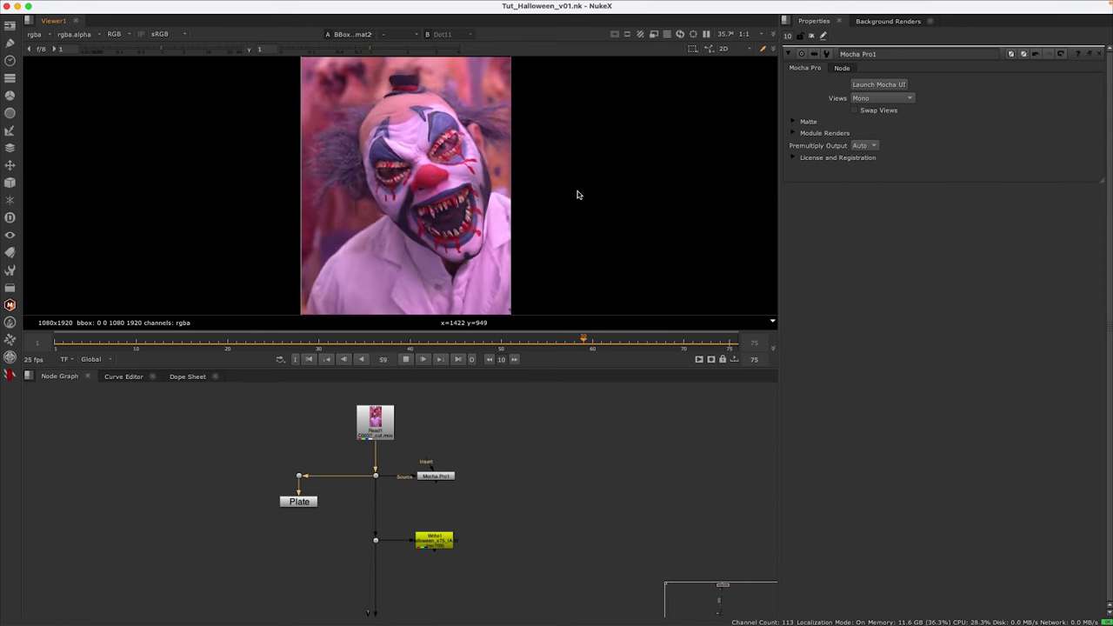
{"action": "key", "text": "1"}
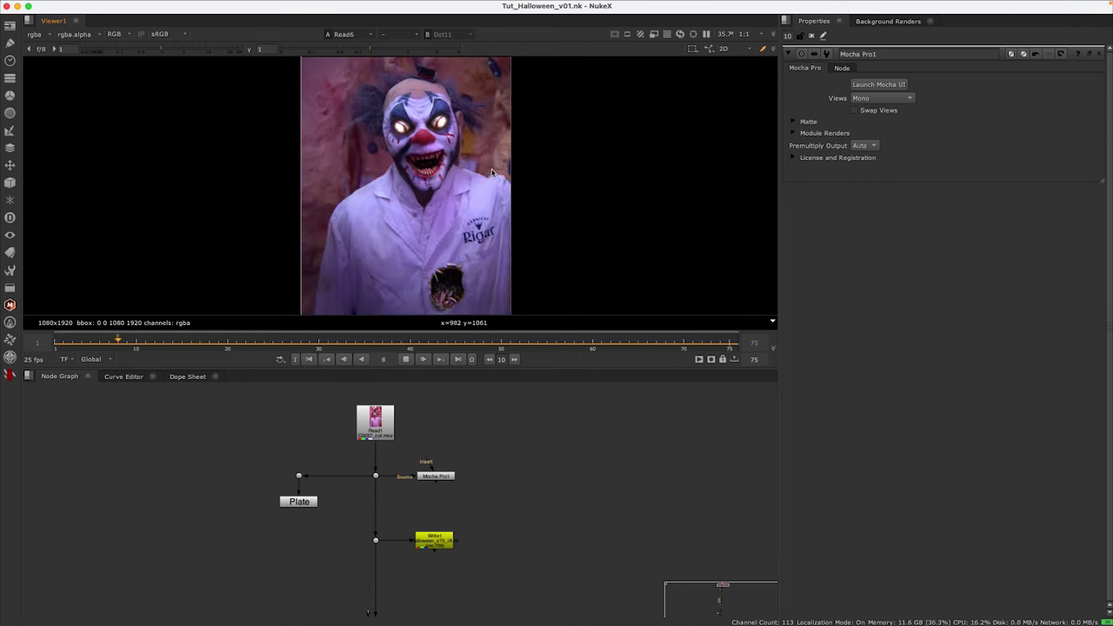
{"action": "left_click", "coordinate": [407, 359]}
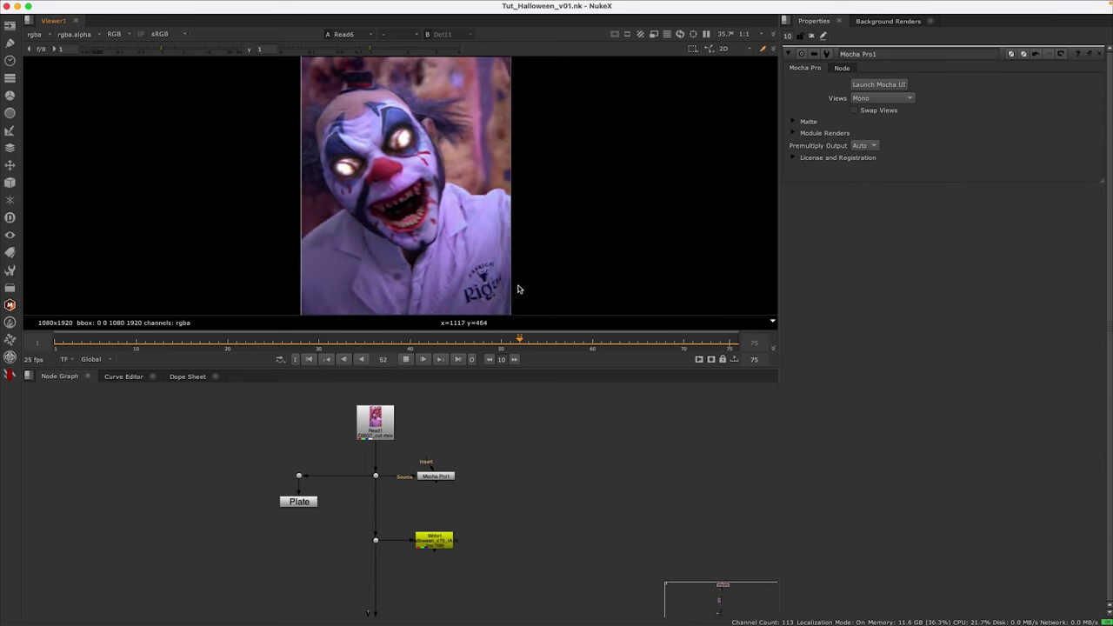
{"action": "left_click", "coordinate": [411, 361]}
Step: Return to frame 1 and display the original Read1 clown footage
{"action": "left_click", "coordinate": [312, 361]}
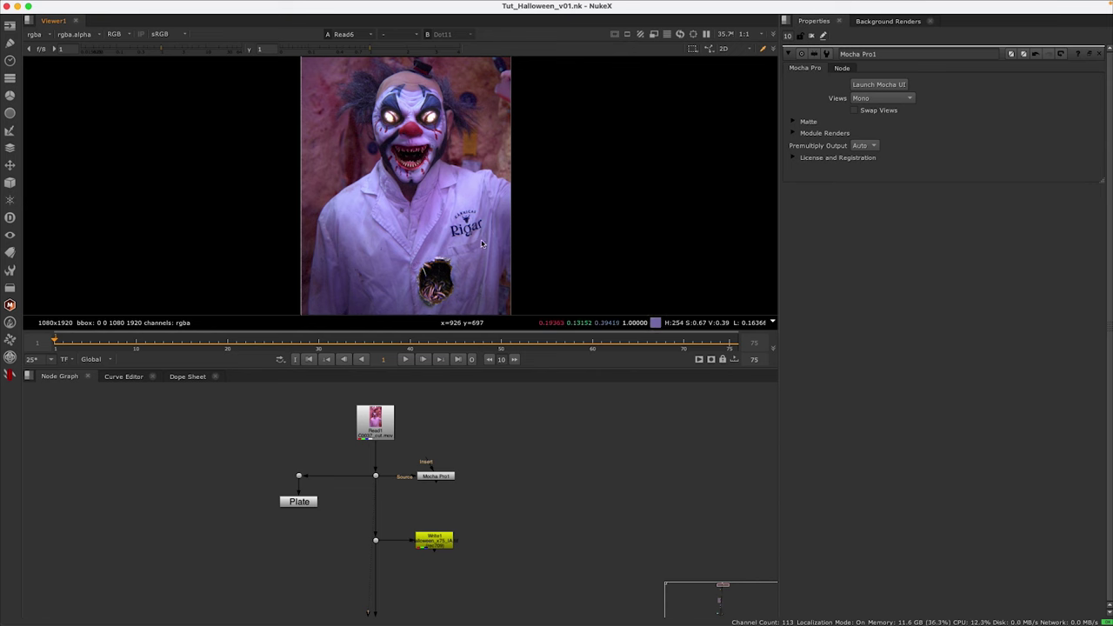
{"action": "left_click_drag", "start_coordinate": [466, 452], "coordinate": [406, 440]}
{"action": "key", "text": "1"}
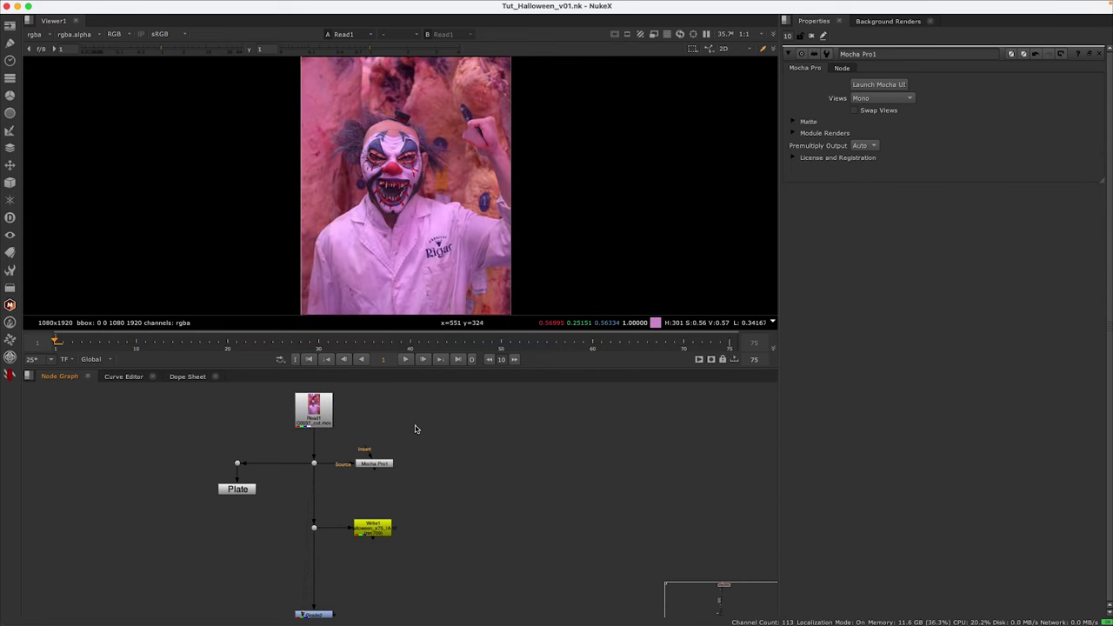
Step: Open Write1's properties and show its TIFF output in the Viewer
{"action": "scroll", "coordinate": [407, 187], "scroll_direction": "up", "scroll_amount": 3}
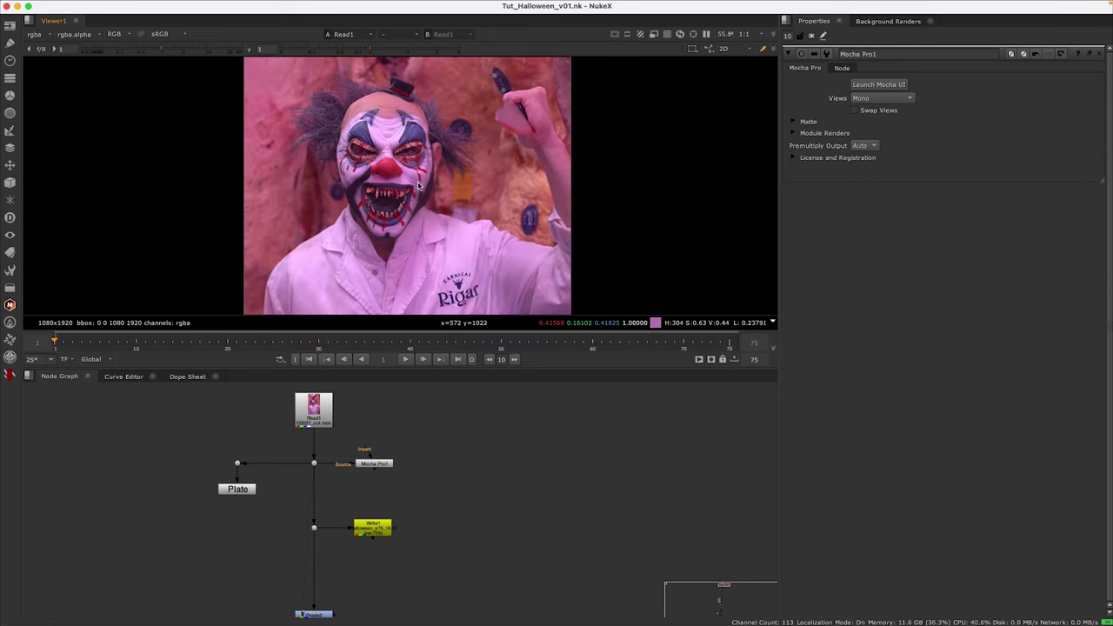
{"action": "scroll", "coordinate": [403, 200], "scroll_direction": "down", "scroll_amount": 5}
{"action": "scroll", "coordinate": [407, 542], "scroll_direction": "up", "scroll_amount": 3}
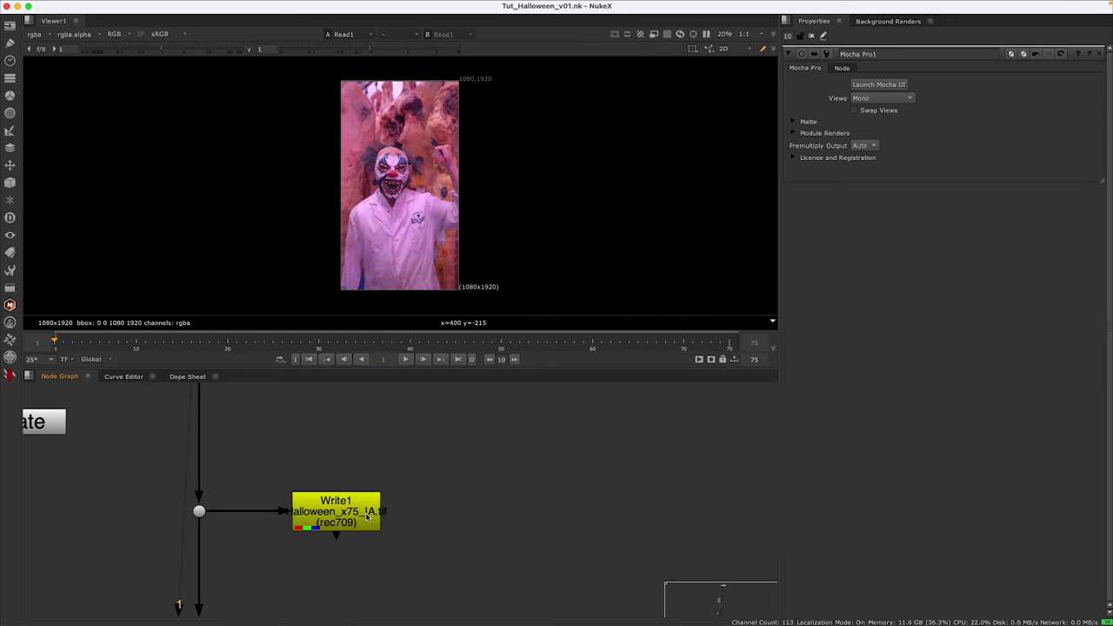
{"action": "double_click", "coordinate": [408, 445]}
{"action": "key", "text": "1"}
{"action": "scroll", "coordinate": [439, 440], "scroll_direction": "down", "scroll_amount": 2}
{"action": "scroll", "coordinate": [410, 491], "scroll_direction": "up", "scroll_amount": 2}
{"action": "left_click", "coordinate": [410, 491]}
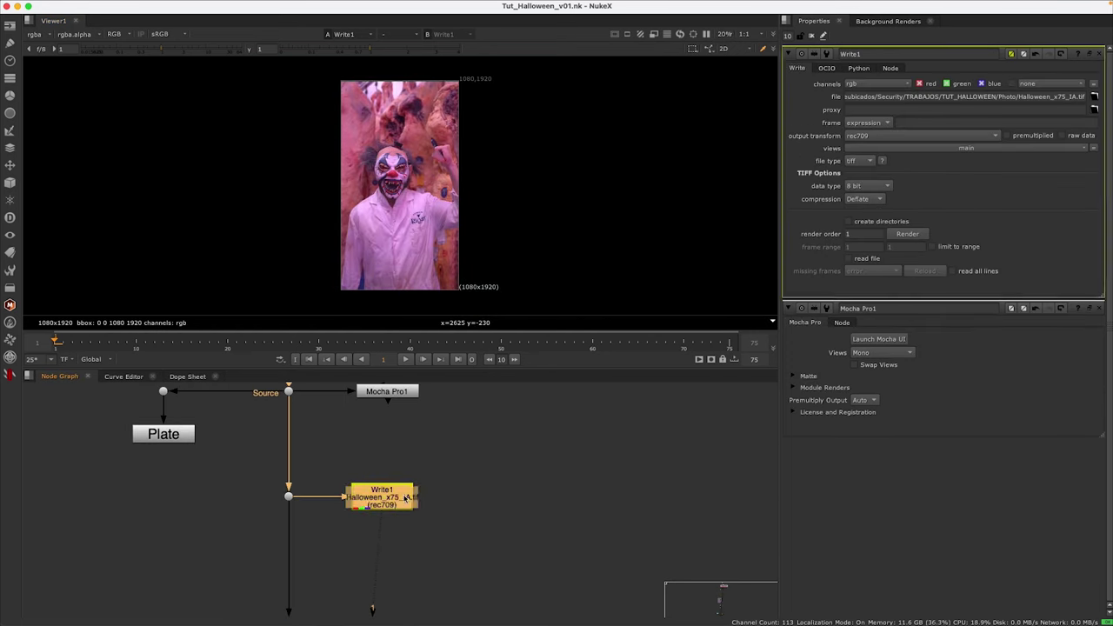
{"action": "left_click", "coordinate": [393, 497]}
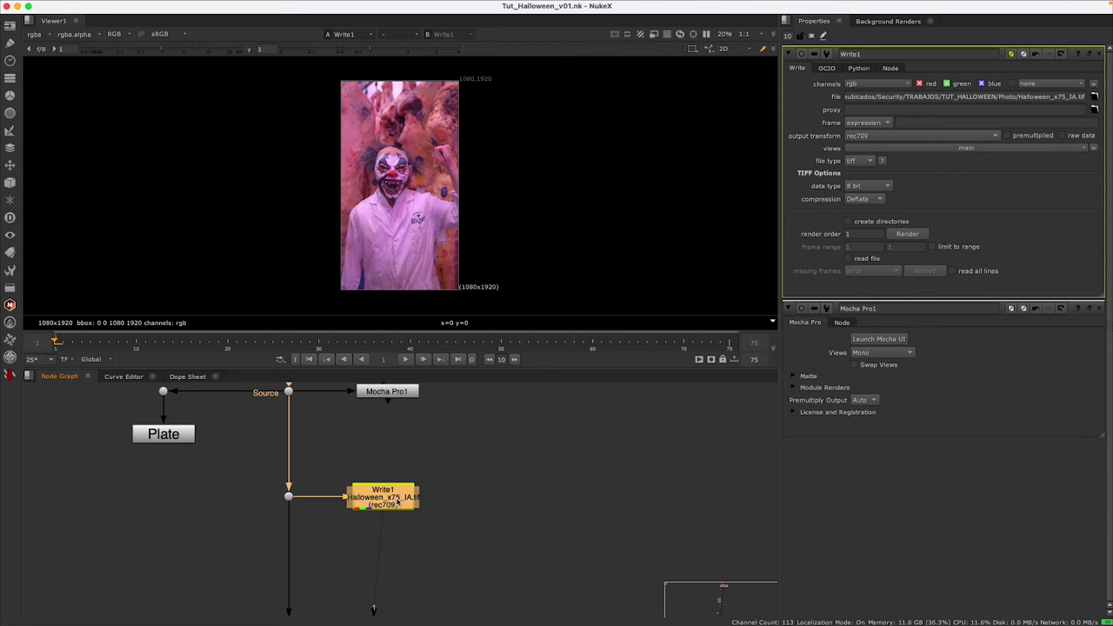
Step: Check the Write1 render at the last frame (75) and first frame (1), then deselect it
{"action": "left_click", "coordinate": [463, 359]}
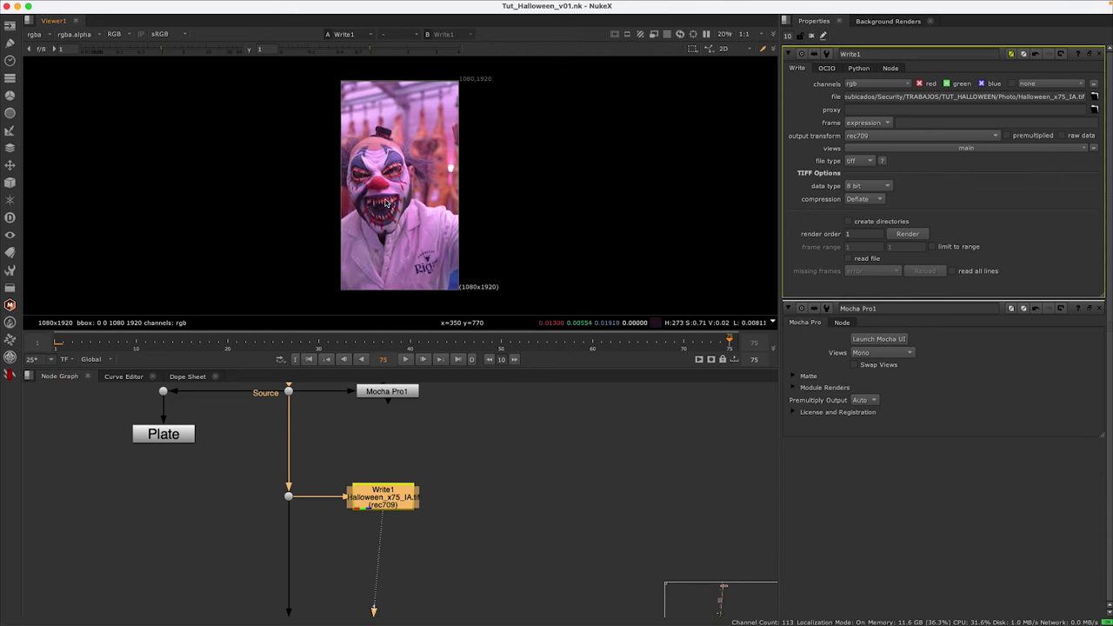
{"action": "scroll", "coordinate": [385, 196], "scroll_direction": "up", "scroll_amount": 3}
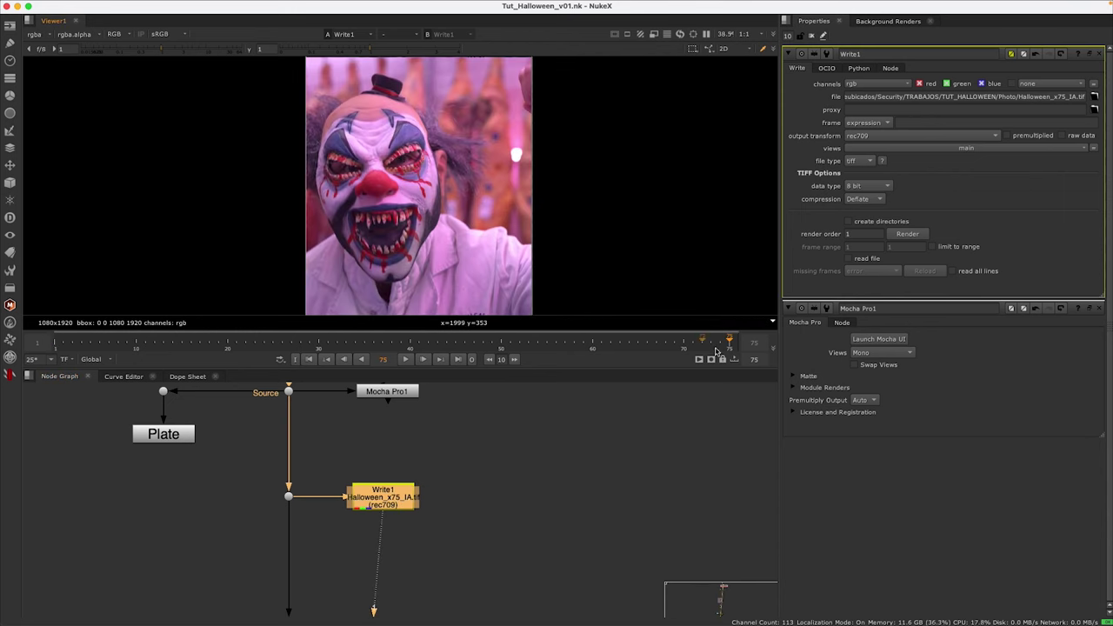
{"action": "left_click", "coordinate": [312, 360]}
{"action": "left_click", "coordinate": [465, 361]}
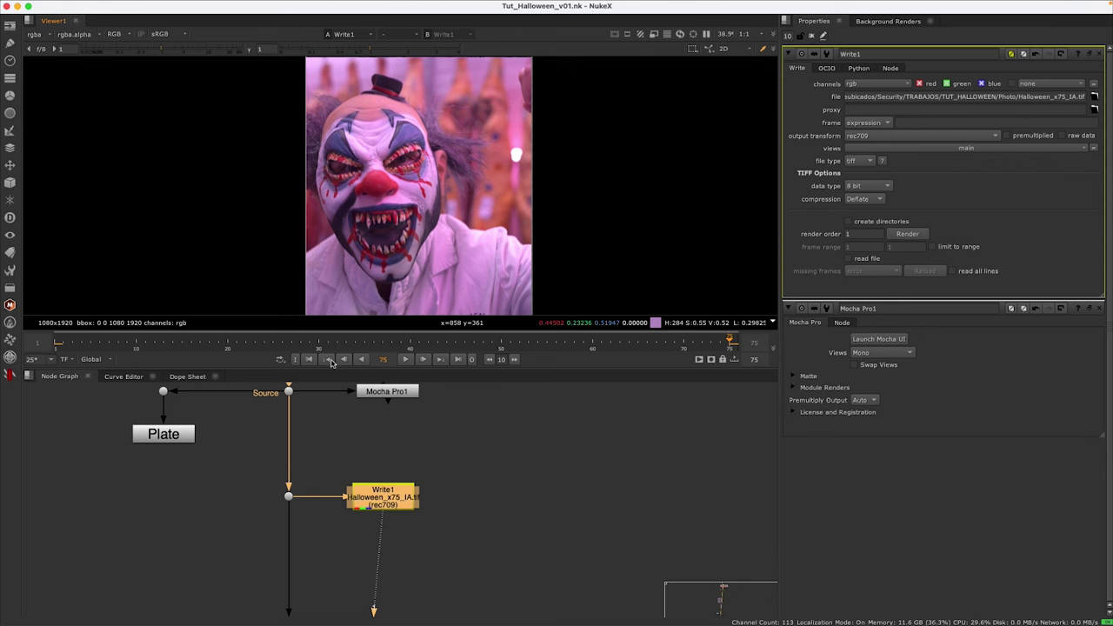
{"action": "left_click", "coordinate": [311, 359]}
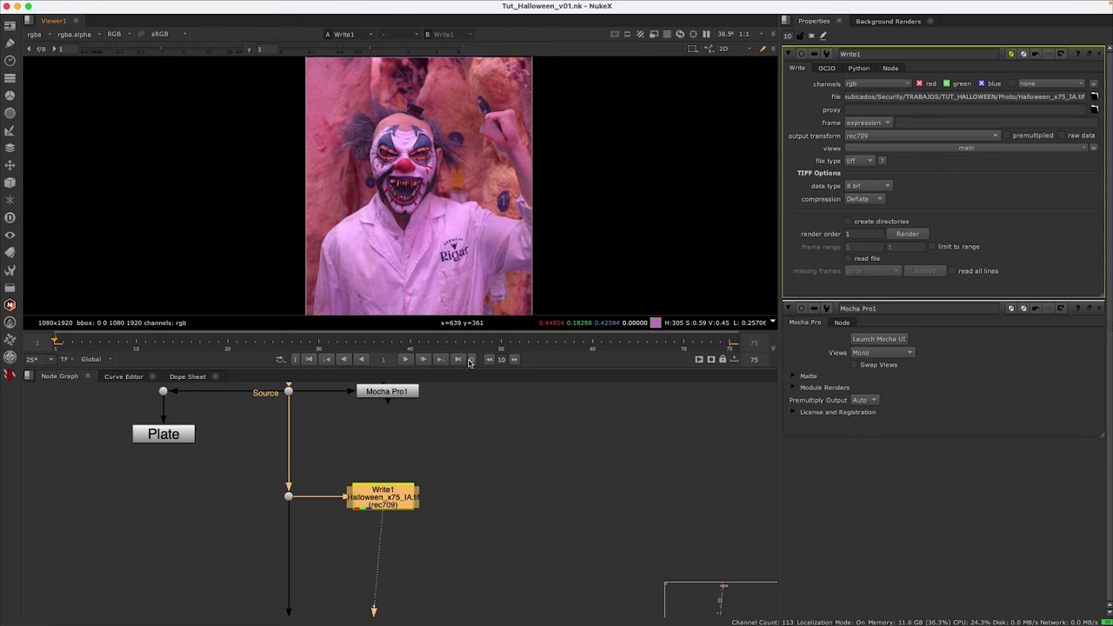
{"action": "left_click", "coordinate": [459, 359]}
{"action": "left_click", "coordinate": [311, 360]}
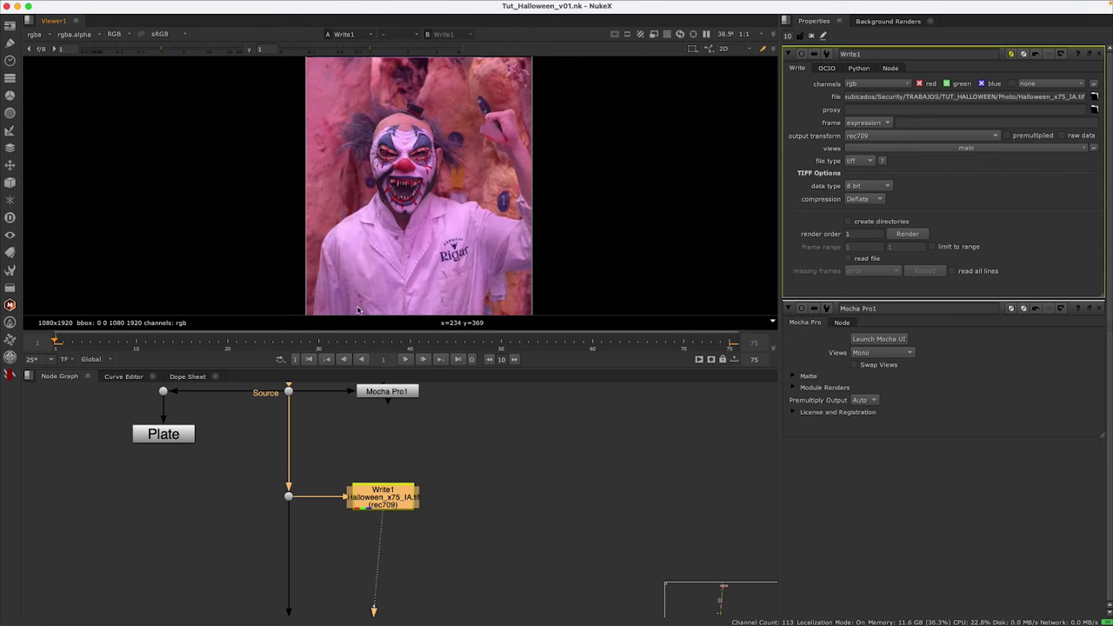
{"action": "left_click", "coordinate": [465, 476]}
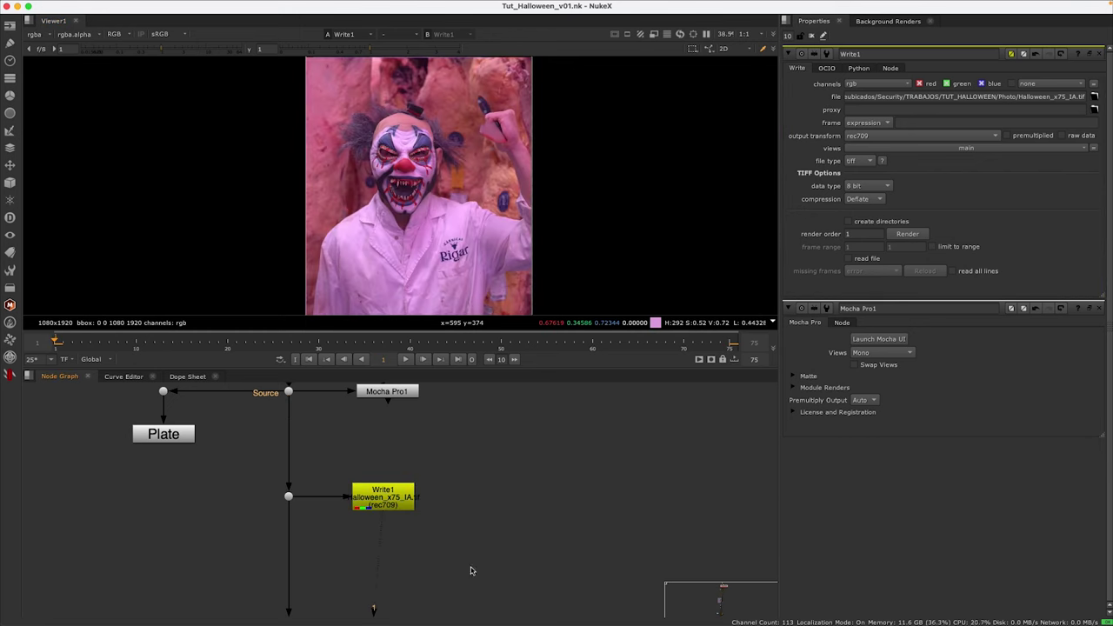
Step: Hide the monster mouth layer, check the DSC09977 document, then return to Halloween_x75_IA.tif
{"action": "key", "text": "ctrl"}
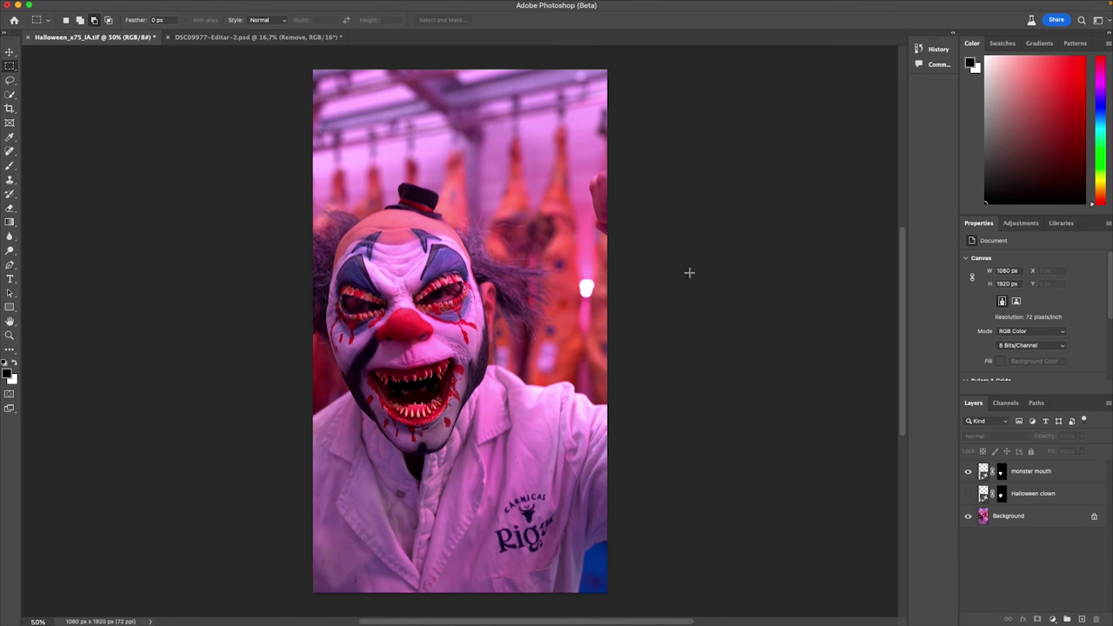
{"action": "left_click", "coordinate": [969, 472]}
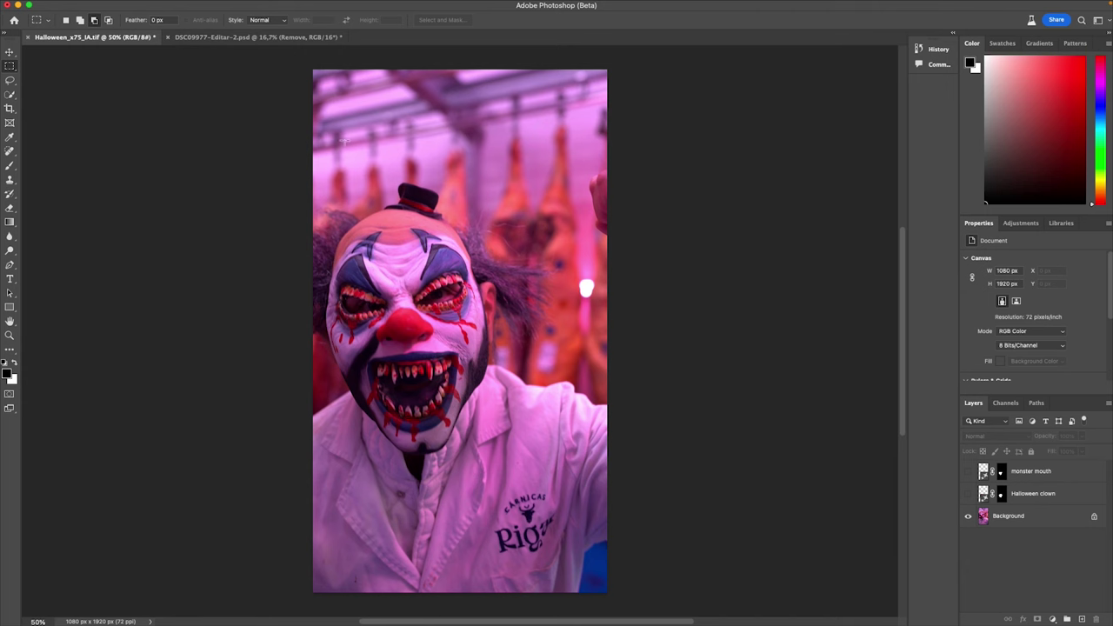
{"action": "left_click", "coordinate": [284, 38]}
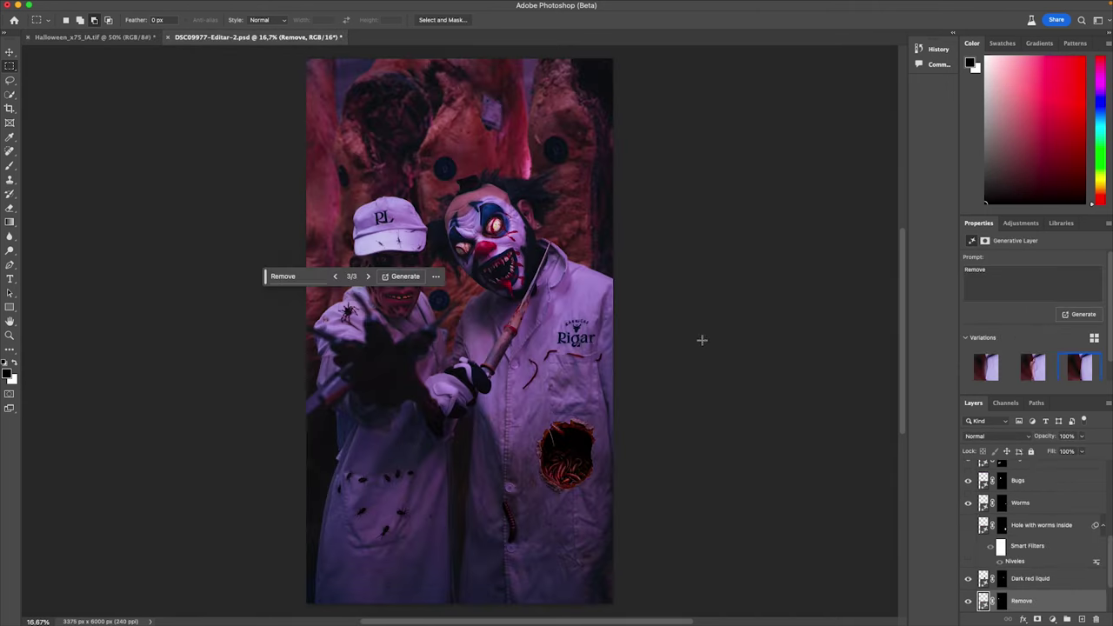
{"action": "left_click_drag", "start_coordinate": [267, 276], "coordinate": [54, 551]}
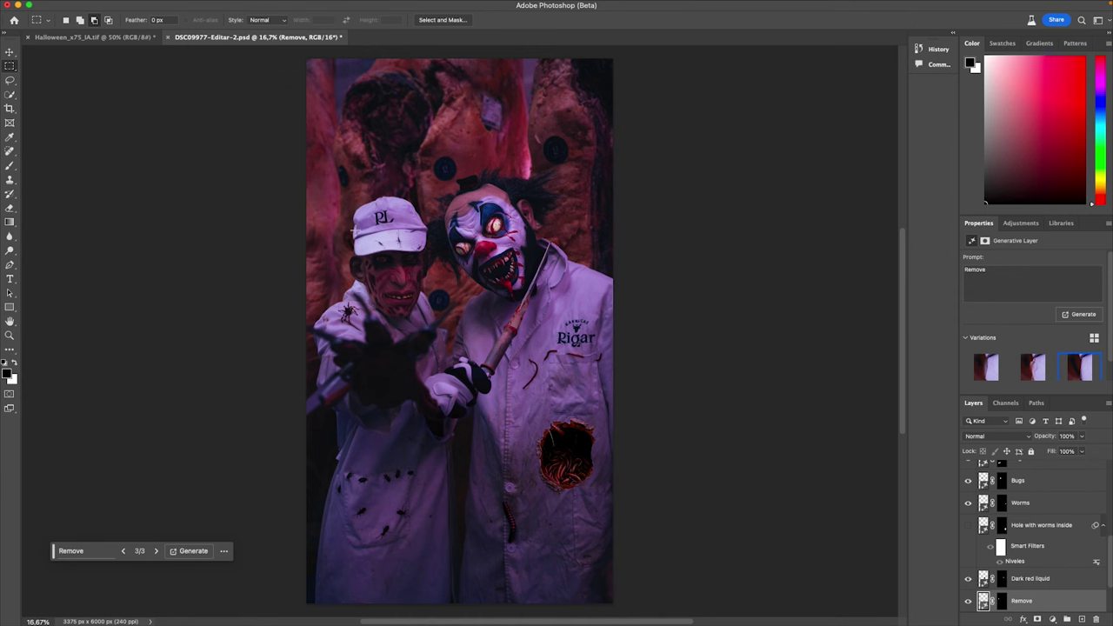
{"action": "left_click", "coordinate": [113, 39]}
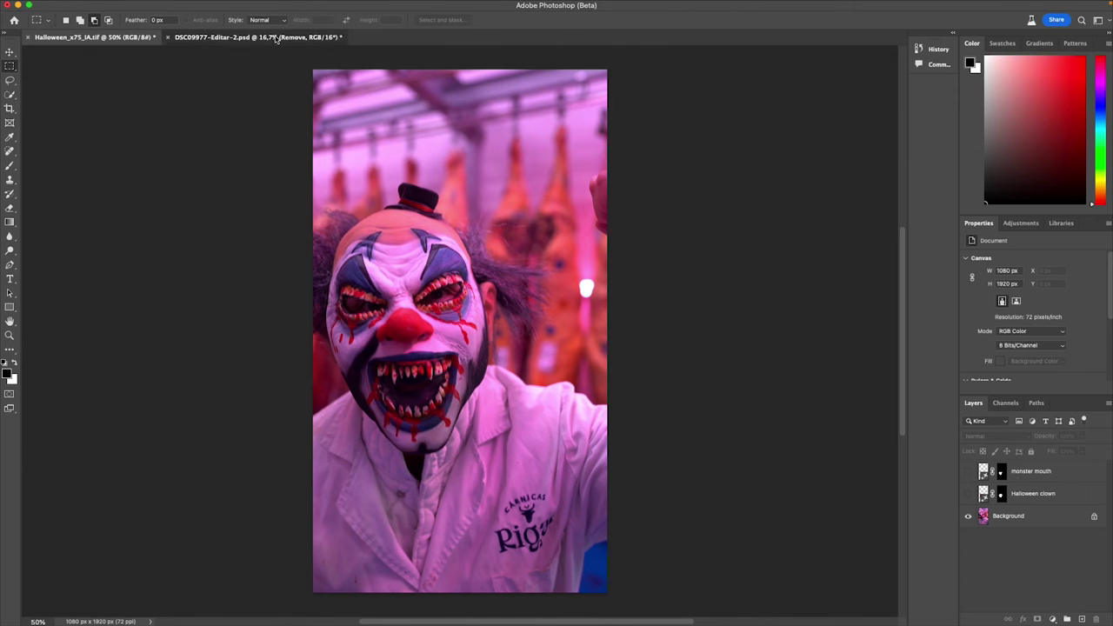
{"action": "left_click", "coordinate": [275, 39]}
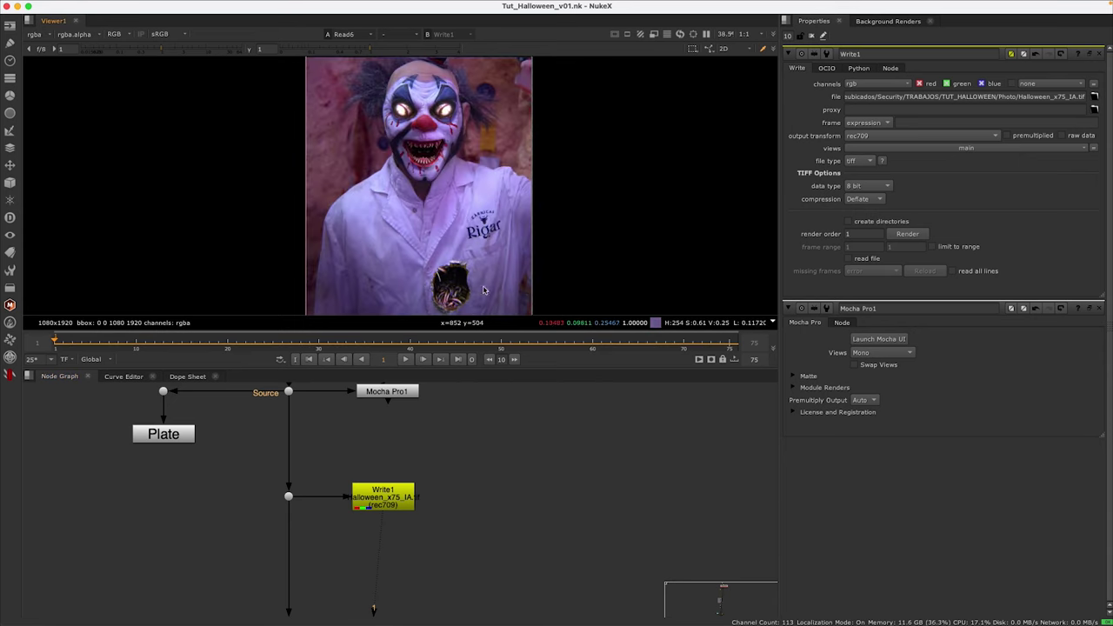
{"action": "key", "text": "l"}
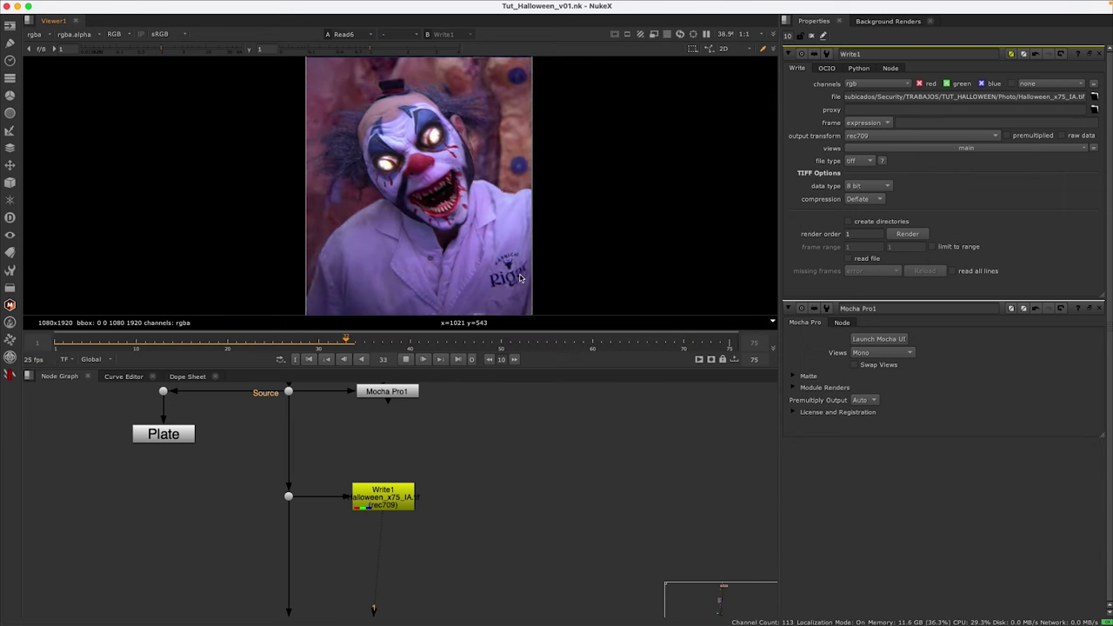
{"action": "key", "text": "k"}
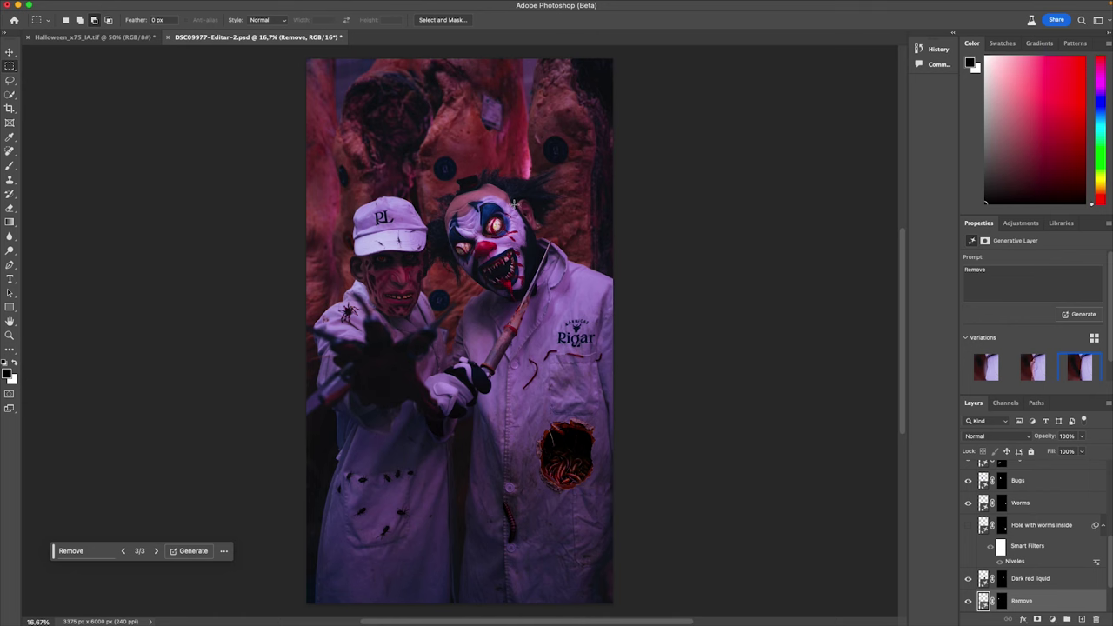
{"action": "left_click", "coordinate": [118, 37]}
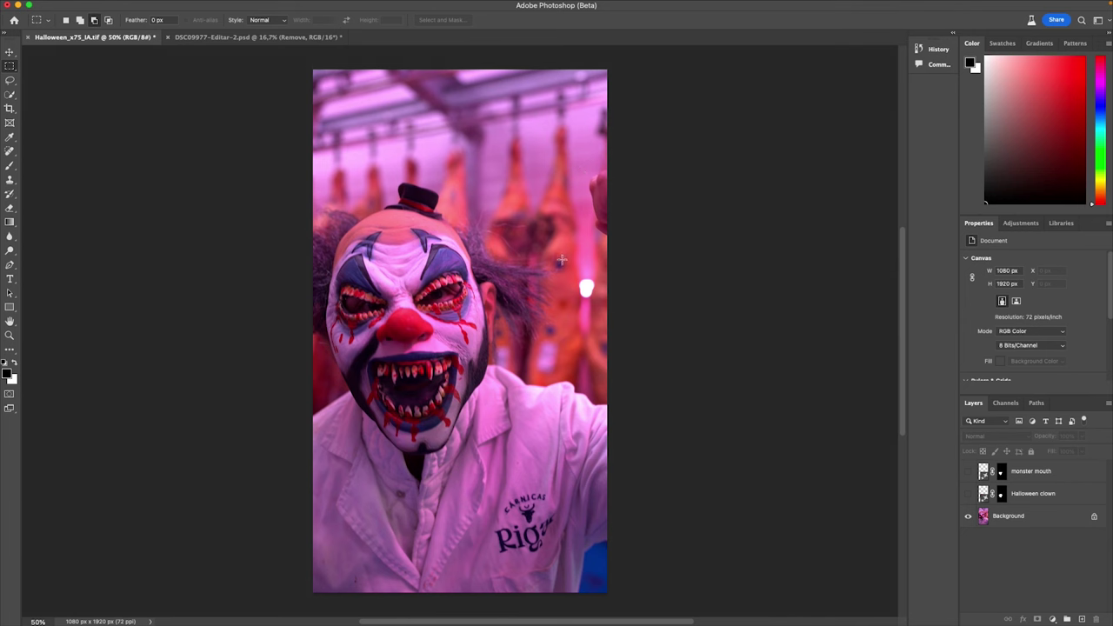
Step: Show the Halloween clown generative layer and step through its mouth variations
{"action": "left_click", "coordinate": [969, 493]}
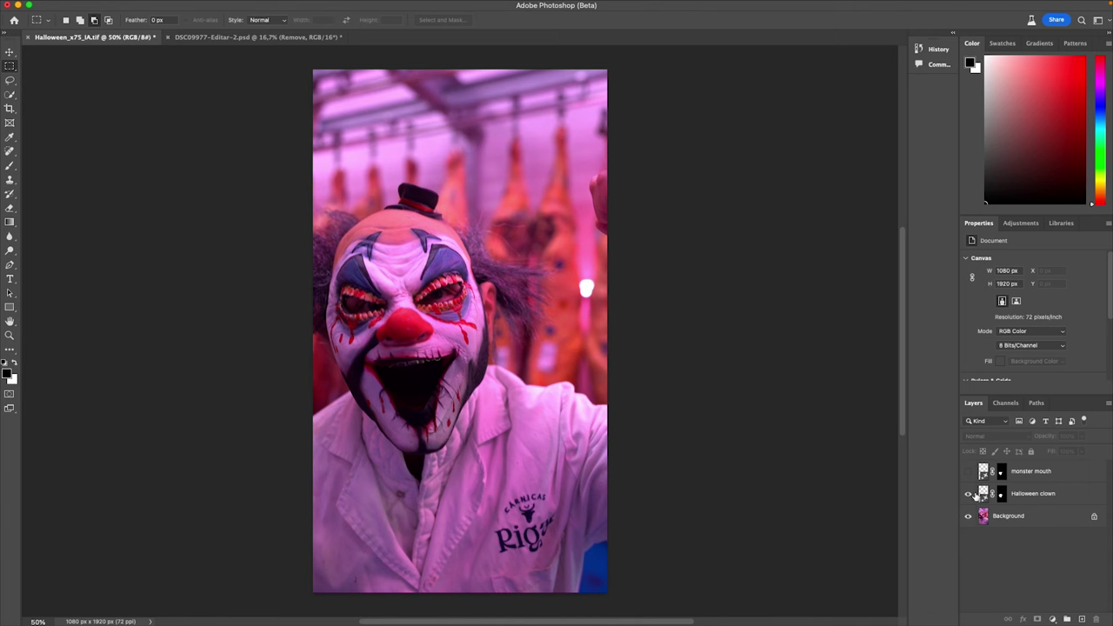
{"action": "left_click", "coordinate": [1032, 494]}
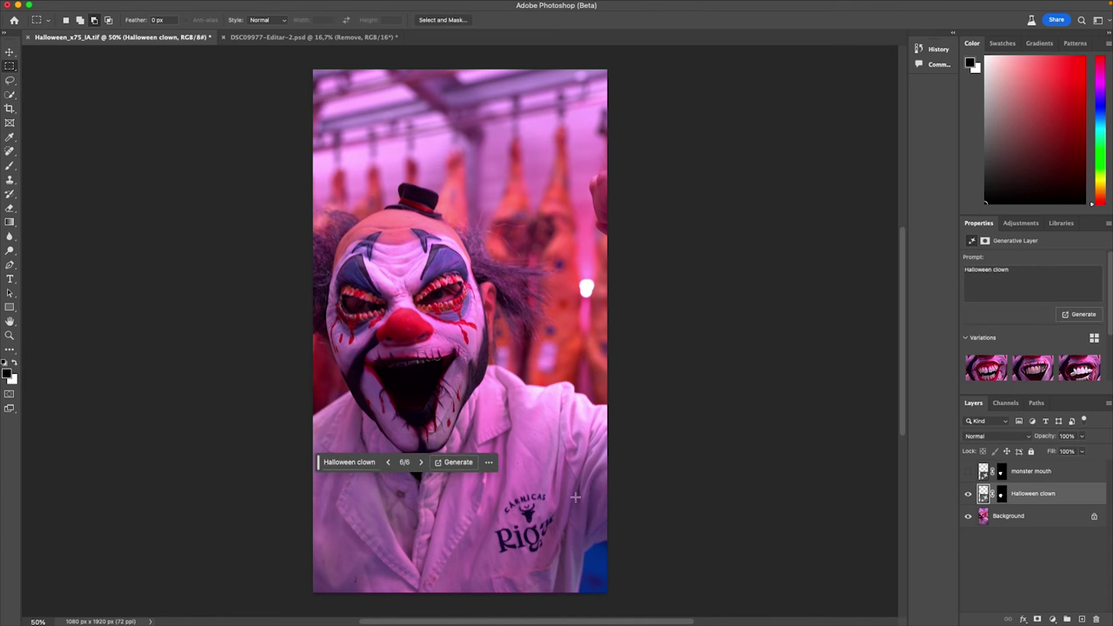
{"action": "left_click", "coordinate": [421, 465]}
{"action": "left_click", "coordinate": [421, 464]}
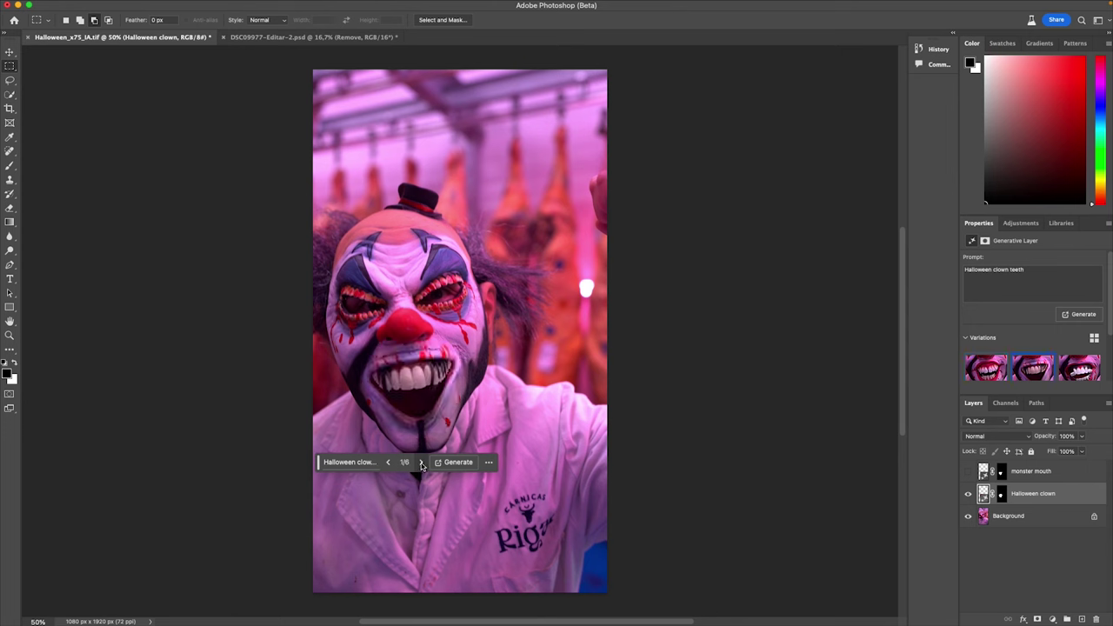
{"action": "left_click", "coordinate": [422, 464]}
{"action": "left_click", "coordinate": [422, 464]}
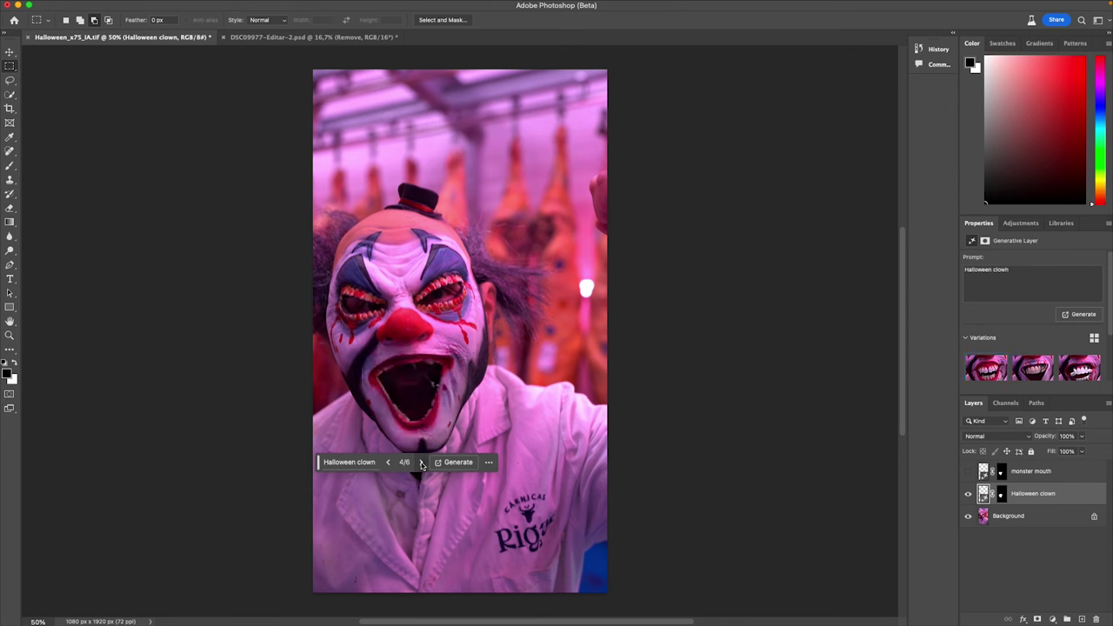
{"action": "left_click", "coordinate": [422, 465]}
{"action": "left_click", "coordinate": [422, 464]}
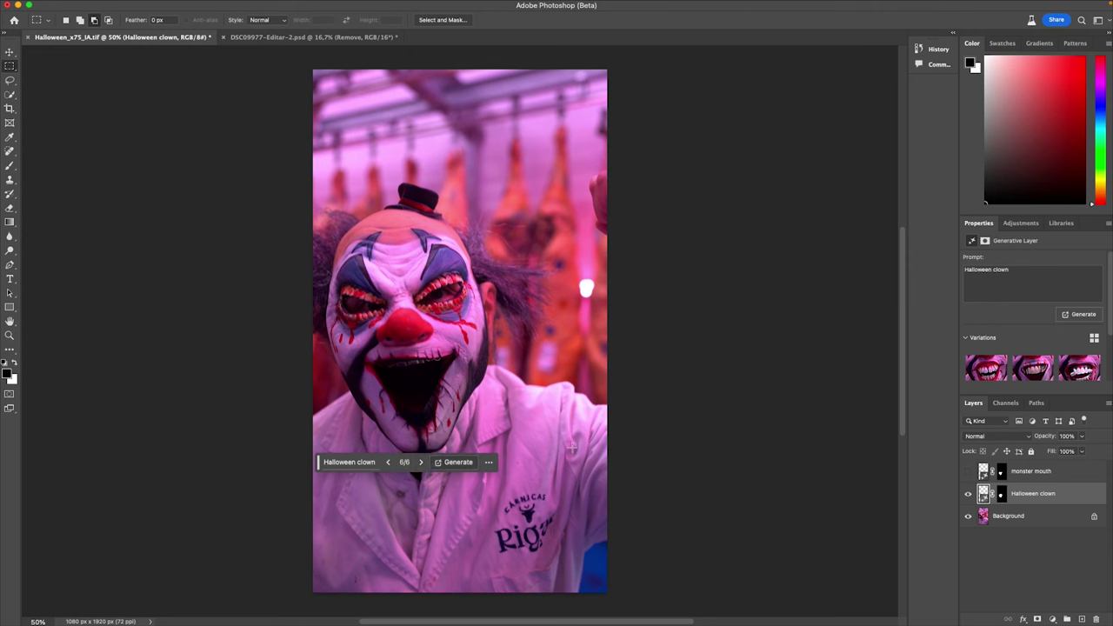
Step: Show and select the monster mouth layer, stepping through its first variations
{"action": "left_click", "coordinate": [967, 470]}
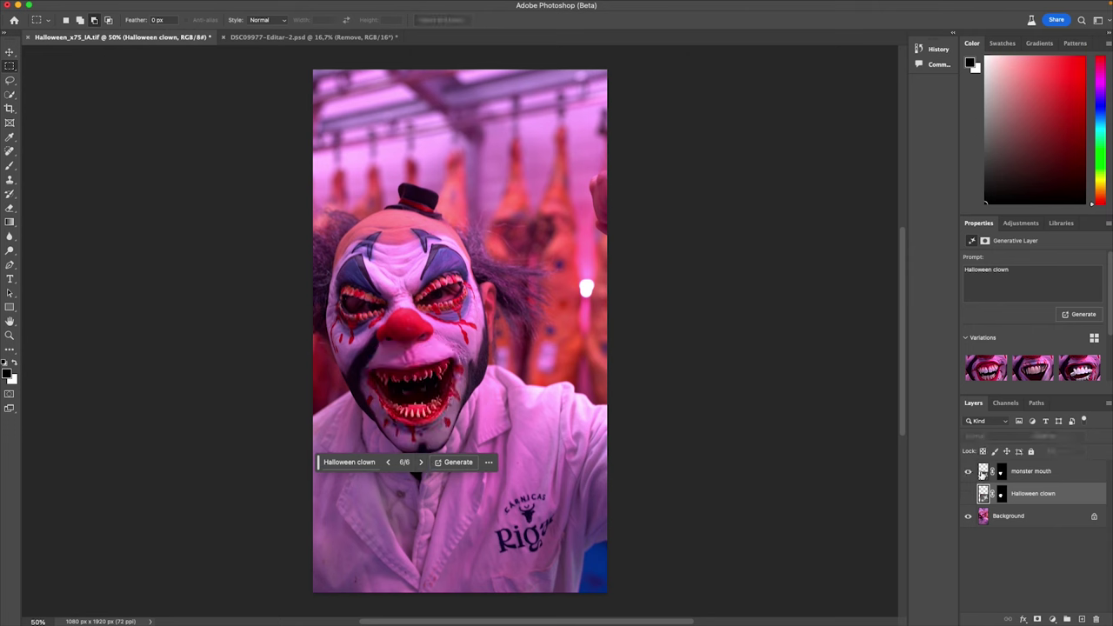
{"action": "left_click", "coordinate": [1002, 469]}
{"action": "left_click_drag", "start_coordinate": [323, 453], "coordinate": [314, 501]}
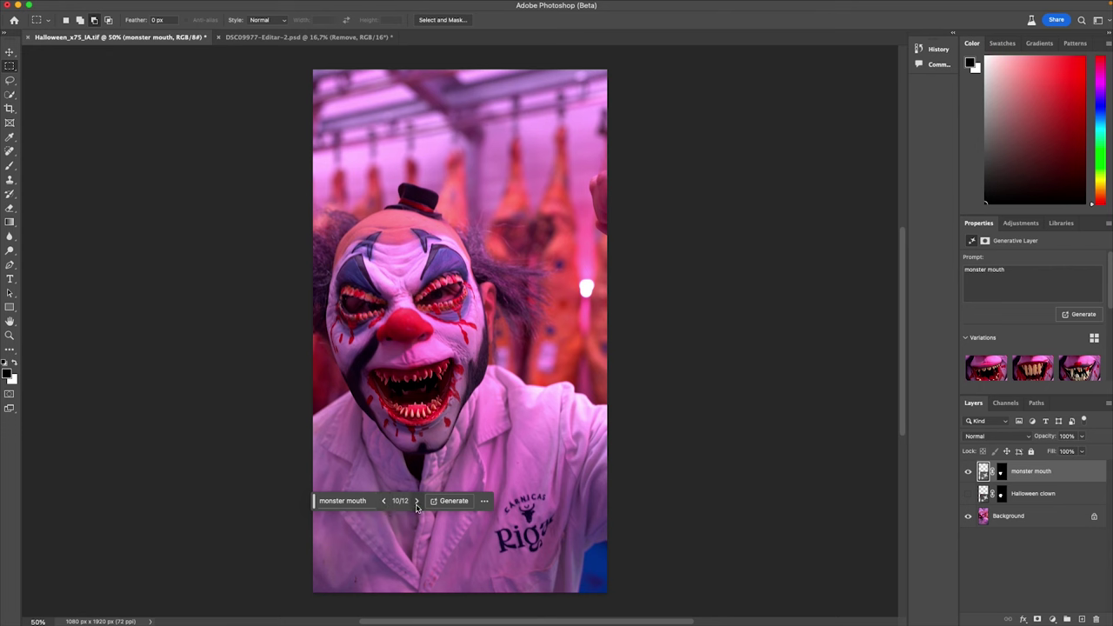
{"action": "left_click", "coordinate": [417, 502]}
{"action": "left_click", "coordinate": [419, 502]}
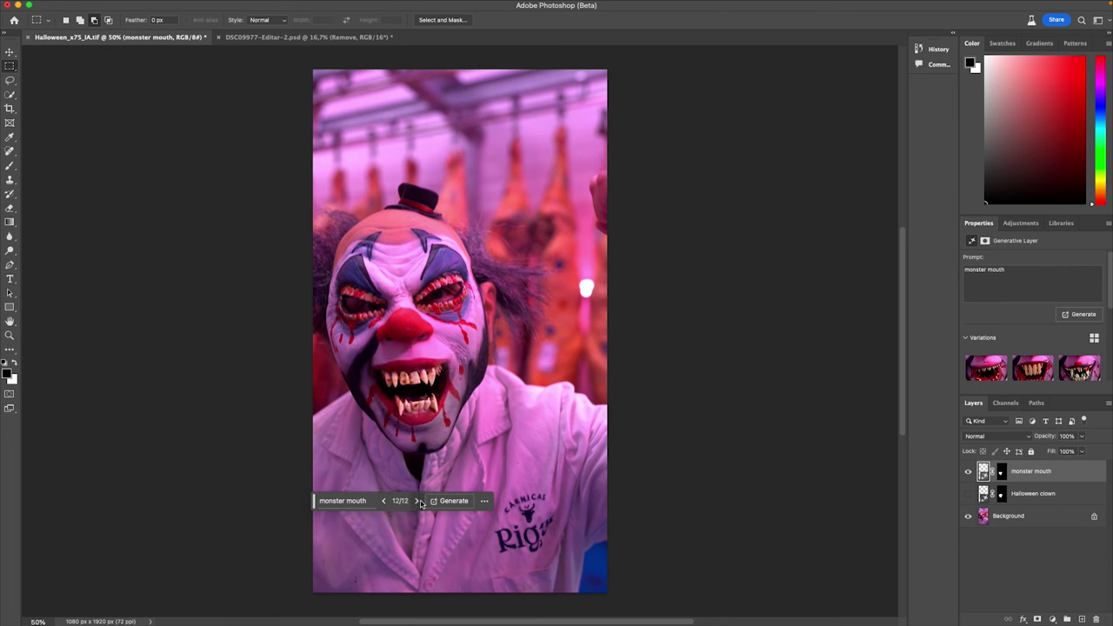
{"action": "left_click", "coordinate": [419, 501]}
{"action": "left_click", "coordinate": [419, 501]}
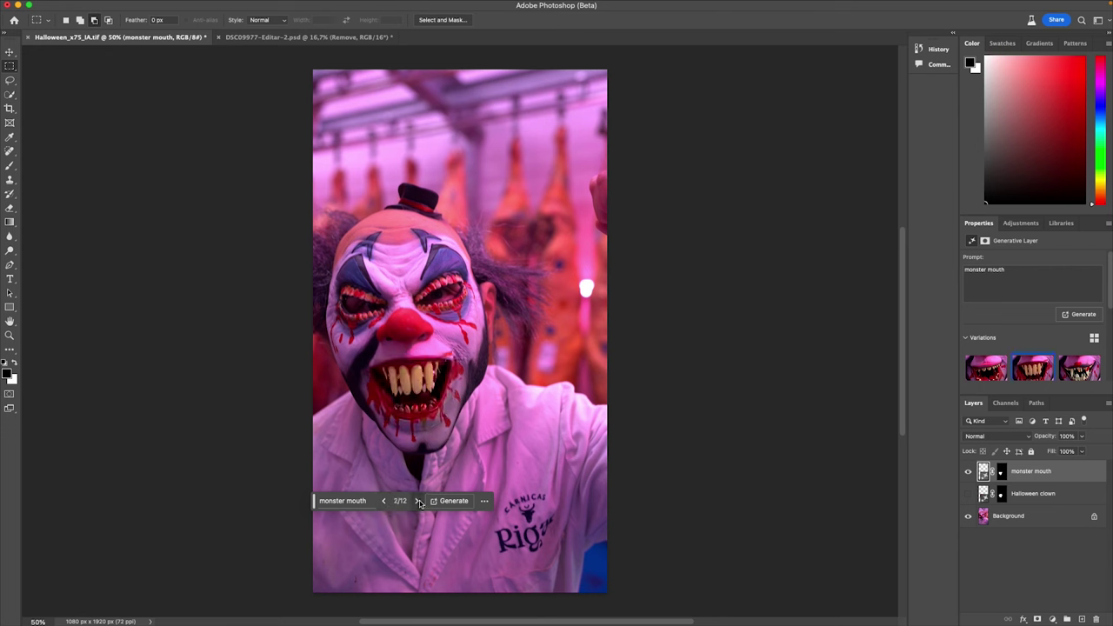
{"action": "left_click", "coordinate": [419, 502]}
{"action": "left_click", "coordinate": [417, 501]}
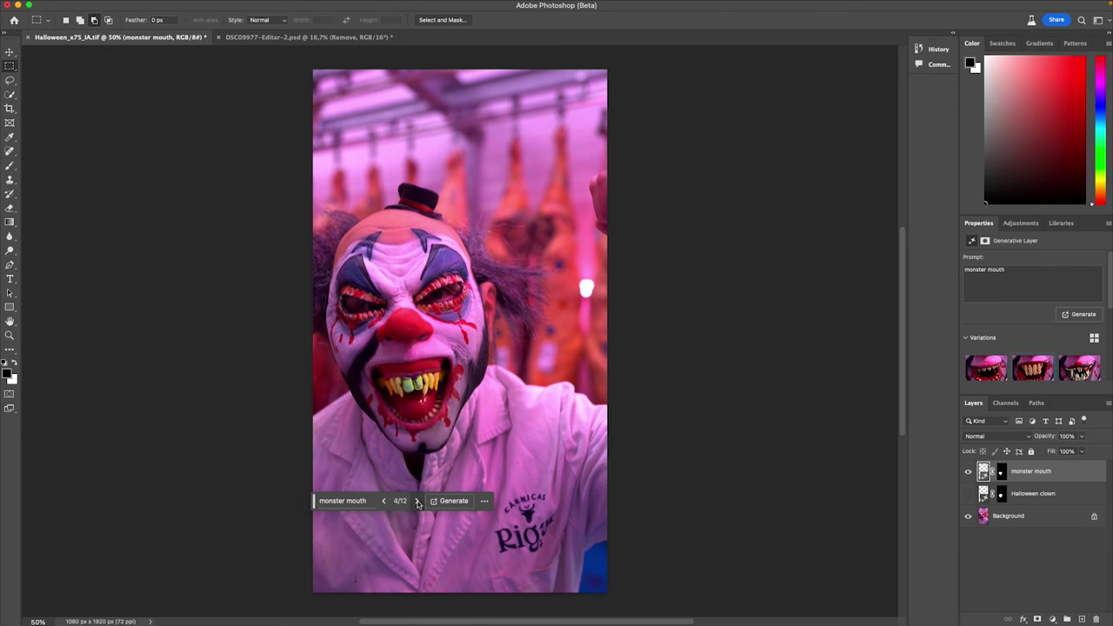
Step: Compare the yellow and bloody fang variations, settle on variation 10 of 12, and hide the layer
{"action": "left_click", "coordinate": [417, 502]}
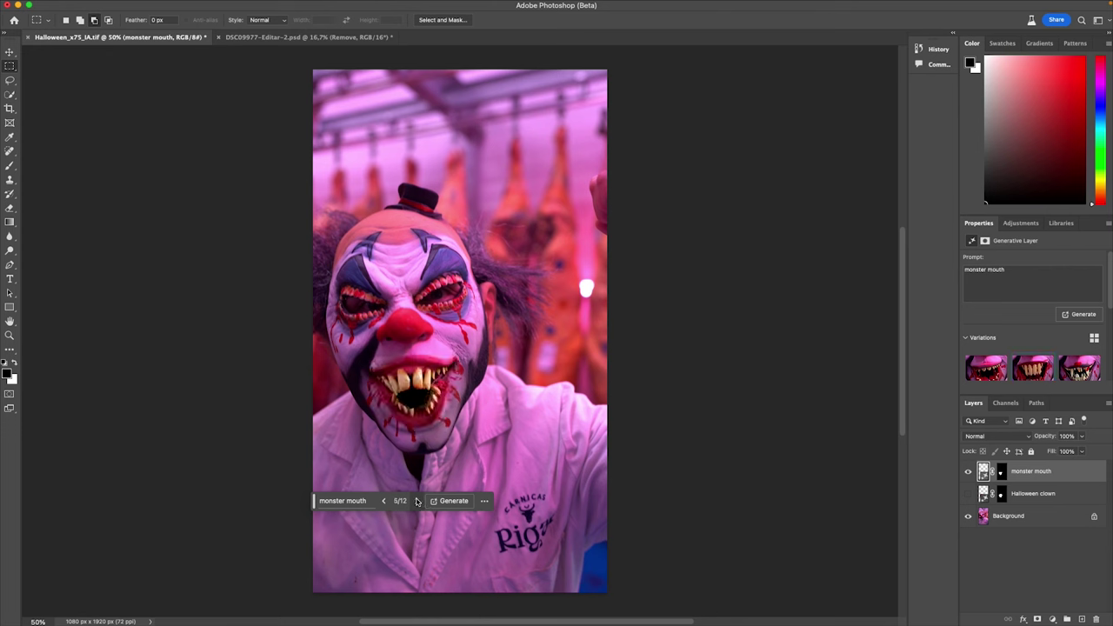
{"action": "left_click", "coordinate": [417, 501]}
{"action": "left_click", "coordinate": [416, 501]}
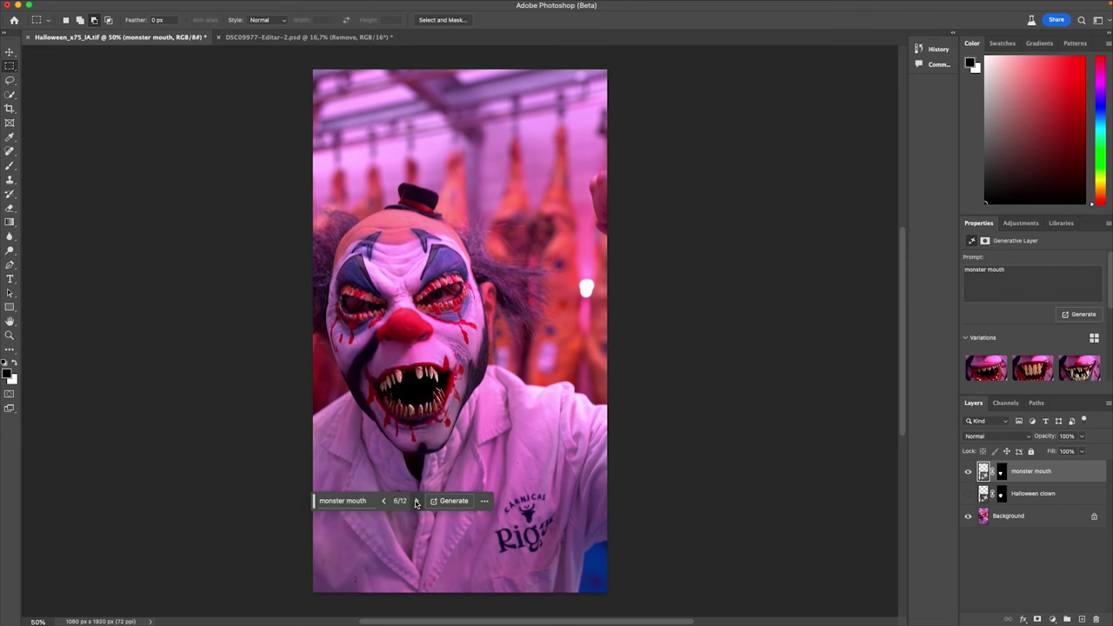
{"action": "left_click", "coordinate": [415, 501]}
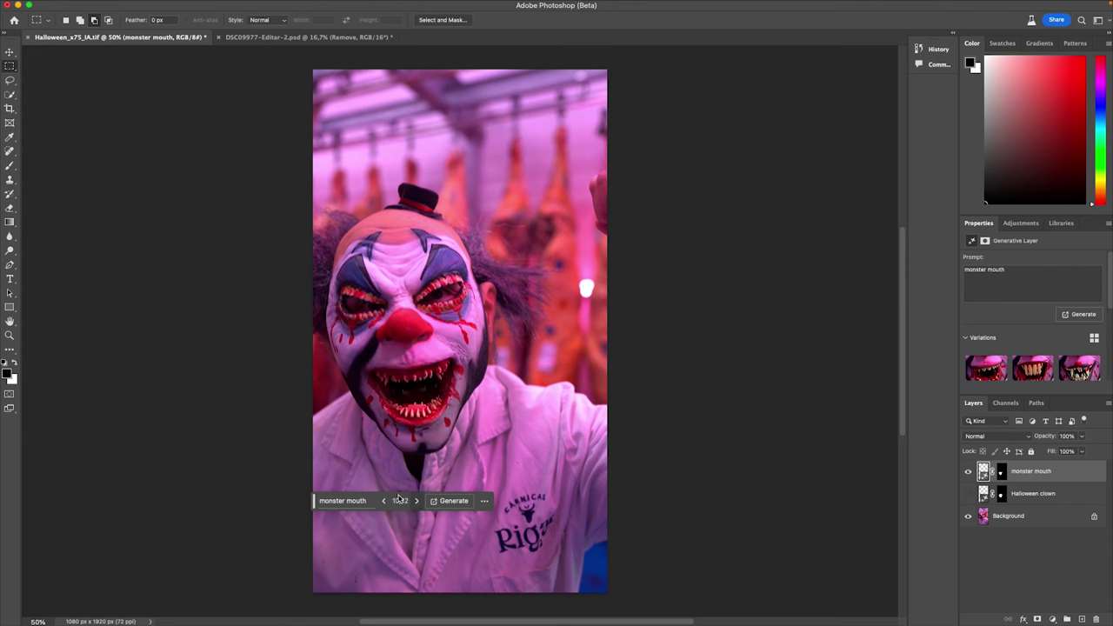
{"action": "left_click", "coordinate": [968, 472]}
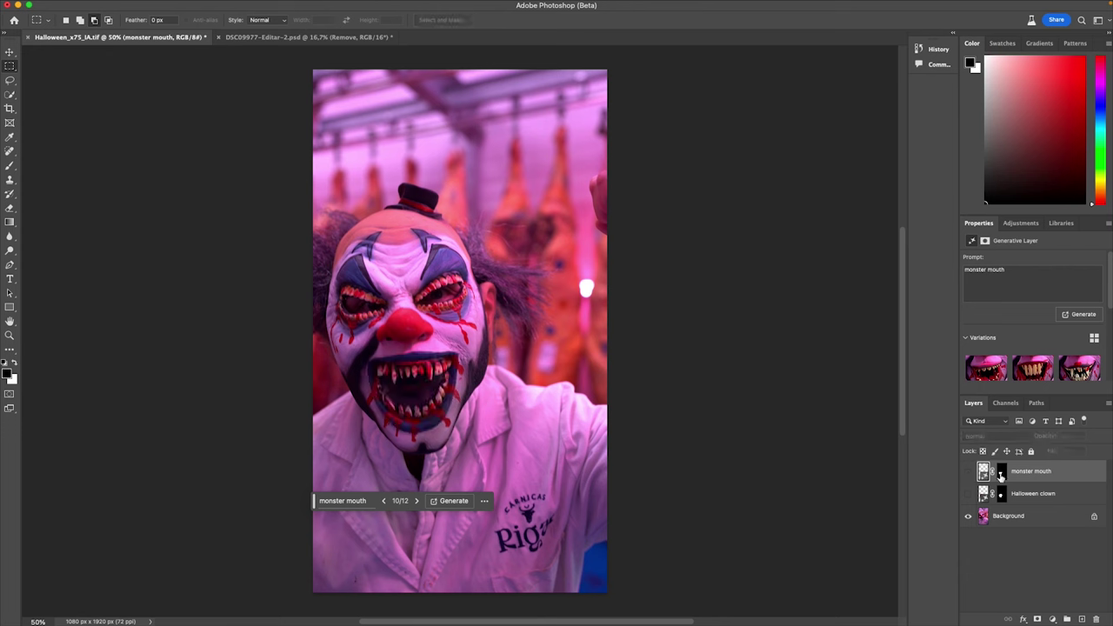
Step: Lasso both eyes and generate fill with the prompt 'monster eyes'
{"action": "left_click", "coordinate": [10, 80]}
{"action": "mouse_move", "coordinate": [380, 293]}
{"action": "left_mouse_down"}
{"action": "mouse_move", "coordinate": [346, 284]}
{"action": "mouse_move", "coordinate": [443, 324]}
{"action": "left_mouse_up"}
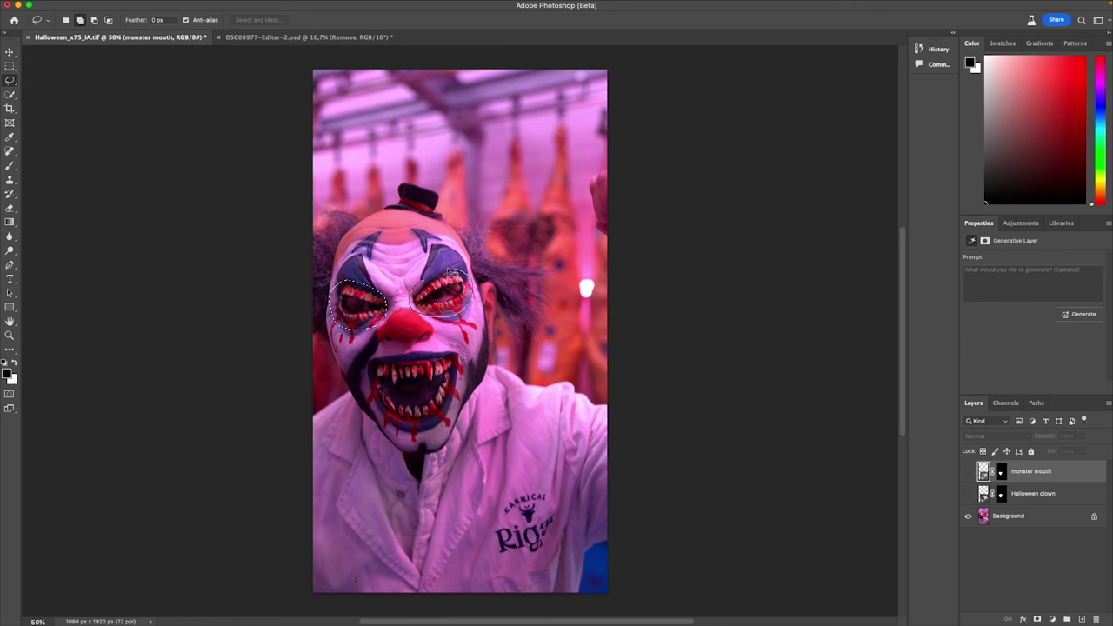
{"action": "left_click_drag", "start_coordinate": [451, 272], "coordinate": [439, 292]}
{"action": "left_click", "coordinate": [328, 345]}
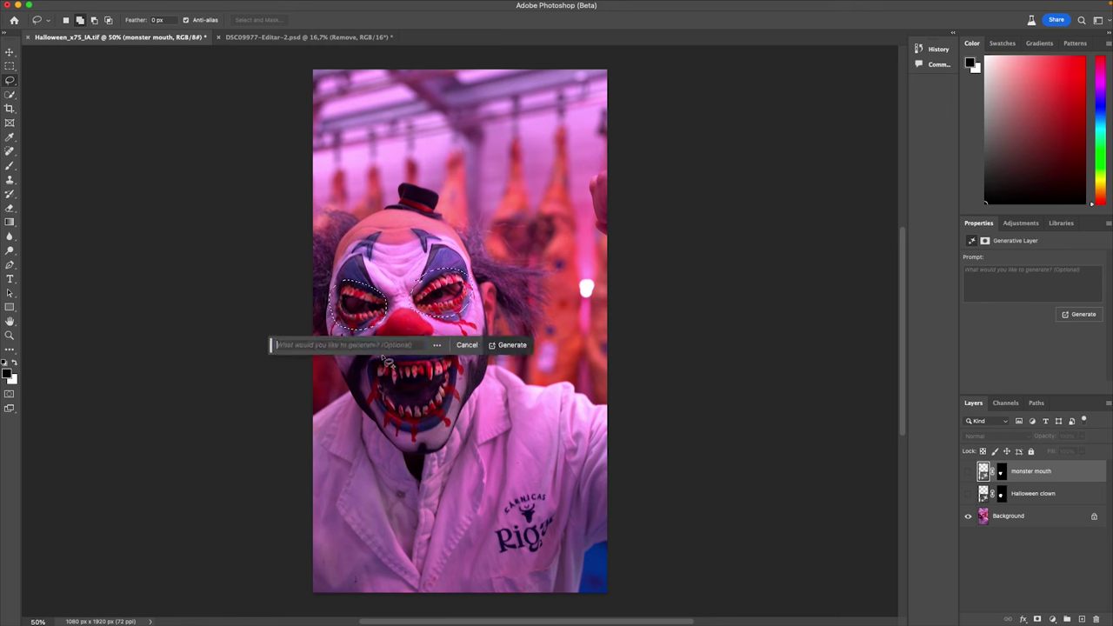
{"action": "type", "text": "monster eyes"}
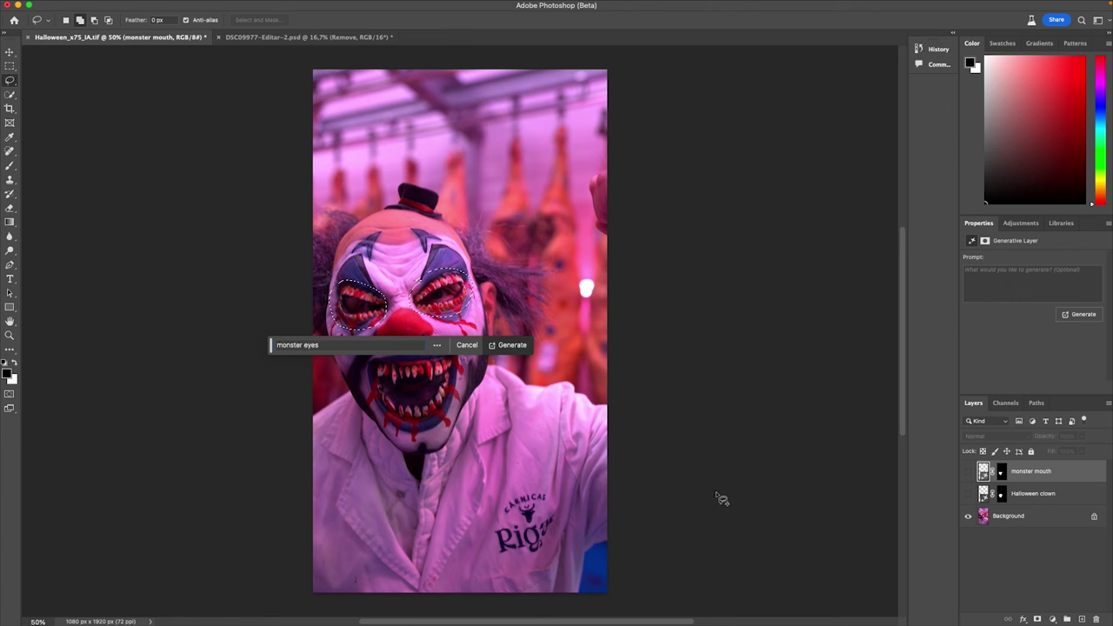
{"action": "left_click", "coordinate": [509, 345]}
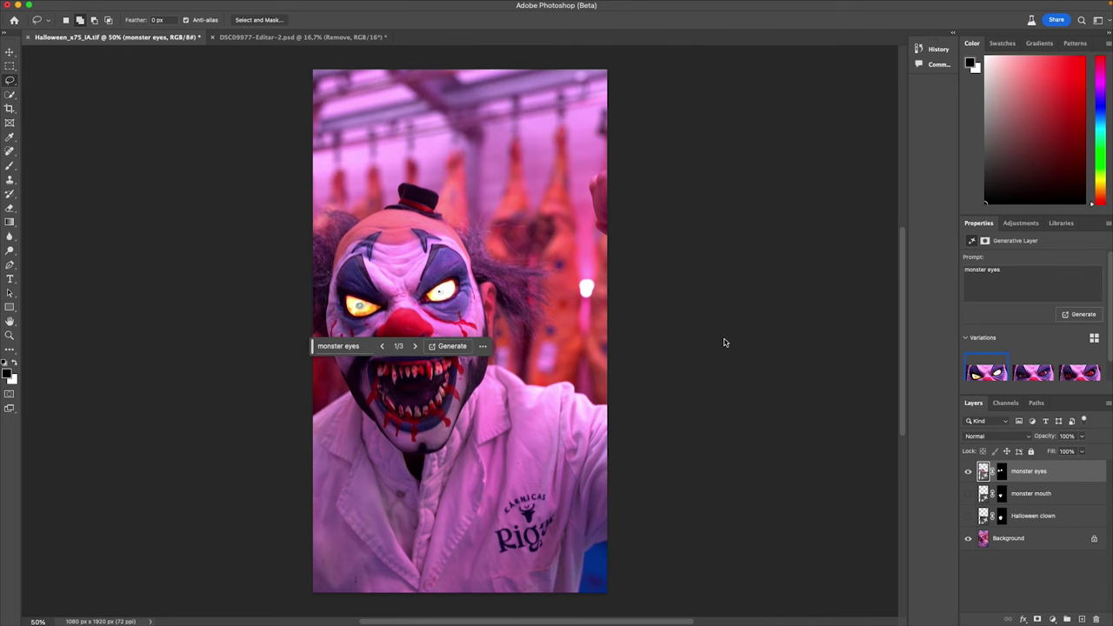
Step: Preview the monster eyes variations up to 3 of 3, toggling the layer to compare
{"action": "left_click_drag", "start_coordinate": [313, 346], "coordinate": [312, 499]}
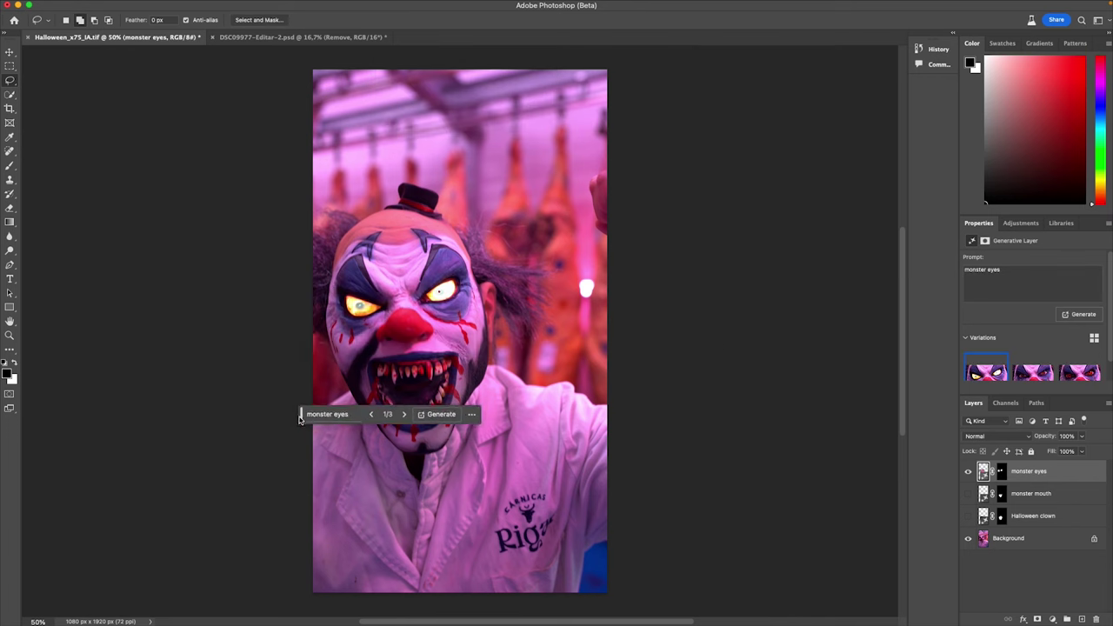
{"action": "left_click", "coordinate": [410, 503]}
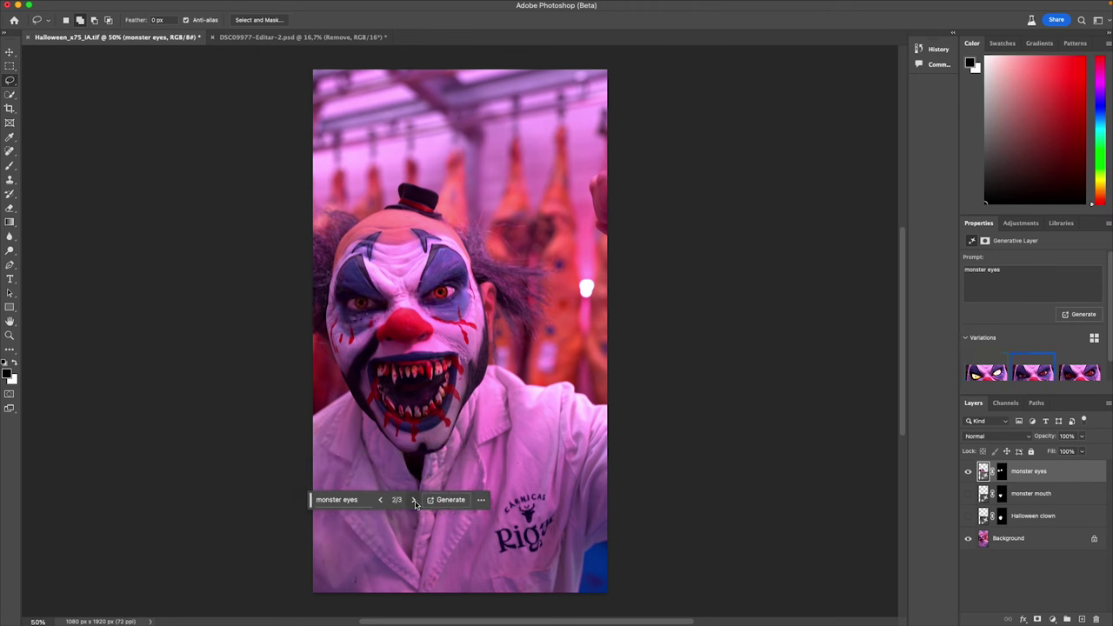
{"action": "left_click", "coordinate": [414, 501]}
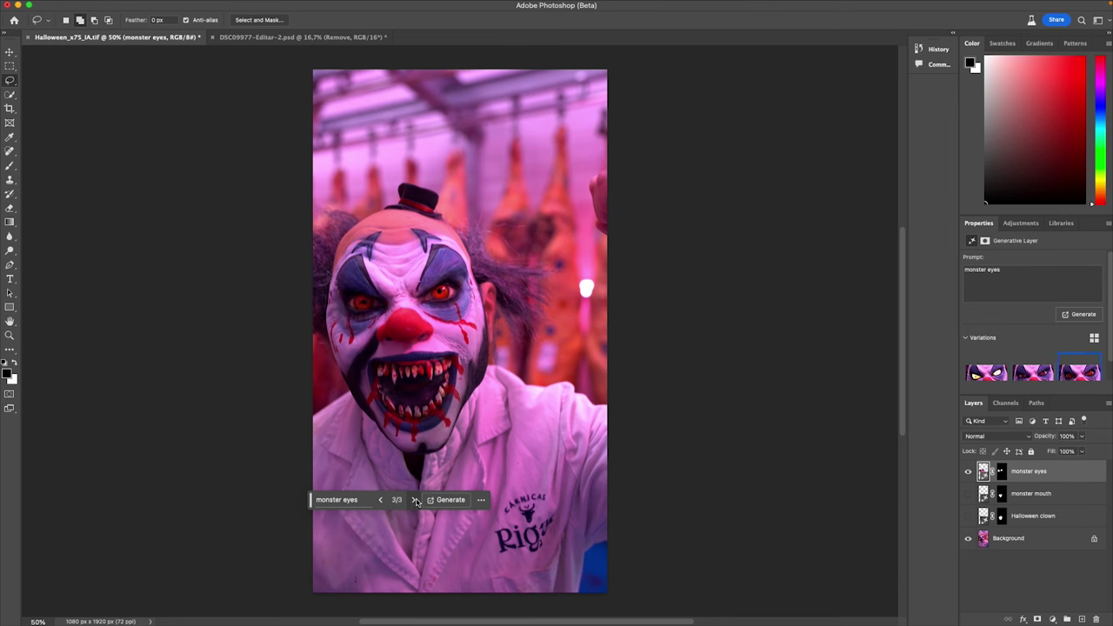
{"action": "left_click", "coordinate": [969, 472]}
{"action": "left_click", "coordinate": [968, 471]}
{"action": "left_click", "coordinate": [968, 472]}
{"action": "left_click", "coordinate": [968, 473]}
Step: Hide monster eyes, lasso the mouth and chin, and generate fill with the prompt 'monster mouth'
{"action": "left_click", "coordinate": [969, 471]}
{"action": "mouse_move", "coordinate": [366, 362]}
{"action": "left_mouse_down"}
{"action": "mouse_move", "coordinate": [440, 444]}
{"action": "mouse_move", "coordinate": [413, 351]}
{"action": "mouse_move", "coordinate": [368, 360]}
{"action": "left_mouse_up"}
{"action": "left_click", "coordinate": [346, 459]}
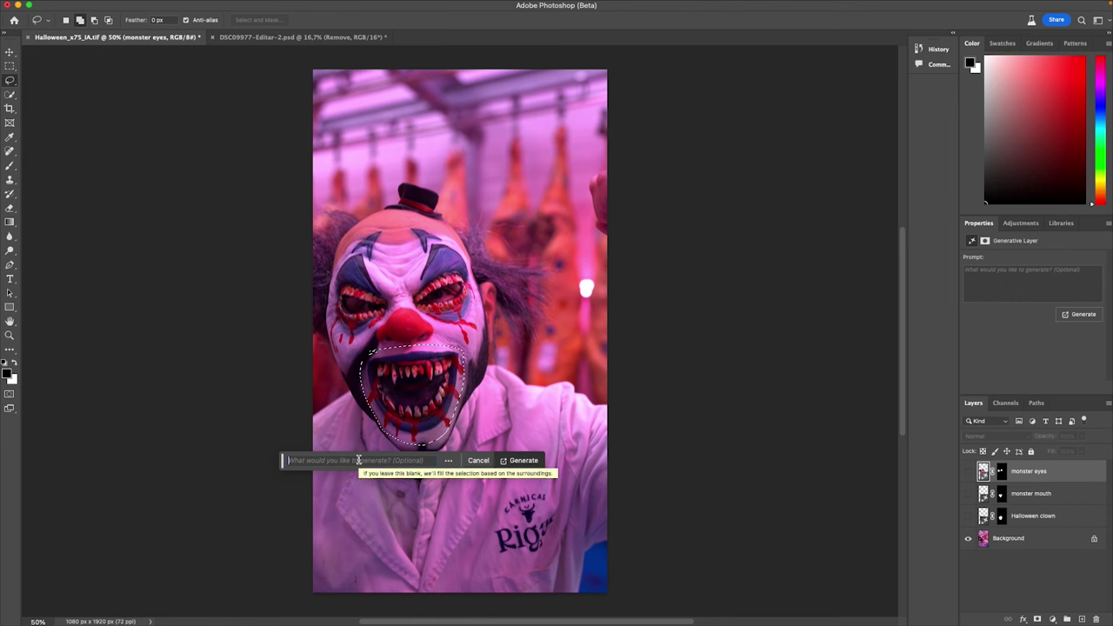
{"action": "type", "text": "monster e"}
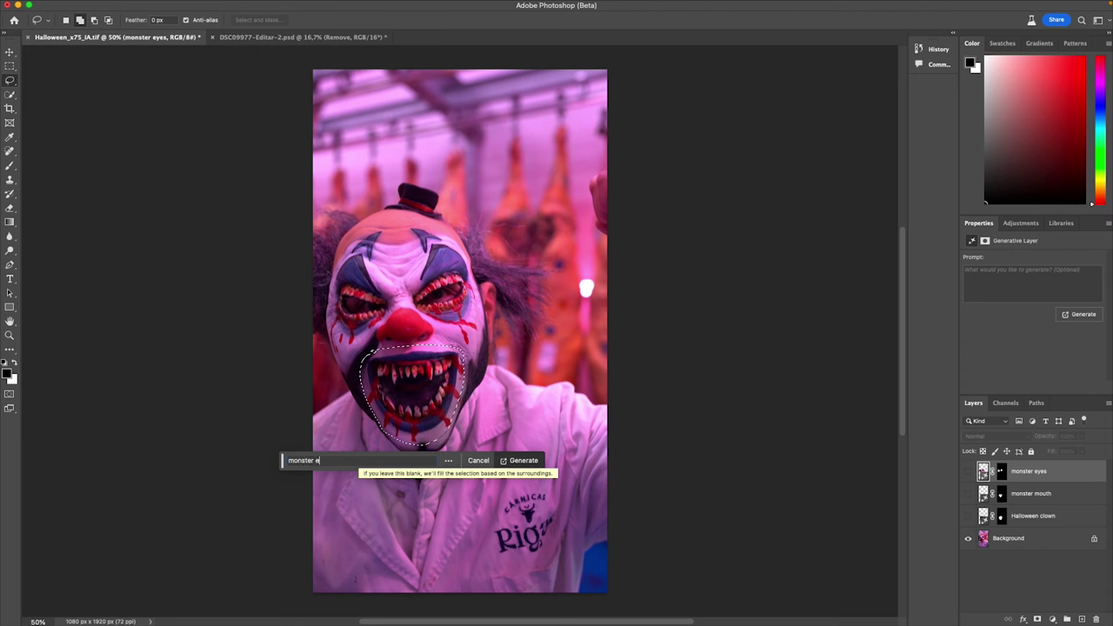
{"action": "key", "text": "BackSpace"}
{"action": "type", "text": "m"}
{"action": "key", "text": "Return"}
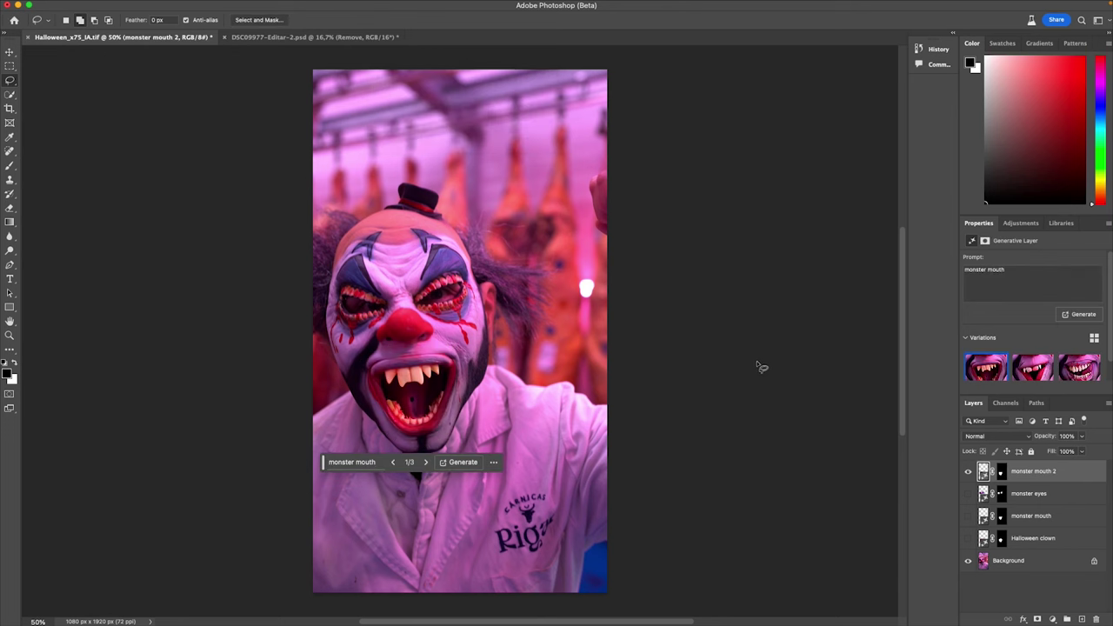
Step: Cycle through the three new monster mouth variations, including the wide-open fanged one
{"action": "left_click", "coordinate": [427, 463]}
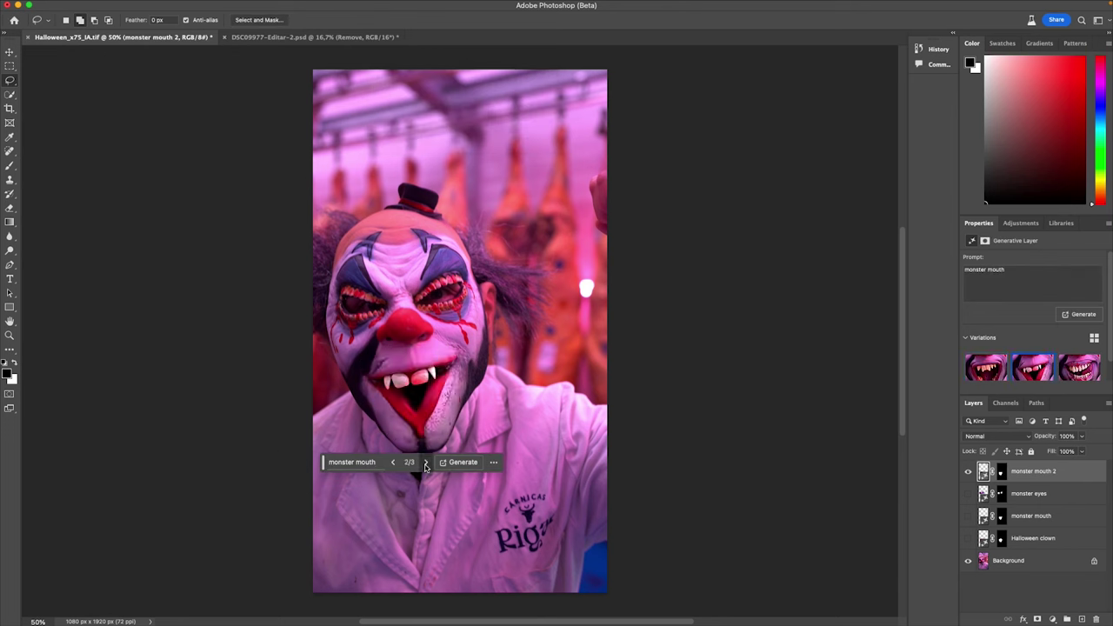
{"action": "left_click", "coordinate": [425, 463]}
{"action": "left_click", "coordinate": [425, 463]}
{"action": "left_click", "coordinate": [427, 463]}
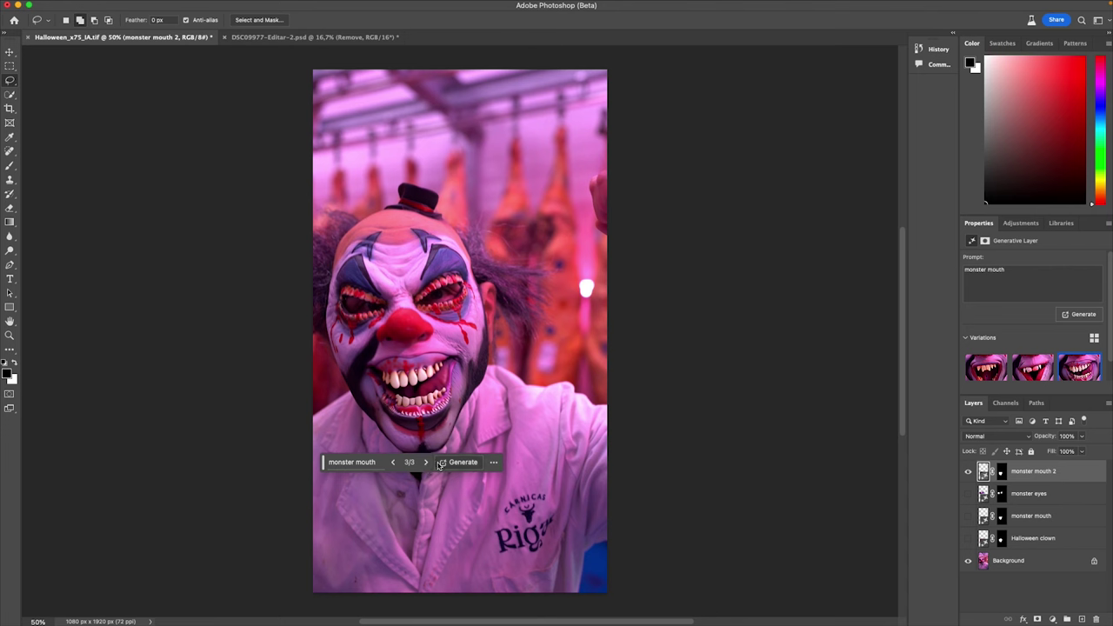
{"action": "left_click", "coordinate": [425, 463]}
{"action": "left_click", "coordinate": [426, 463]}
{"action": "left_click", "coordinate": [426, 463]}
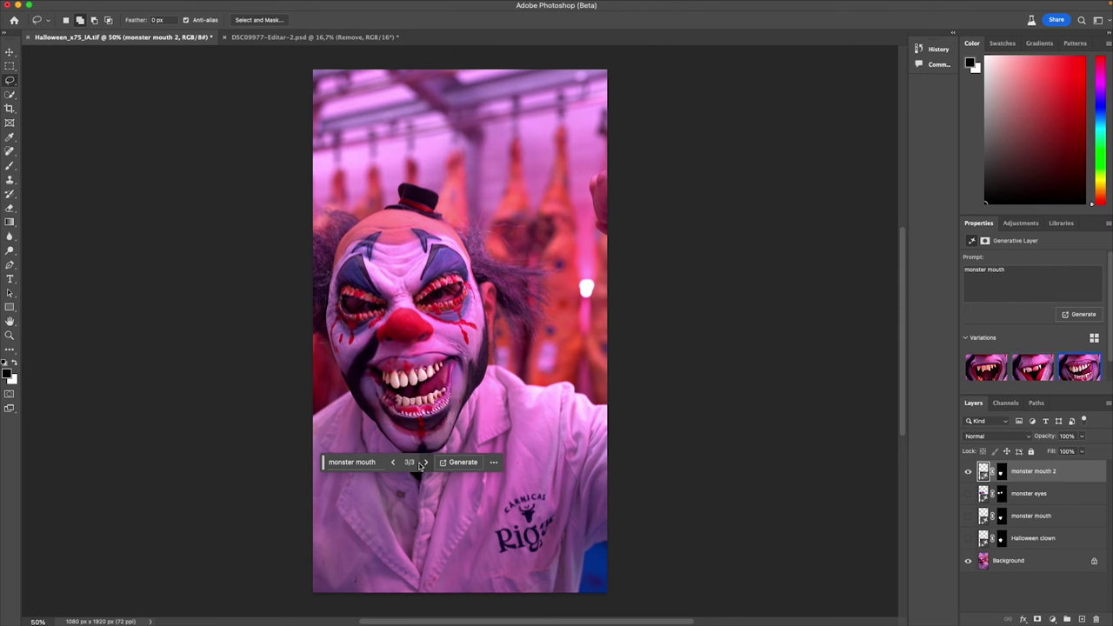
{"action": "left_click", "coordinate": [426, 464]}
Step: Generate a second batch of mouths and browse all six variations to the toothy grin
{"action": "left_click", "coordinate": [459, 463]}
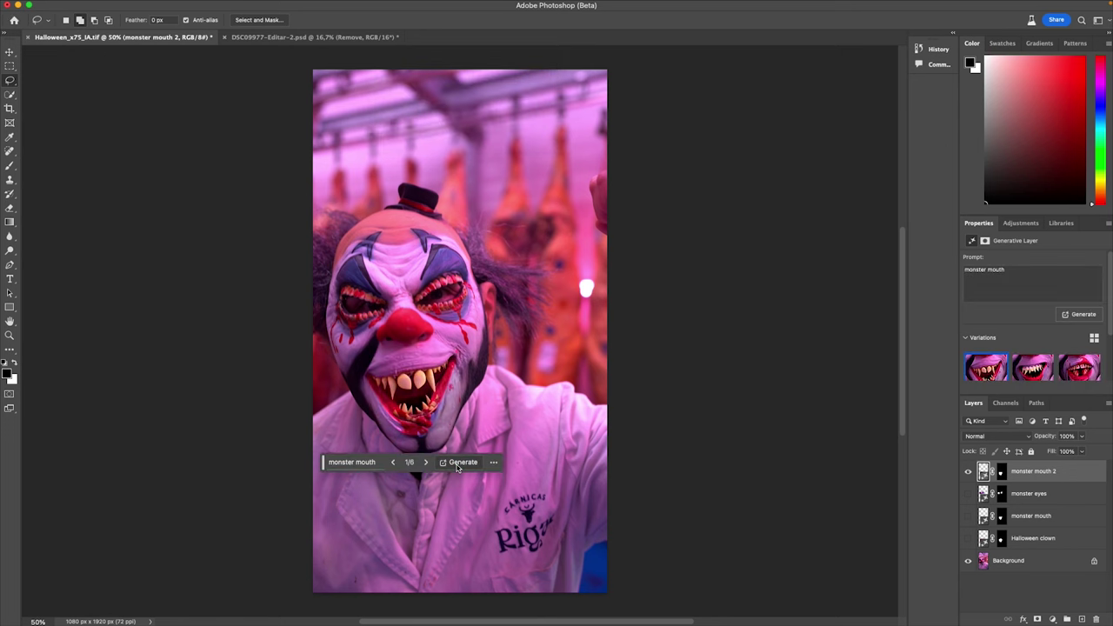
{"action": "left_click", "coordinate": [426, 463]}
{"action": "left_click", "coordinate": [426, 463]}
{"action": "left_click", "coordinate": [426, 463]}
{"action": "left_click", "coordinate": [426, 463]}
{"action": "left_click", "coordinate": [426, 463]}
{"action": "left_click", "coordinate": [342, 464]}
Step: Change the prompt to 'zombie teeth', generate, and settle on the third variation
{"action": "double_click", "coordinate": [304, 462]}
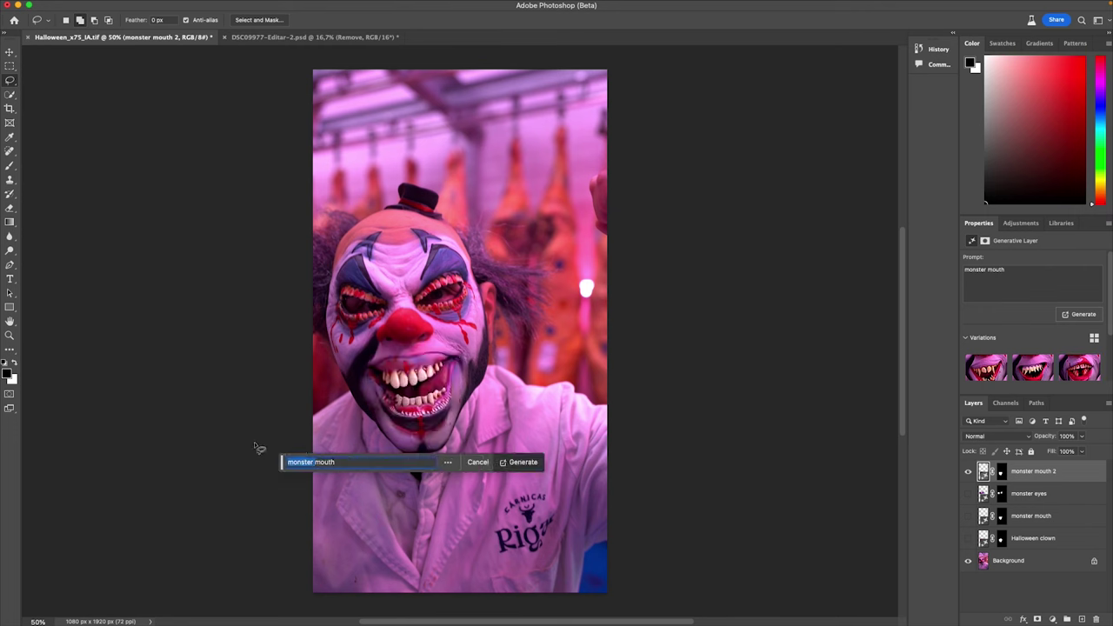
{"action": "type", "text": "zombie"}
{"action": "type", "text": "teeth"}
{"action": "left_click", "coordinate": [522, 462]}
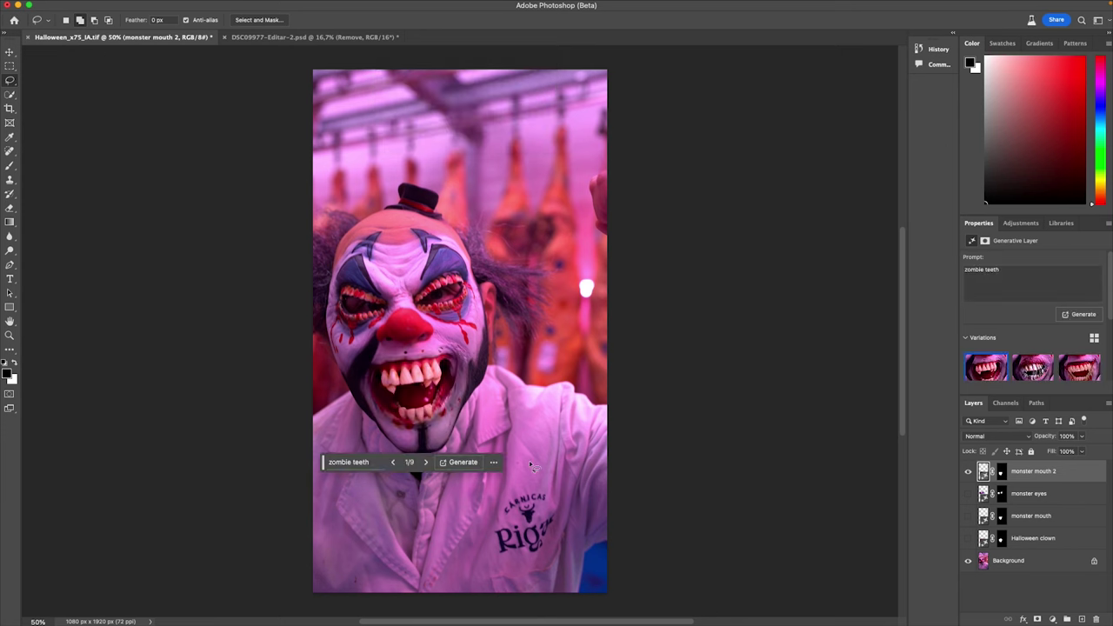
{"action": "left_click", "coordinate": [425, 462]}
{"action": "left_click", "coordinate": [425, 463]}
{"action": "left_click", "coordinate": [425, 462]}
{"action": "left_click", "coordinate": [392, 463]}
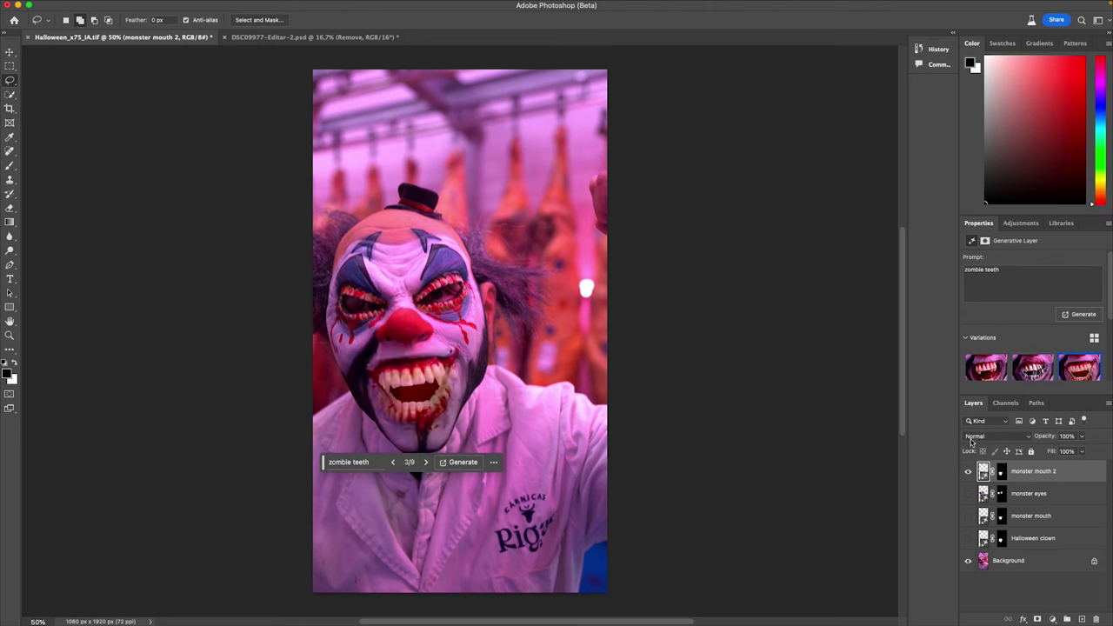
Step: Hide monster mouth 2, show the original monster mouth layer, and switch to DSC09977-Editar-2.psd
{"action": "left_click", "coordinate": [968, 472]}
{"action": "left_click", "coordinate": [968, 517]}
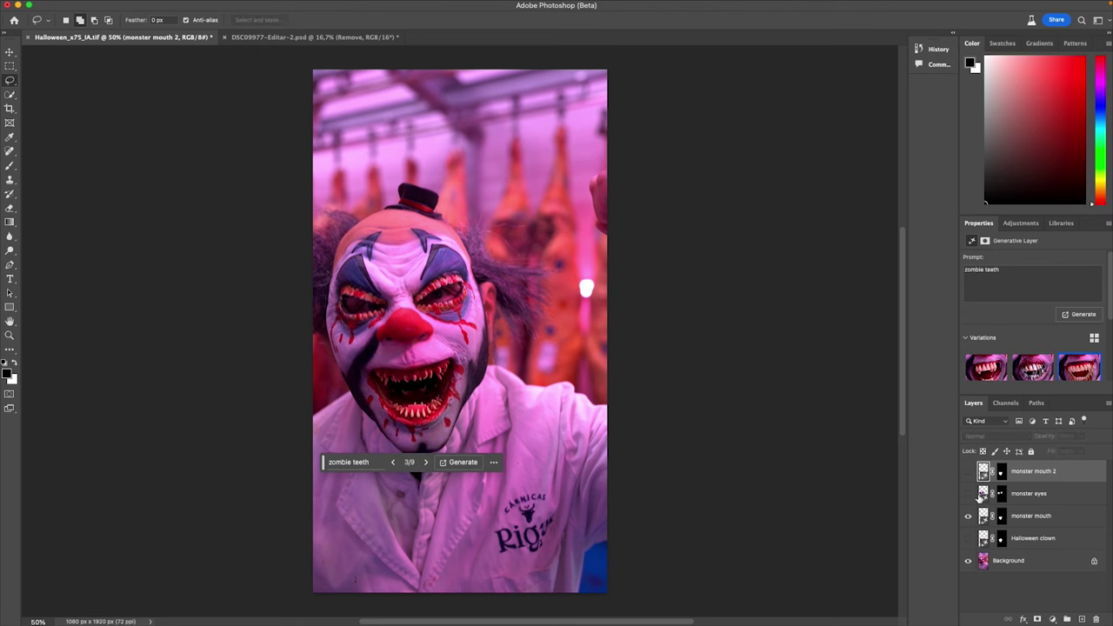
{"action": "left_click", "coordinate": [343, 37]}
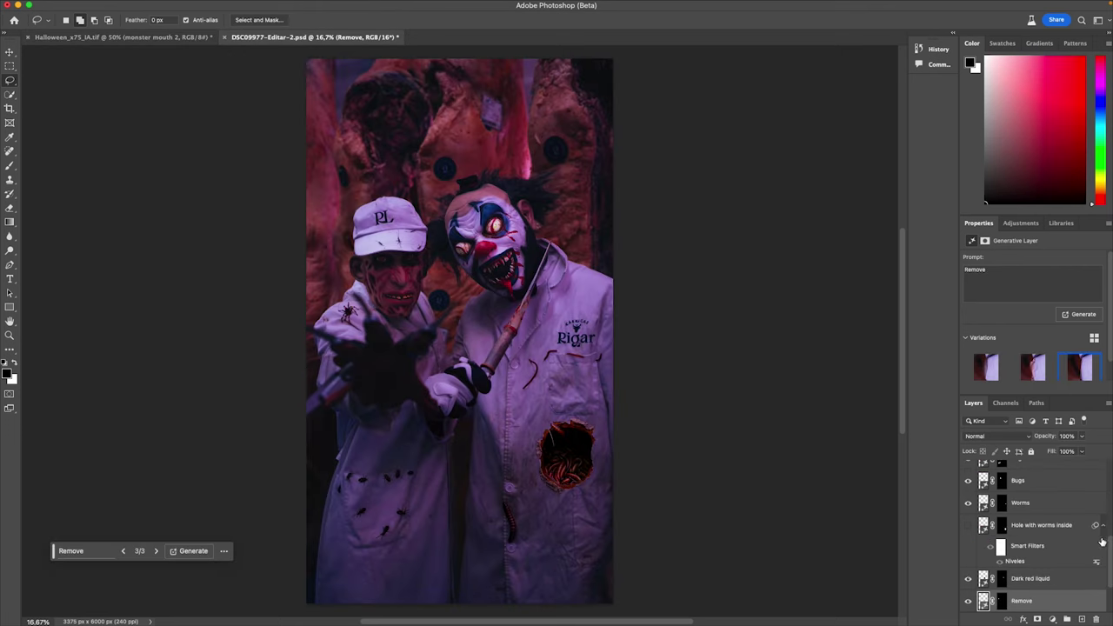
Step: Hide the shirt-hole effect layers: hole, knife, bugs and Worms
{"action": "mouse_move", "coordinate": [1109, 544]}
{"action": "left_mouse_down"}
{"action": "mouse_move", "coordinate": [1110, 456]}
{"action": "mouse_move", "coordinate": [1108, 570]}
{"action": "left_mouse_up"}
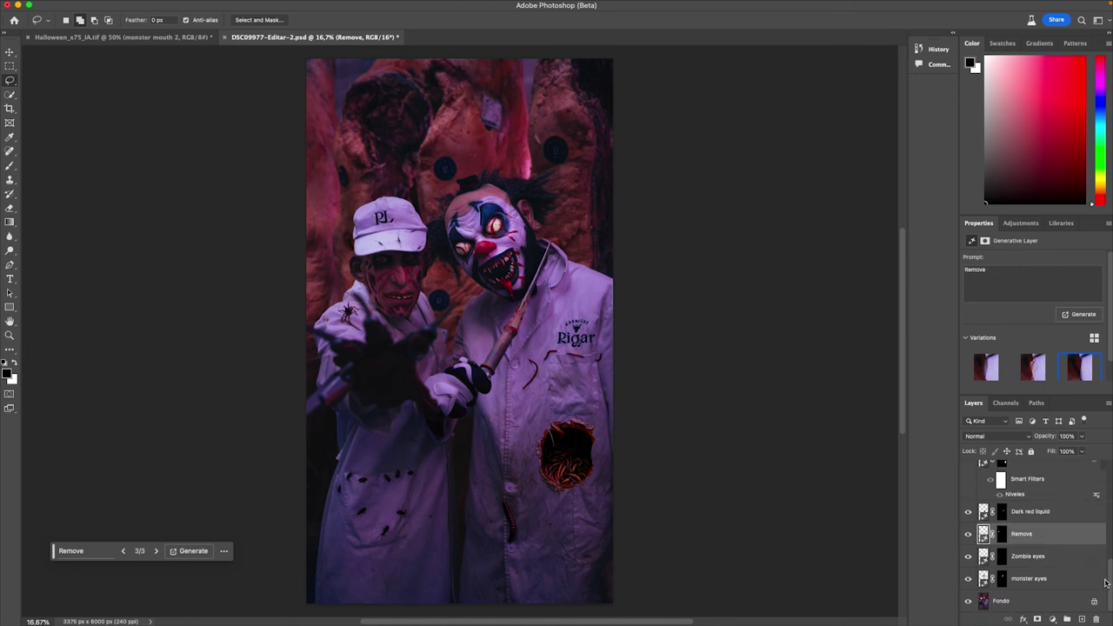
{"action": "left_click", "coordinate": [1051, 579]}
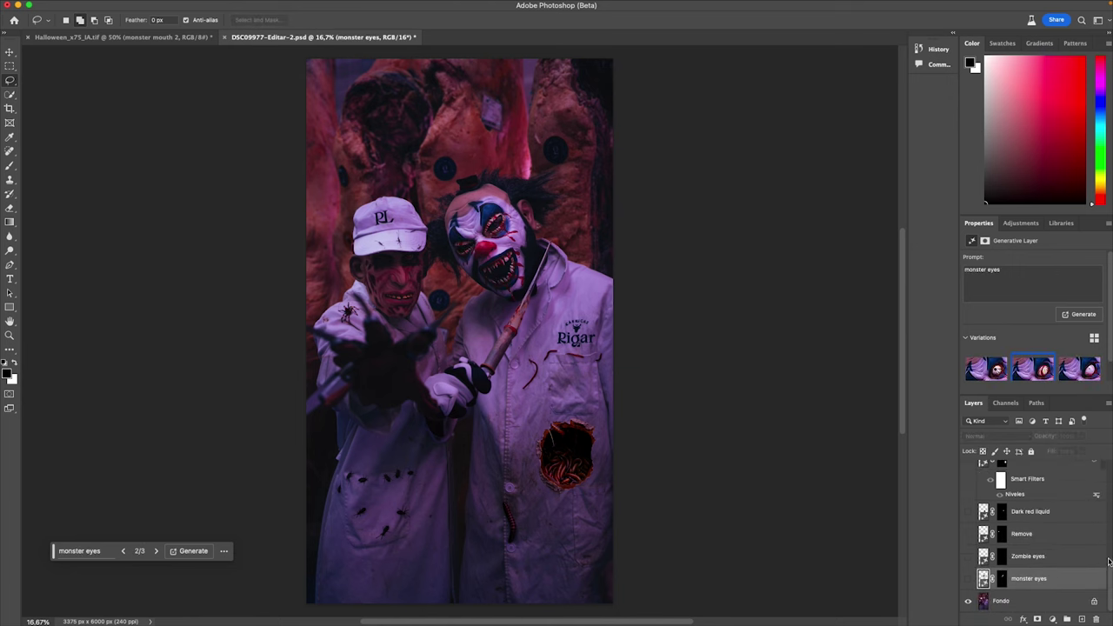
{"action": "left_click_drag", "start_coordinate": [1109, 561], "coordinate": [1109, 470]}
{"action": "left_click", "coordinate": [968, 470]}
{"action": "left_click_drag", "start_coordinate": [968, 493], "coordinate": [967, 582]}
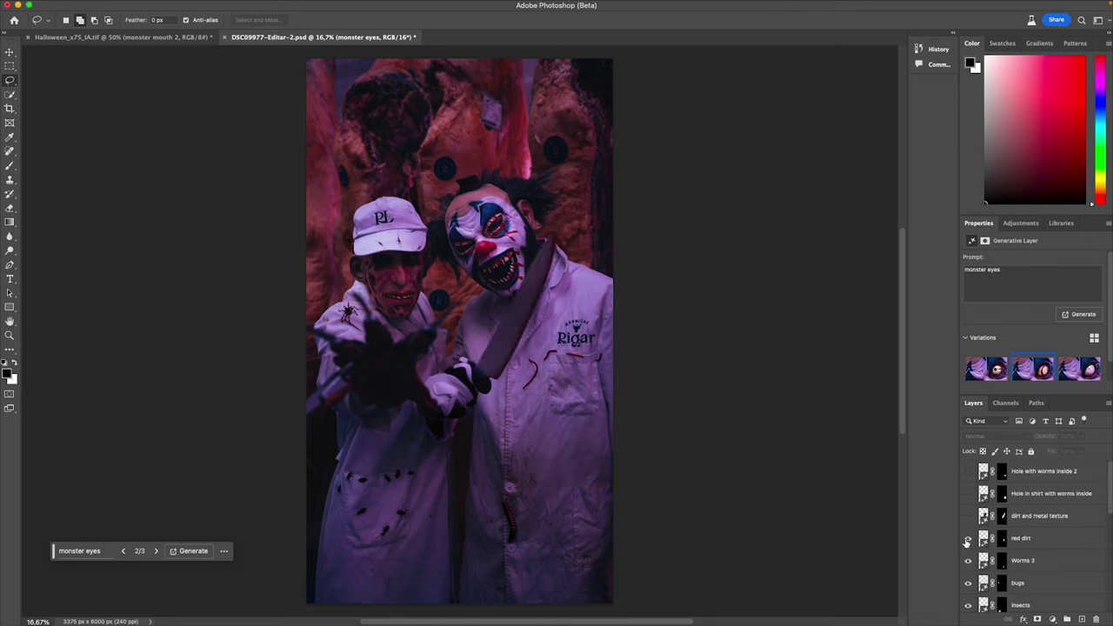
{"action": "scroll", "coordinate": [1109, 475], "scroll_direction": "down", "scroll_amount": 5}
{"action": "left_click_drag", "start_coordinate": [968, 493], "coordinate": [983, 588]}
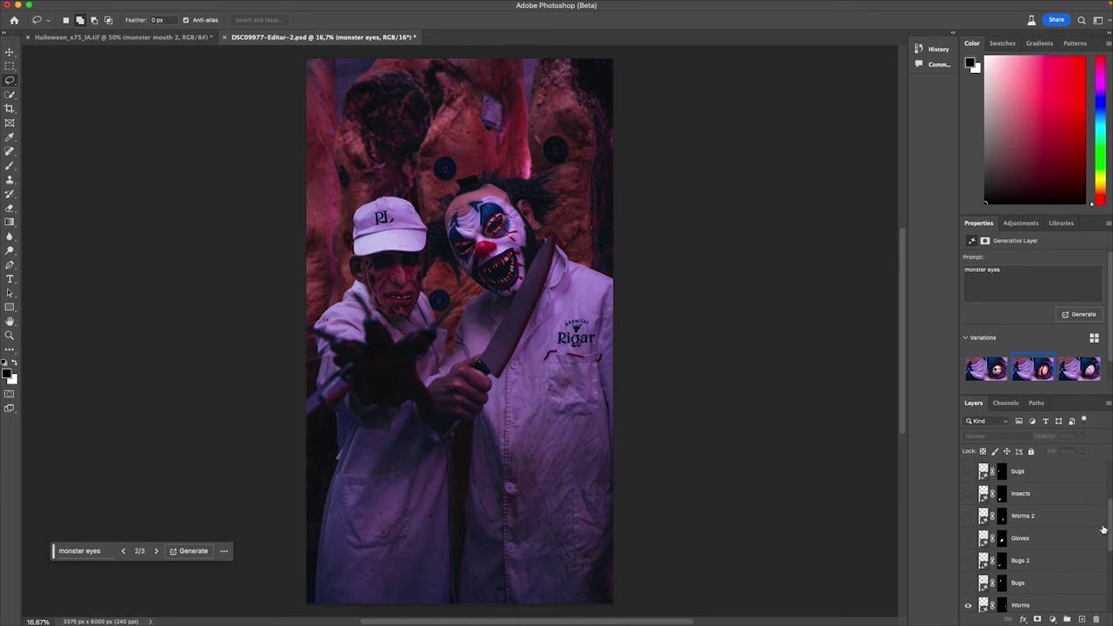
{"action": "scroll", "coordinate": [1104, 526], "scroll_direction": "down", "scroll_amount": 3}
{"action": "left_click", "coordinate": [981, 538]}
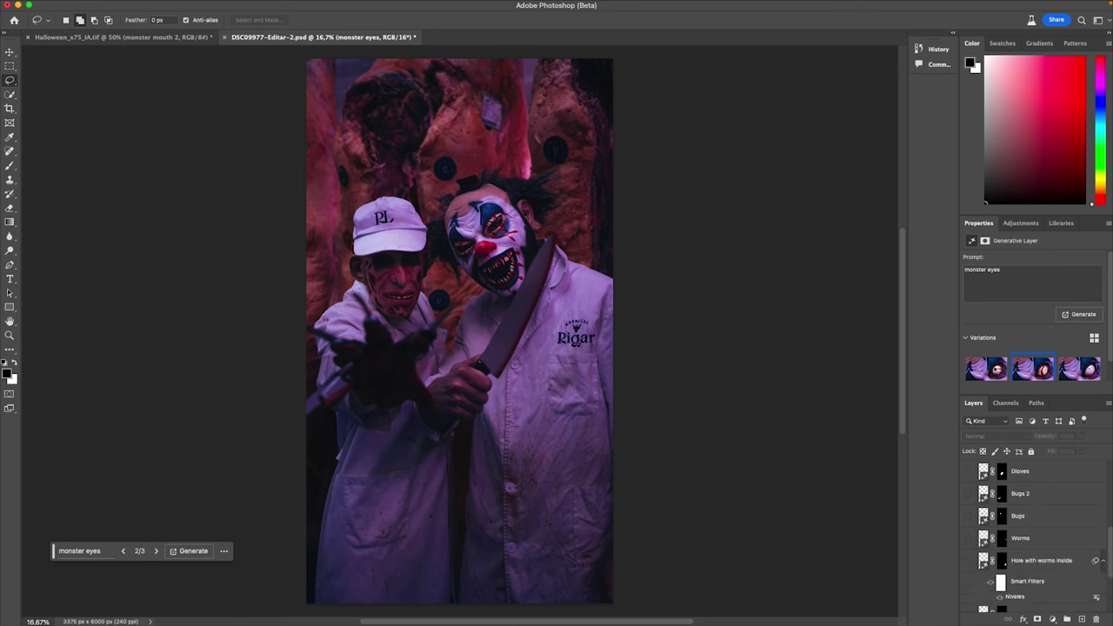
{"action": "scroll", "coordinate": [980, 538], "scroll_direction": "down", "scroll_amount": 4}
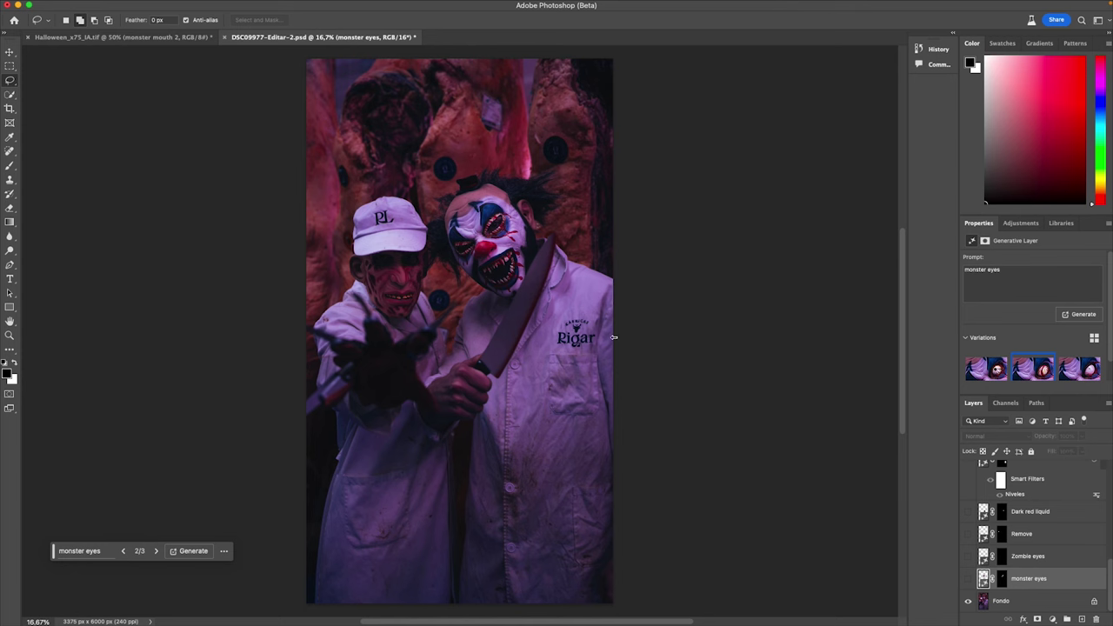
Step: Turn the monster eyes, Zombie eyes, Remove and Dark red liquid layers back on
{"action": "left_click", "coordinate": [969, 579]}
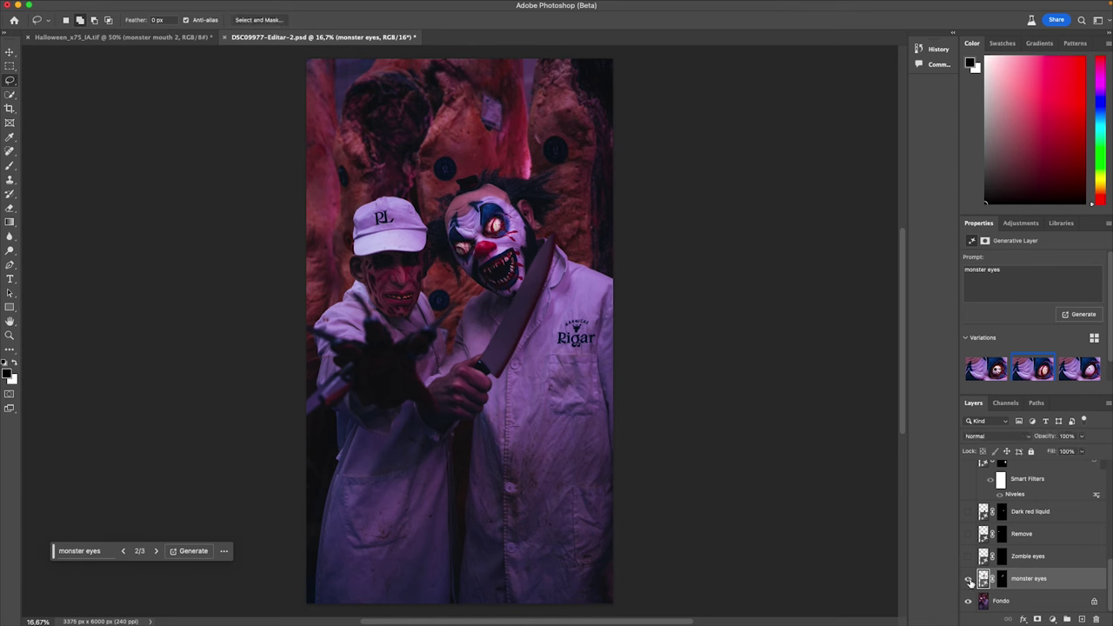
{"action": "left_click", "coordinate": [968, 579]}
{"action": "left_click", "coordinate": [969, 579]}
{"action": "left_click", "coordinate": [969, 579]}
{"action": "left_click", "coordinate": [970, 579]}
{"action": "left_click", "coordinate": [968, 557]}
{"action": "left_click", "coordinate": [970, 560]}
{"action": "left_click", "coordinate": [968, 534]}
{"action": "scroll", "coordinate": [1025, 561], "scroll_direction": "up", "scroll_amount": 2}
{"action": "left_click", "coordinate": [969, 547]}
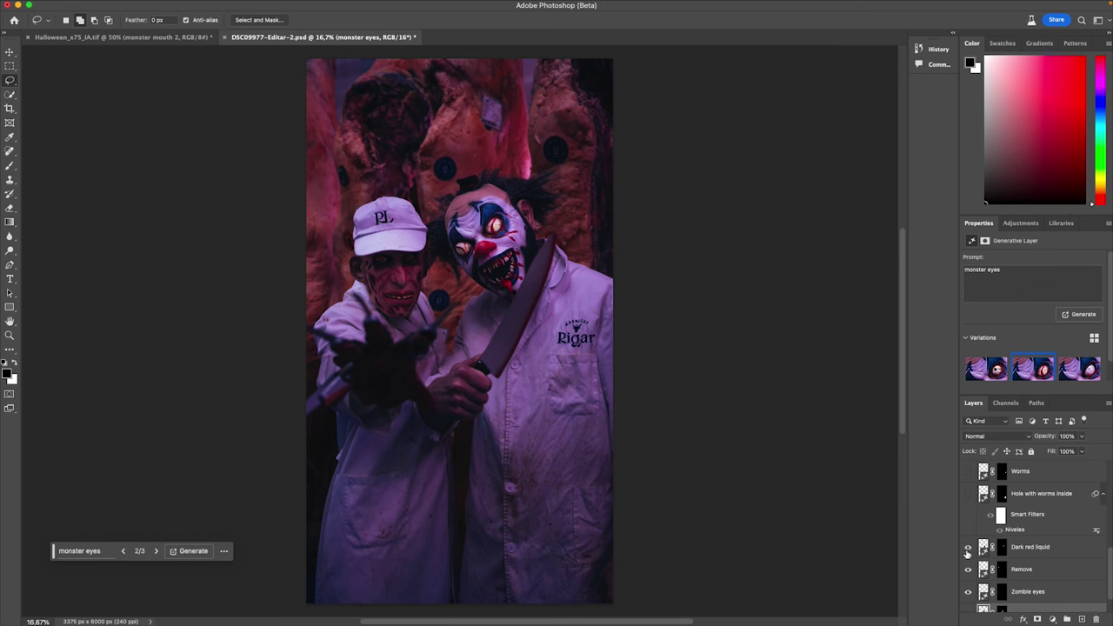
{"action": "left_click", "coordinate": [969, 550]}
{"action": "scroll", "coordinate": [1110, 557], "scroll_direction": "up", "scroll_amount": 1}
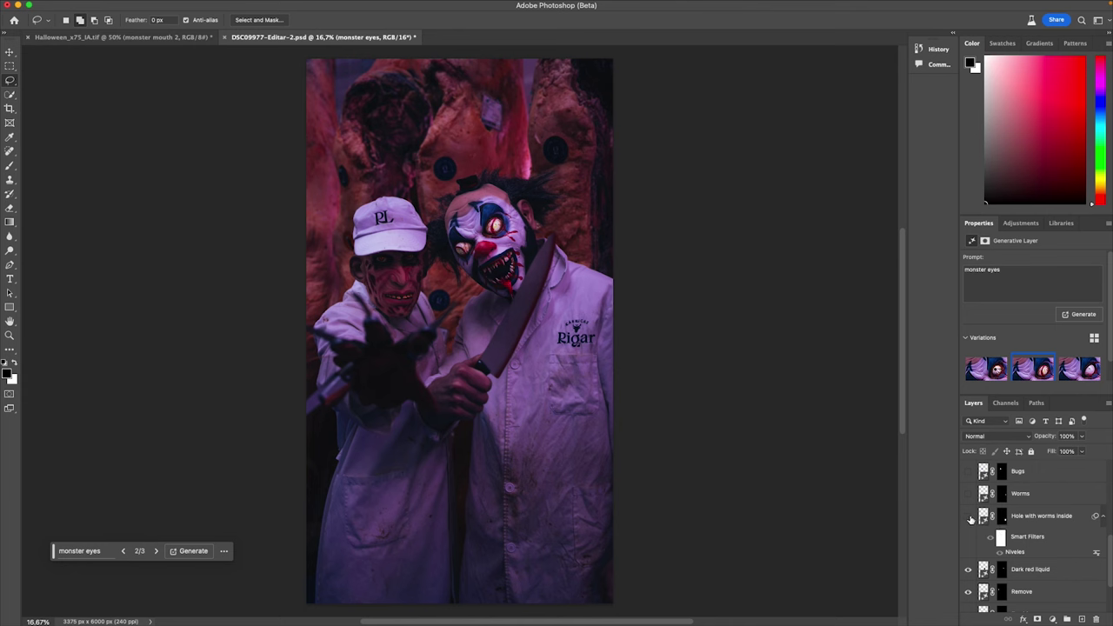
Step: Turn on the coat worm hole, the worms by the Rigar logo and the cap bugs
{"action": "left_click", "coordinate": [969, 516]}
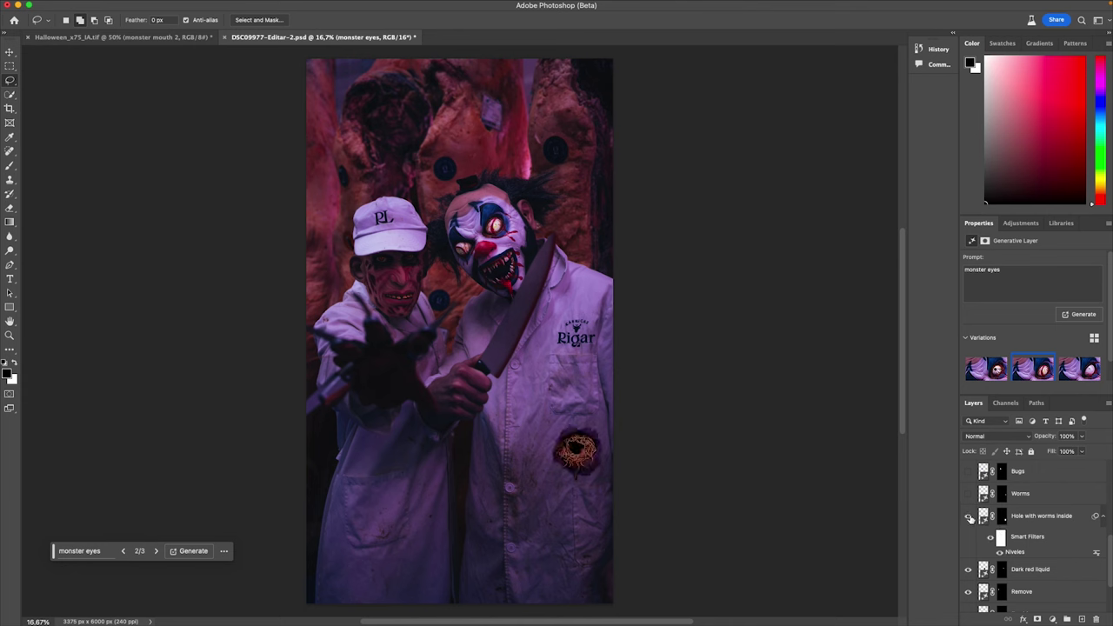
{"action": "left_click", "coordinate": [969, 517]}
{"action": "left_click", "coordinate": [970, 519]}
{"action": "left_click", "coordinate": [969, 493]}
{"action": "left_click", "coordinate": [968, 471]}
Step: Show the Bugs 2, gloves, red worm, bugs, Worms 3 and red dirt layers
{"action": "scroll", "coordinate": [1107, 537], "scroll_direction": "up", "scroll_amount": 2}
{"action": "scroll", "coordinate": [1000, 529], "scroll_direction": "up", "scroll_amount": 2}
{"action": "left_click", "coordinate": [969, 538]}
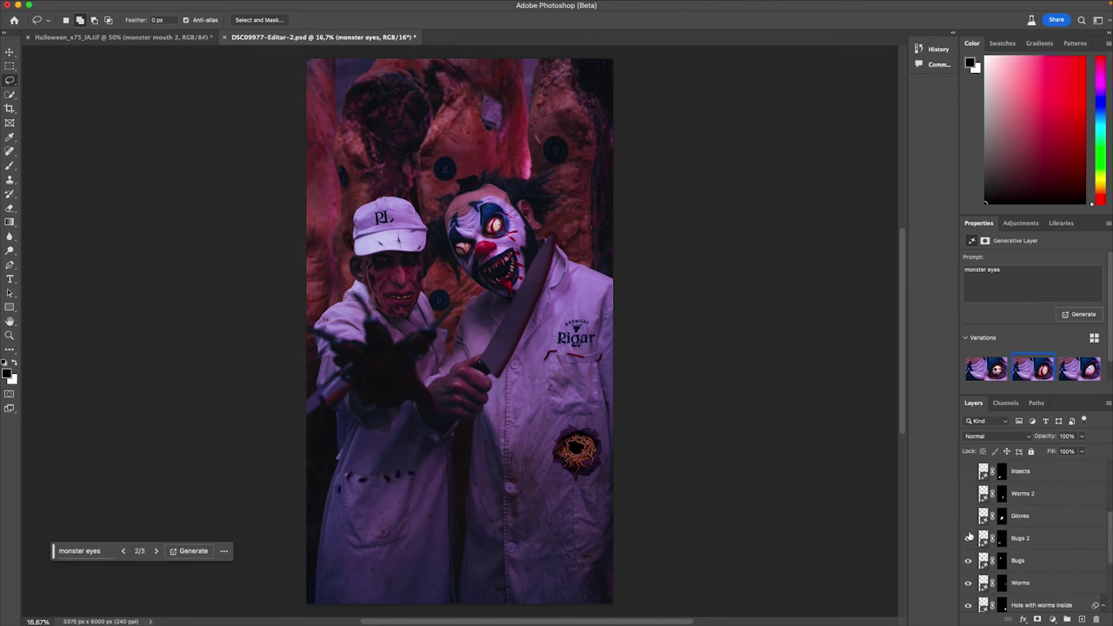
{"action": "left_click", "coordinate": [968, 516]}
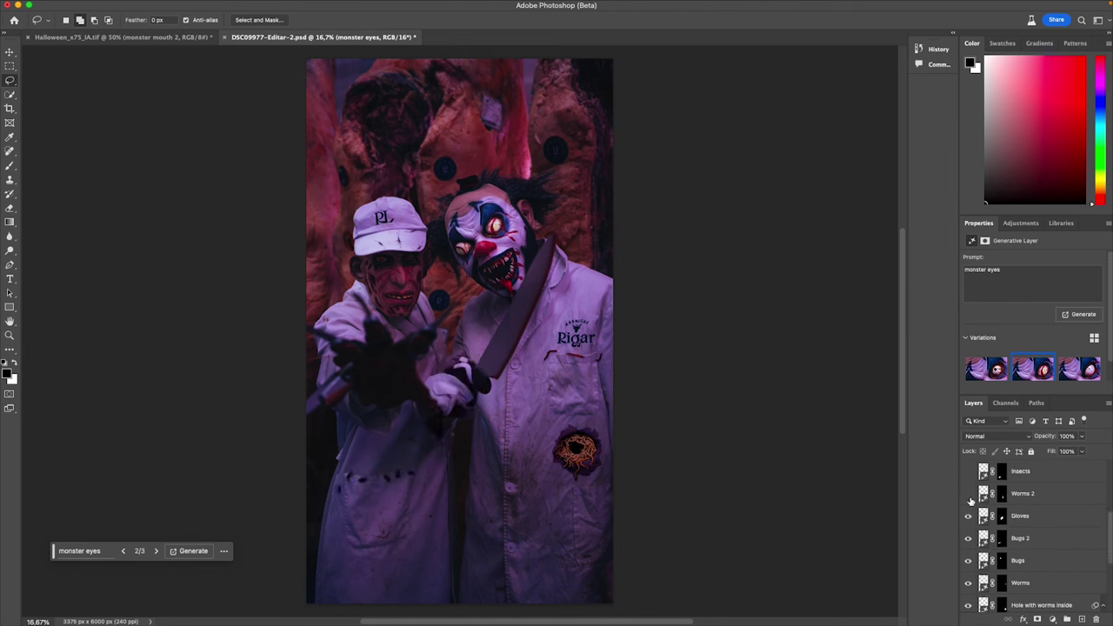
{"action": "left_click", "coordinate": [969, 493]}
{"action": "scroll", "coordinate": [1006, 516], "scroll_direction": "up", "scroll_amount": 1}
{"action": "left_click", "coordinate": [967, 471]}
{"action": "left_click_drag", "start_coordinate": [1110, 505], "coordinate": [1109, 474]}
{"action": "left_click_drag", "start_coordinate": [968, 561], "coordinate": [970, 494]}
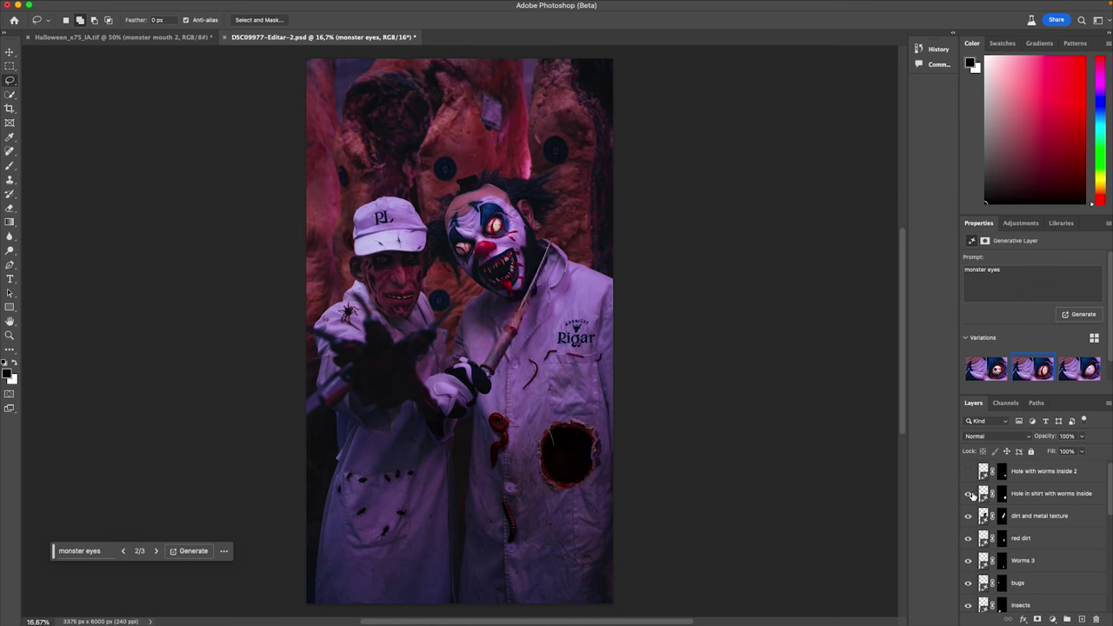
Step: Compare the shirt hole and its worms on and off, leaving both visible
{"action": "left_click", "coordinate": [968, 495]}
{"action": "left_click", "coordinate": [969, 494]}
{"action": "left_click", "coordinate": [968, 495]}
{"action": "left_click", "coordinate": [968, 494]}
{"action": "left_click", "coordinate": [969, 472]}
{"action": "left_click", "coordinate": [969, 472]}
{"action": "left_click", "coordinate": [969, 472]}
{"action": "left_click_drag", "start_coordinate": [1109, 477], "coordinate": [1108, 543]}
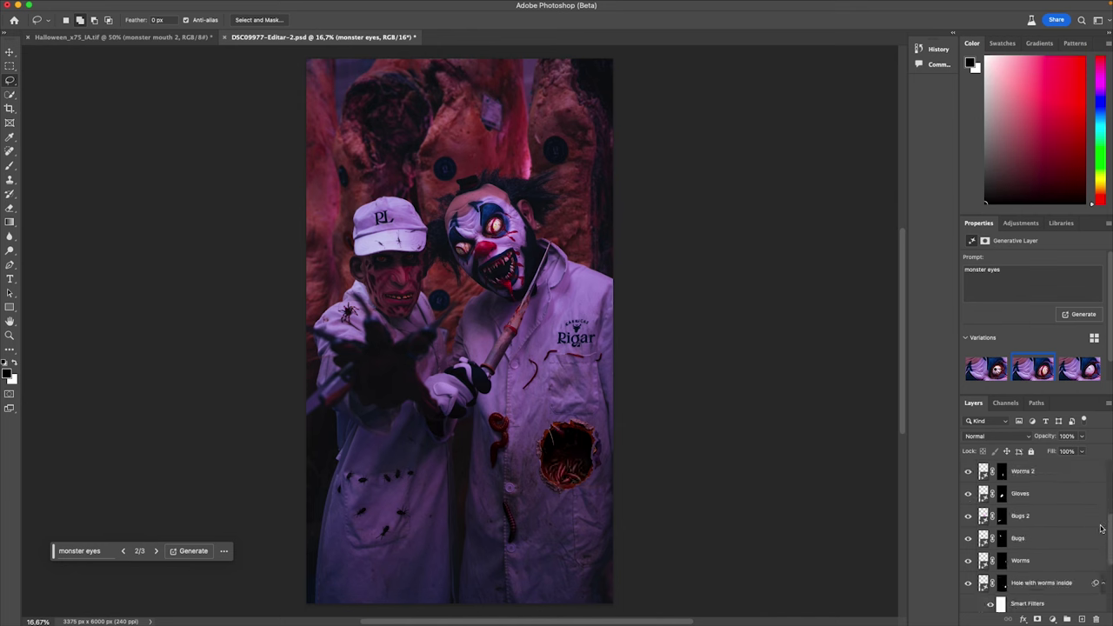
{"action": "left_click", "coordinate": [970, 540]}
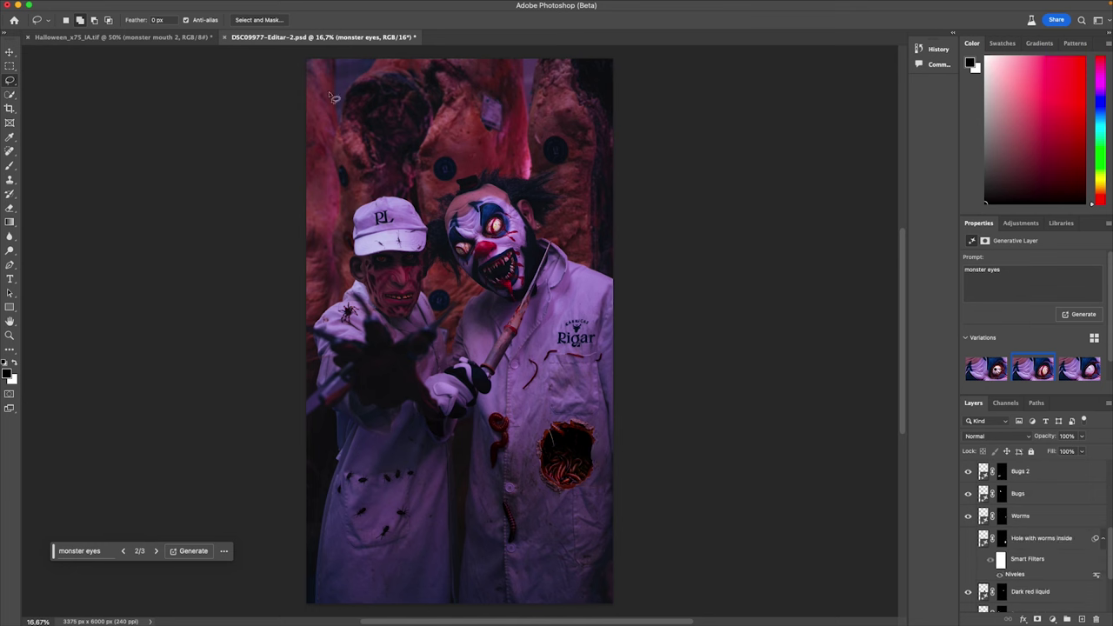
Step: On Halloween_x75_IA.tif, try monster mouth 2, then leave monster eyes switched on
{"action": "left_click", "coordinate": [166, 38]}
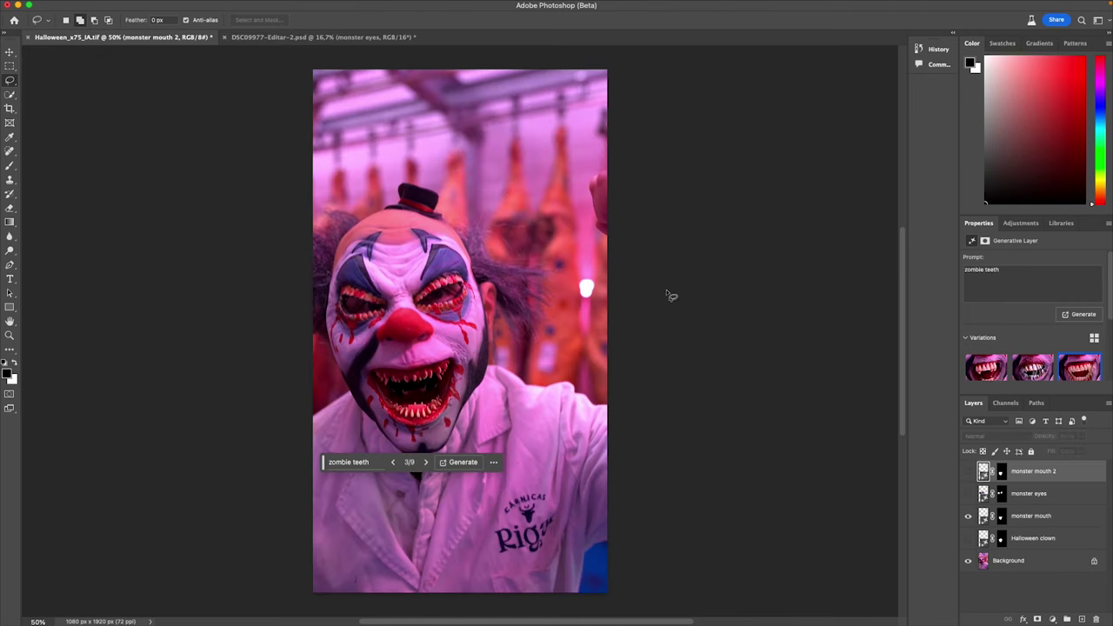
{"action": "left_click", "coordinate": [967, 471]}
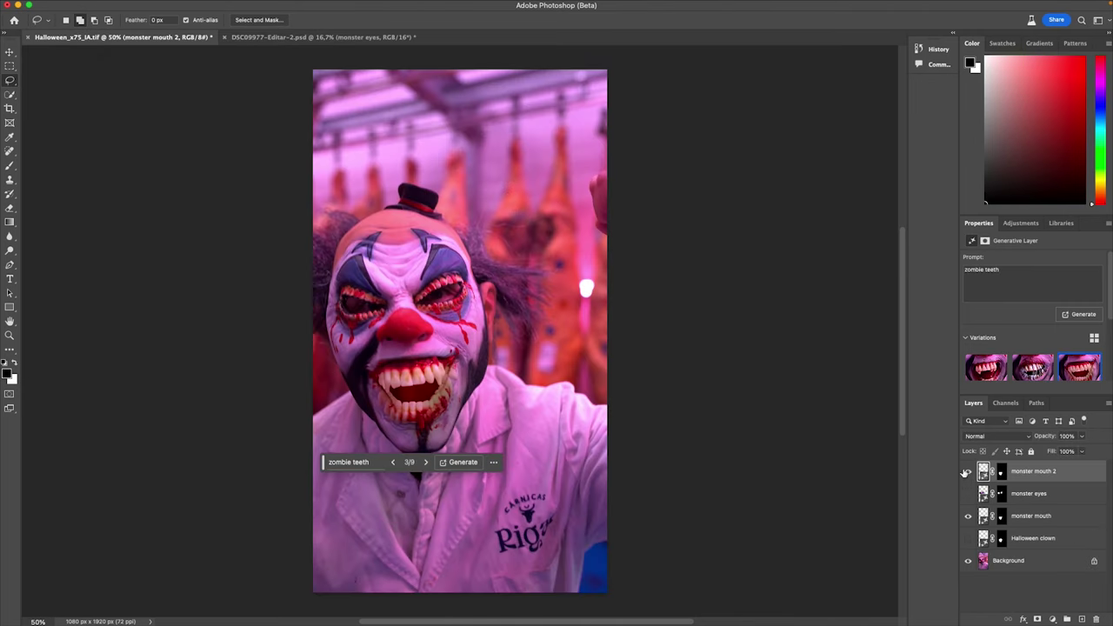
{"action": "left_click", "coordinate": [967, 471]}
{"action": "left_click", "coordinate": [968, 493]}
{"action": "left_click", "coordinate": [968, 493]}
{"action": "left_click", "coordinate": [967, 493]}
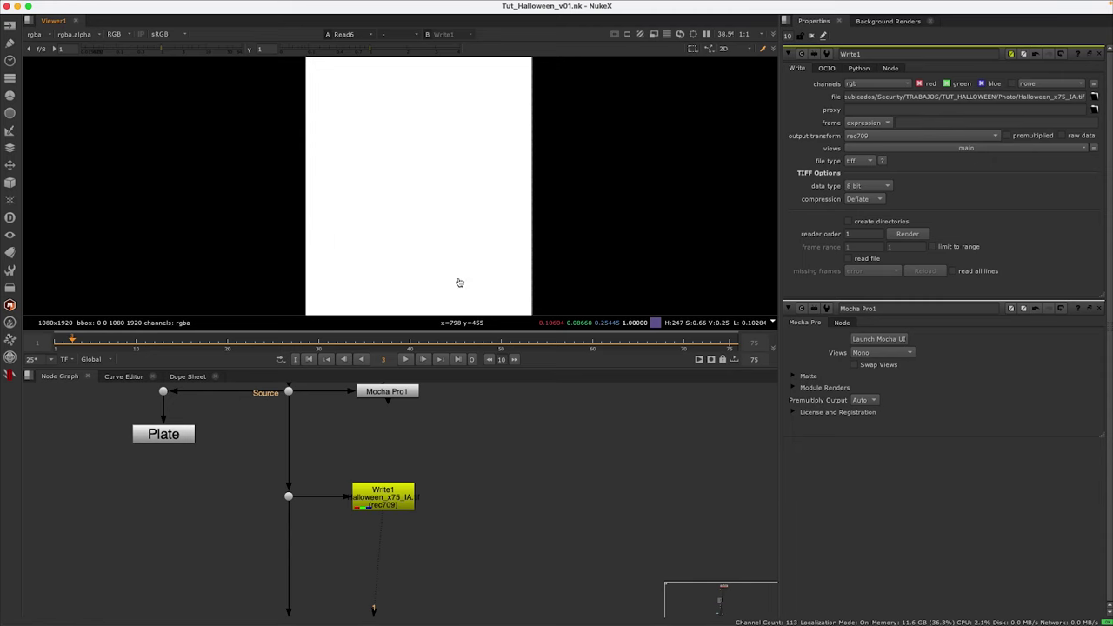
Step: View the Read2 two-clown still in the EYES group and clear the Properties panel
{"action": "left_click", "coordinate": [391, 500]}
{"action": "left_click", "coordinate": [444, 484]}
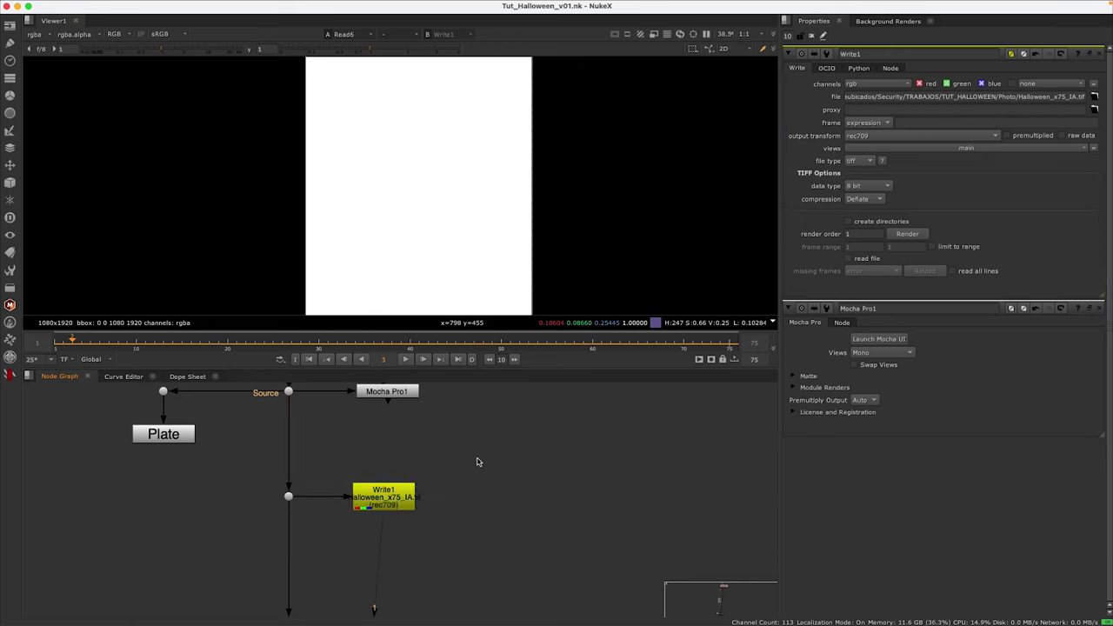
{"action": "scroll", "coordinate": [464, 488], "scroll_direction": "down", "scroll_amount": 2}
{"action": "scroll", "coordinate": [423, 461], "scroll_direction": "down", "scroll_amount": 3}
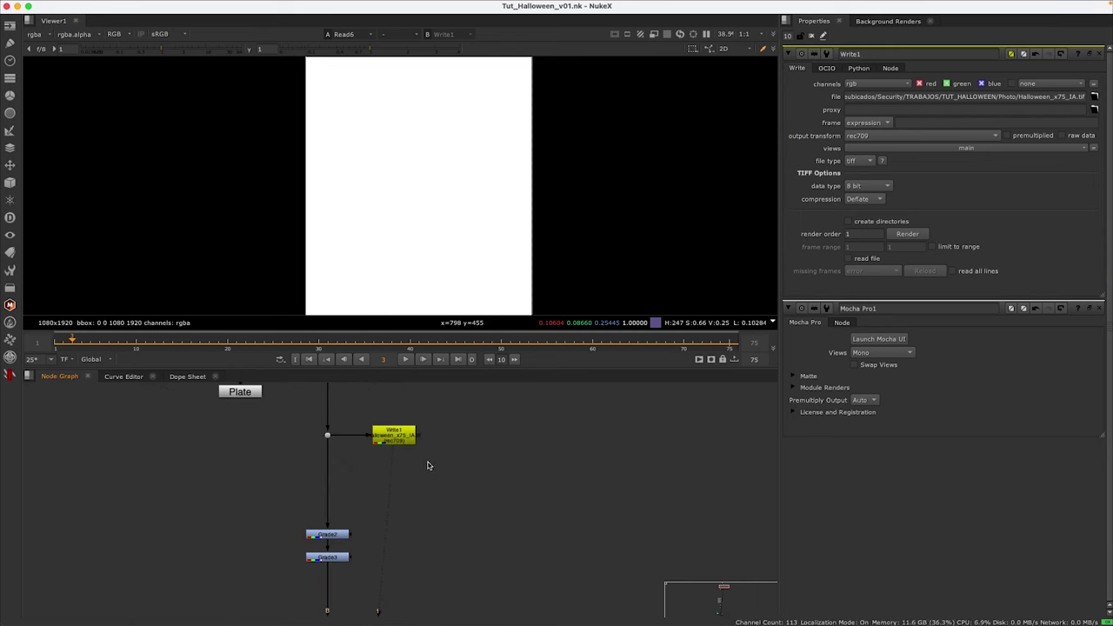
{"action": "scroll", "coordinate": [430, 465], "scroll_direction": "down", "scroll_amount": 2}
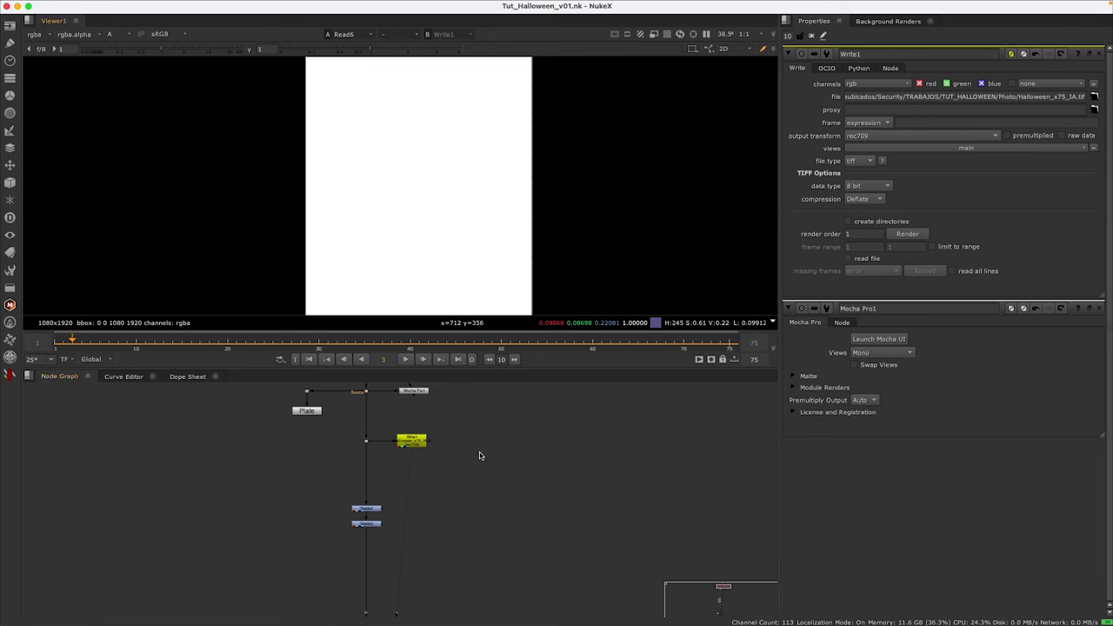
{"action": "scroll", "coordinate": [479, 452], "scroll_direction": "down", "scroll_amount": 3}
{"action": "scroll", "coordinate": [411, 451], "scroll_direction": "up", "scroll_amount": 5}
{"action": "left_click", "coordinate": [370, 430]}
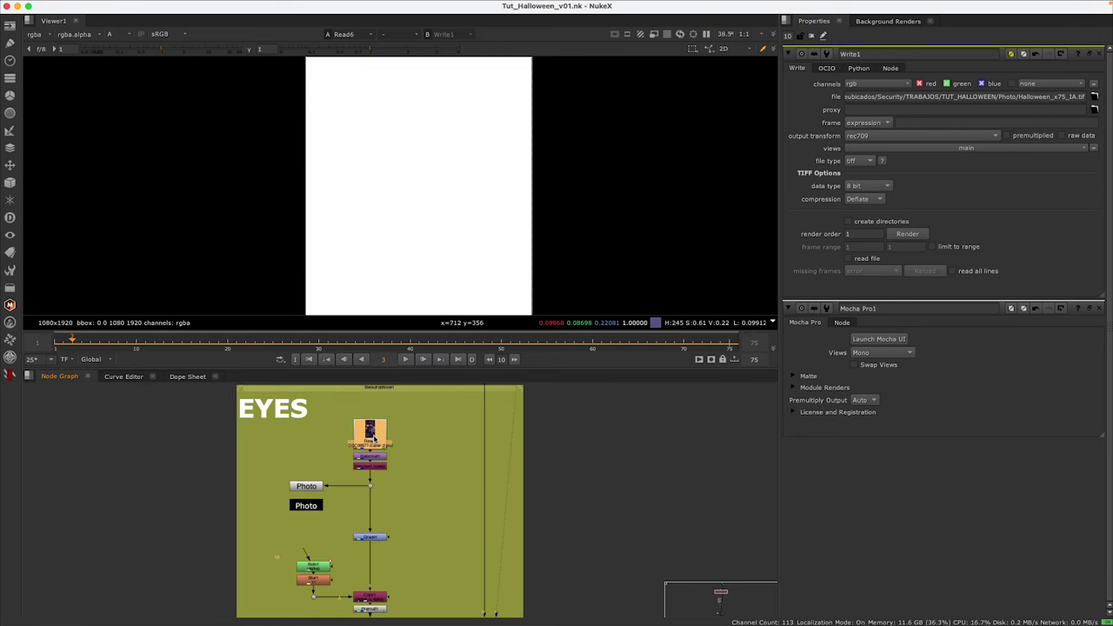
{"action": "key", "text": "1"}
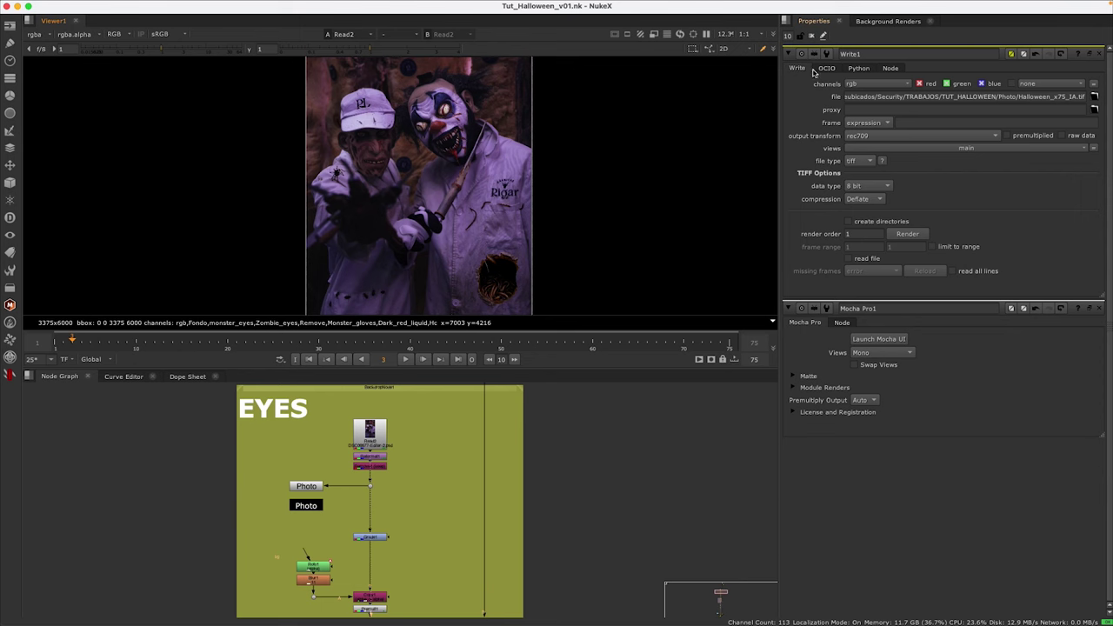
{"action": "left_click", "coordinate": [813, 37]}
Step: View the clown plate, then the graded Grade2 output, in the viewer
{"action": "scroll", "coordinate": [420, 150], "scroll_direction": "up", "scroll_amount": 2}
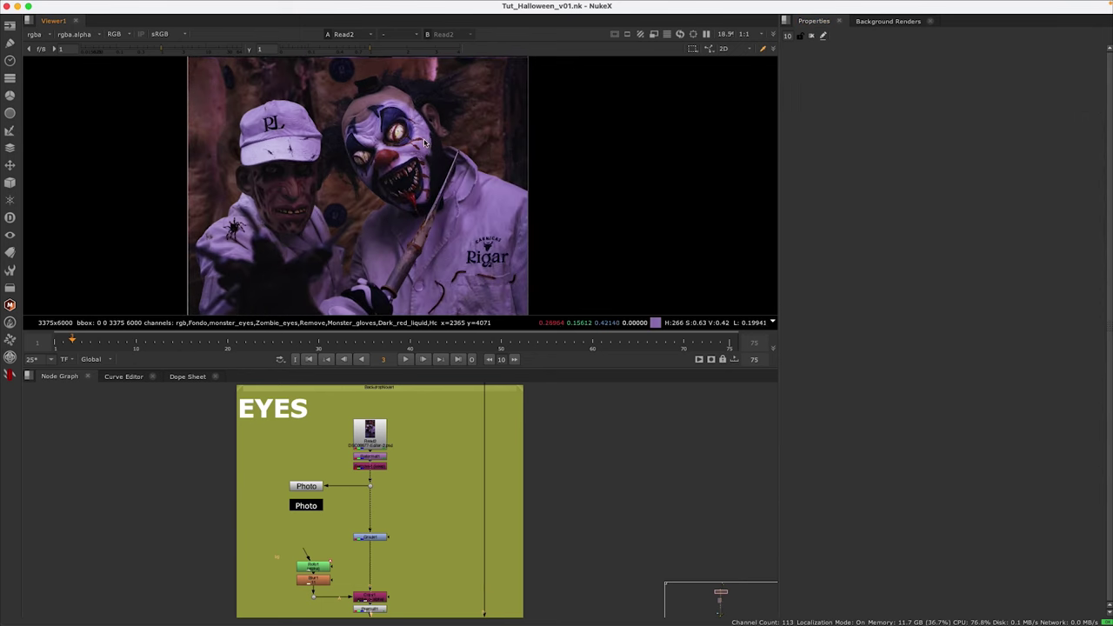
{"action": "scroll", "coordinate": [420, 150], "scroll_direction": "down", "scroll_amount": 3}
{"action": "scroll", "coordinate": [420, 149], "scroll_direction": "up", "scroll_amount": 2}
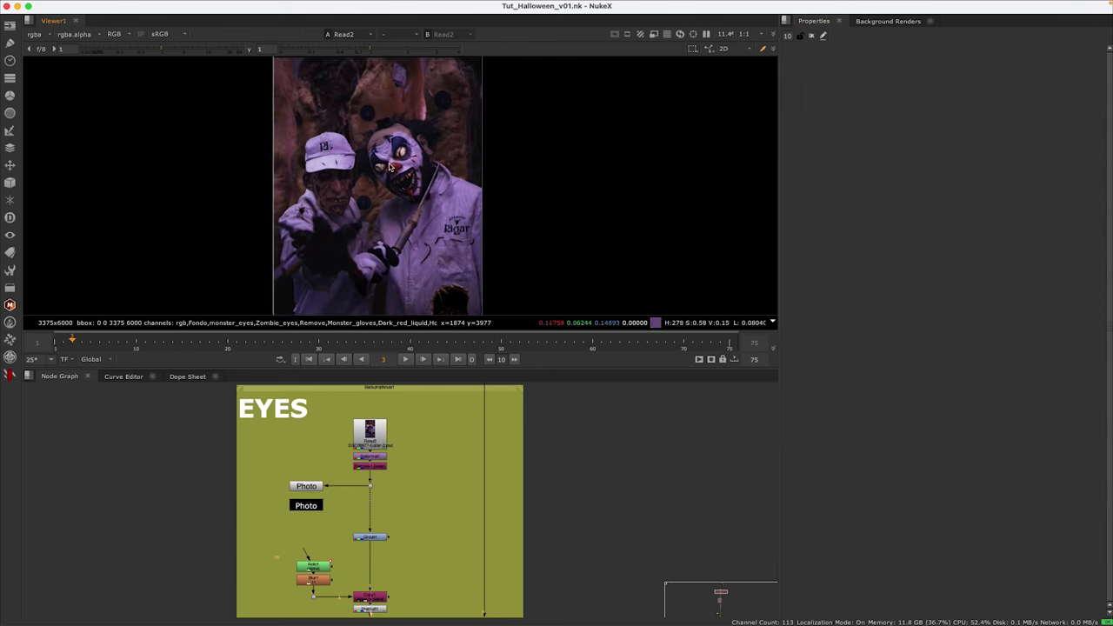
{"action": "scroll", "coordinate": [440, 146], "scroll_direction": "up", "scroll_amount": 2}
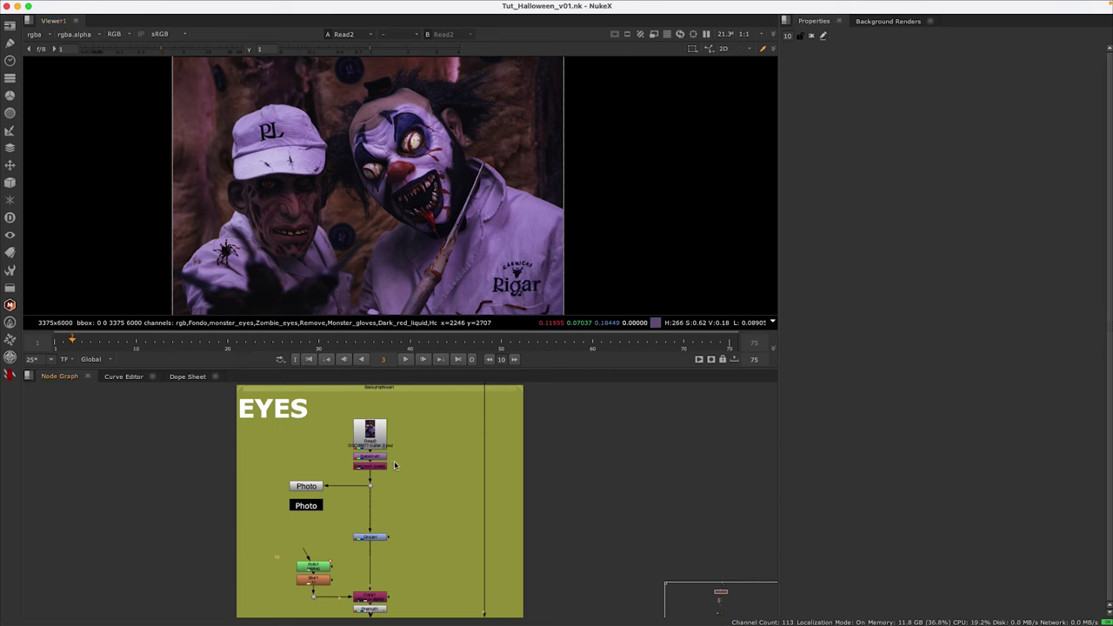
{"action": "scroll", "coordinate": [423, 500], "scroll_direction": "down", "scroll_amount": 2}
{"action": "scroll", "coordinate": [424, 500], "scroll_direction": "down", "scroll_amount": 2}
{"action": "scroll", "coordinate": [452, 417], "scroll_direction": "up", "scroll_amount": 3}
{"action": "scroll", "coordinate": [392, 483], "scroll_direction": "down", "scroll_amount": 1}
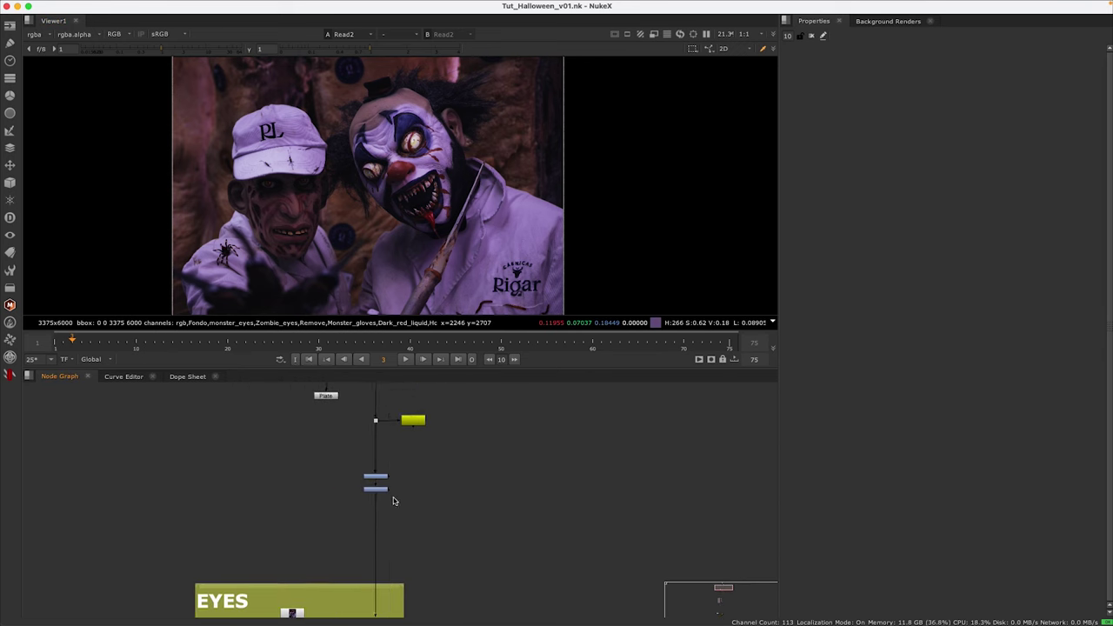
{"action": "key", "text": "1"}
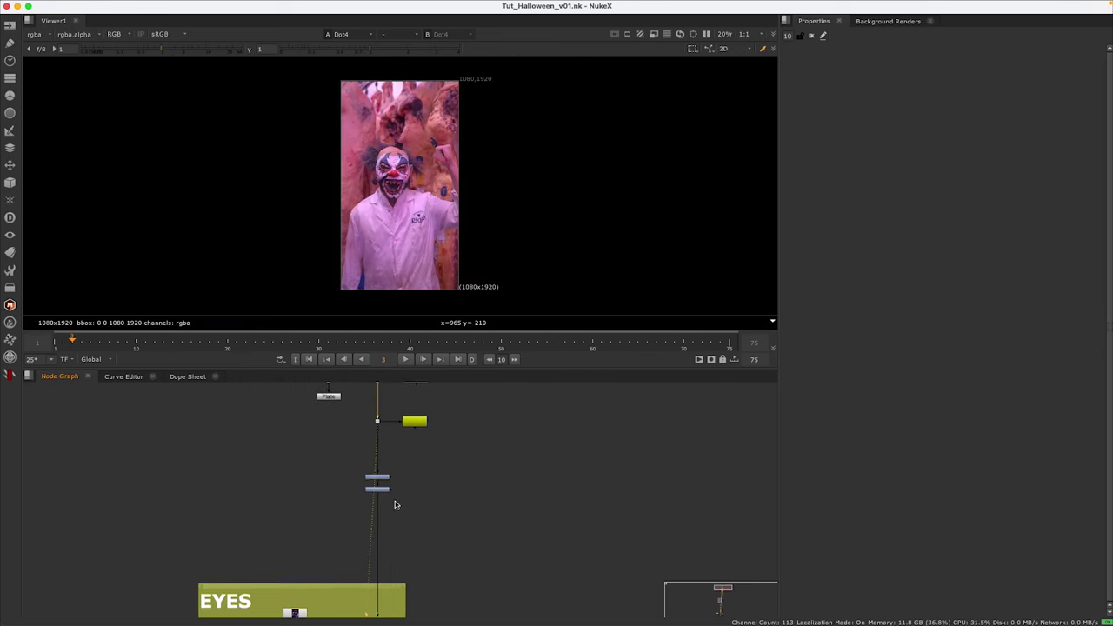
{"action": "scroll", "coordinate": [395, 487], "scroll_direction": "up", "scroll_amount": 2}
{"action": "left_click", "coordinate": [389, 449]}
{"action": "key", "text": "1"}
{"action": "key", "text": "1"}
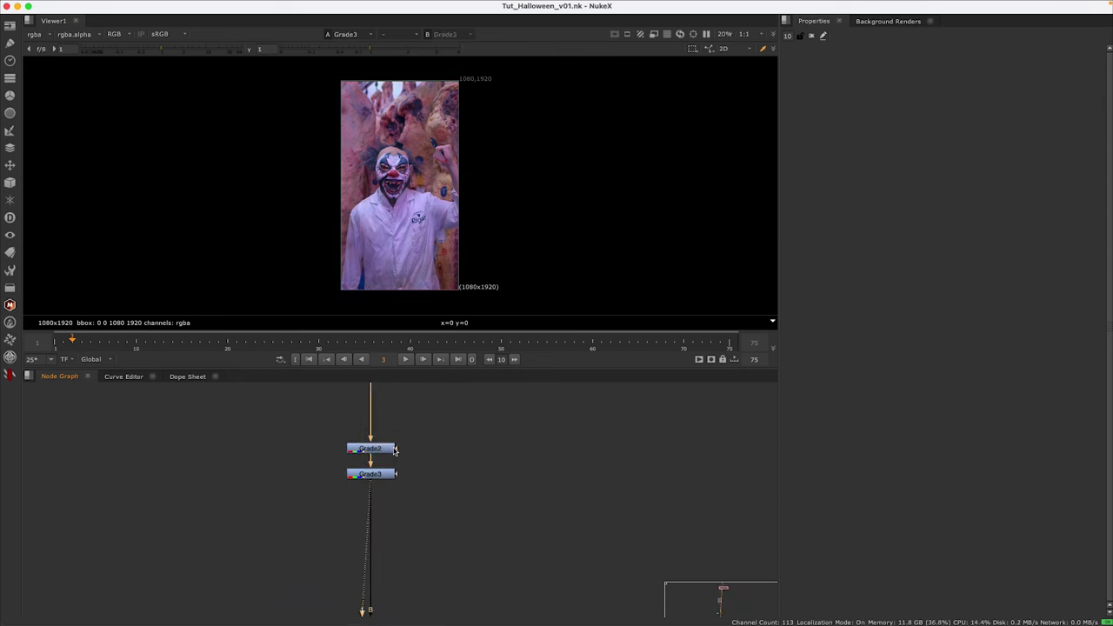
{"action": "scroll", "coordinate": [450, 172], "scroll_direction": "up", "scroll_amount": 2}
{"action": "scroll", "coordinate": [451, 173], "scroll_direction": "up", "scroll_amount": 2}
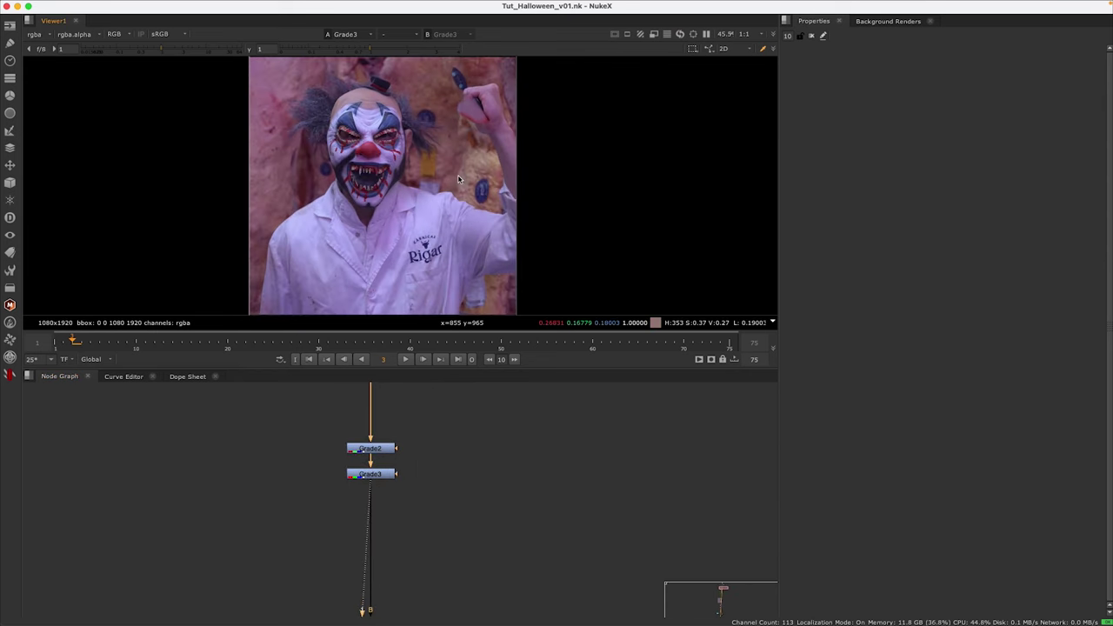
{"action": "scroll", "coordinate": [447, 391], "scroll_direction": "down", "scroll_amount": 3}
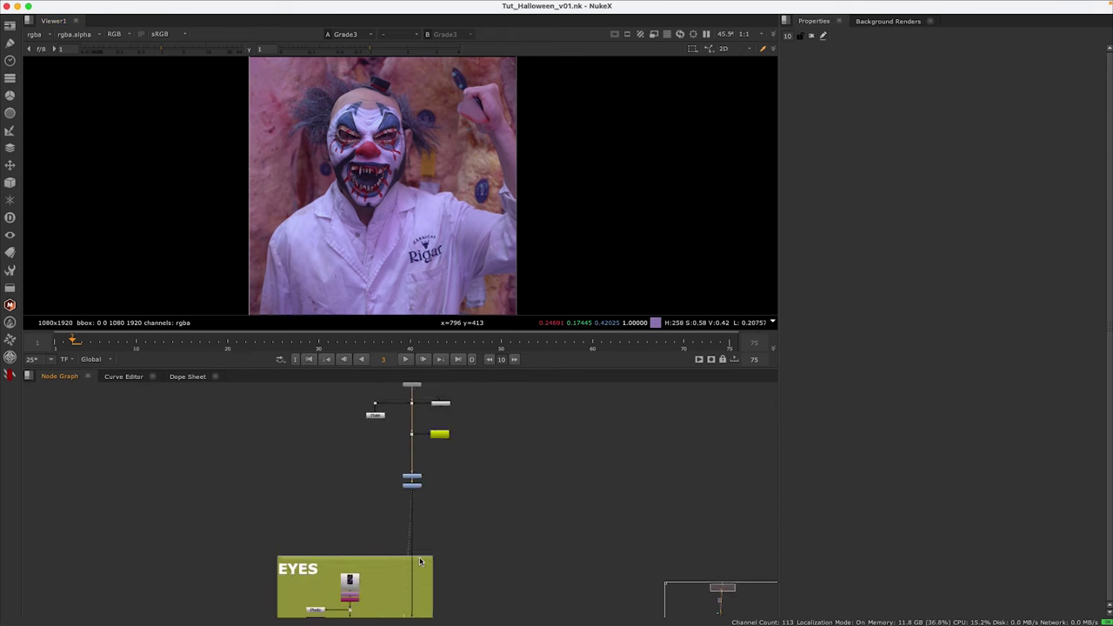
{"action": "scroll", "coordinate": [370, 461], "scroll_direction": "up", "scroll_amount": 4}
{"action": "scroll", "coordinate": [373, 468], "scroll_direction": "up", "scroll_amount": 2}
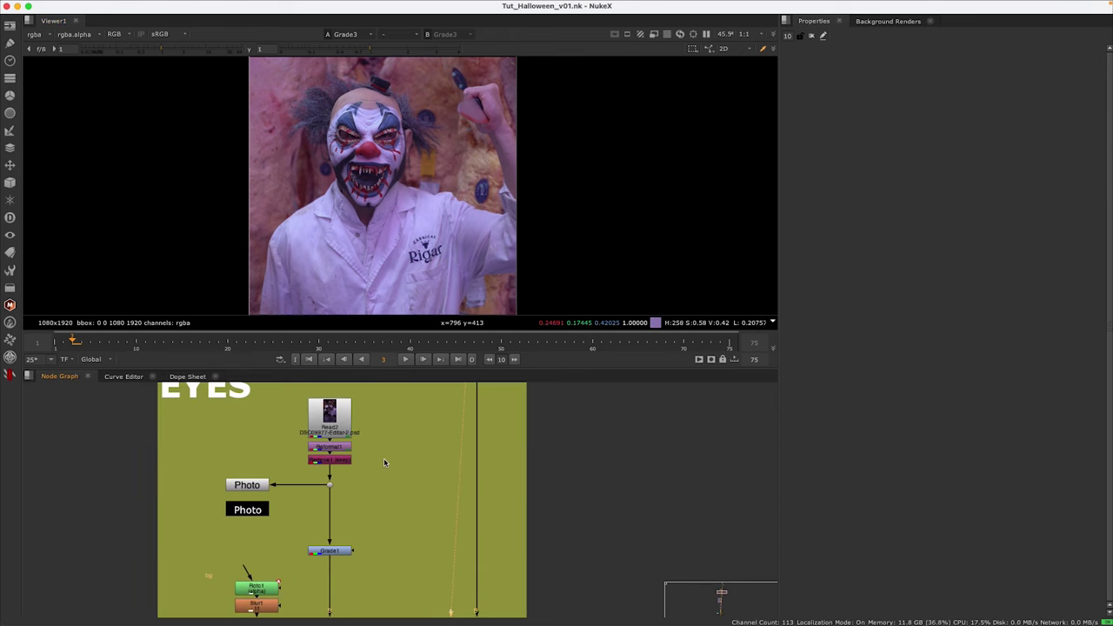
Step: Step through Read2, the 1080x1920 Reformat1 image and the node below it
{"action": "left_click", "coordinate": [350, 426]}
{"action": "key", "text": "1"}
{"action": "left_click", "coordinate": [346, 450]}
{"action": "key", "text": "1"}
{"action": "scroll", "coordinate": [416, 269], "scroll_direction": "down", "scroll_amount": 2}
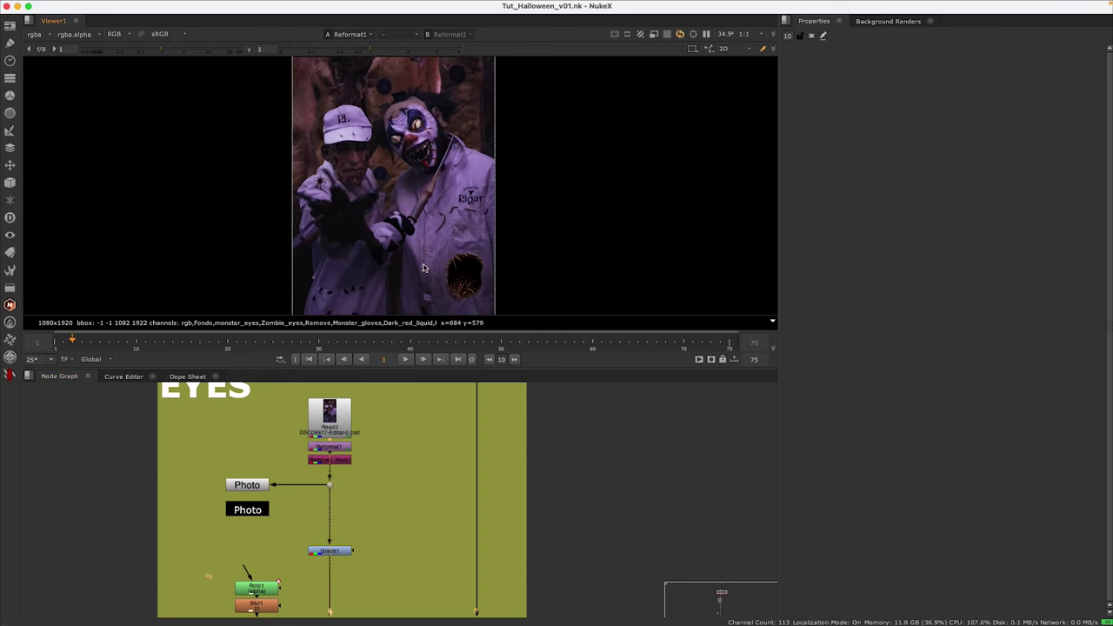
{"action": "left_click", "coordinate": [334, 459]}
{"action": "key", "text": "1"}
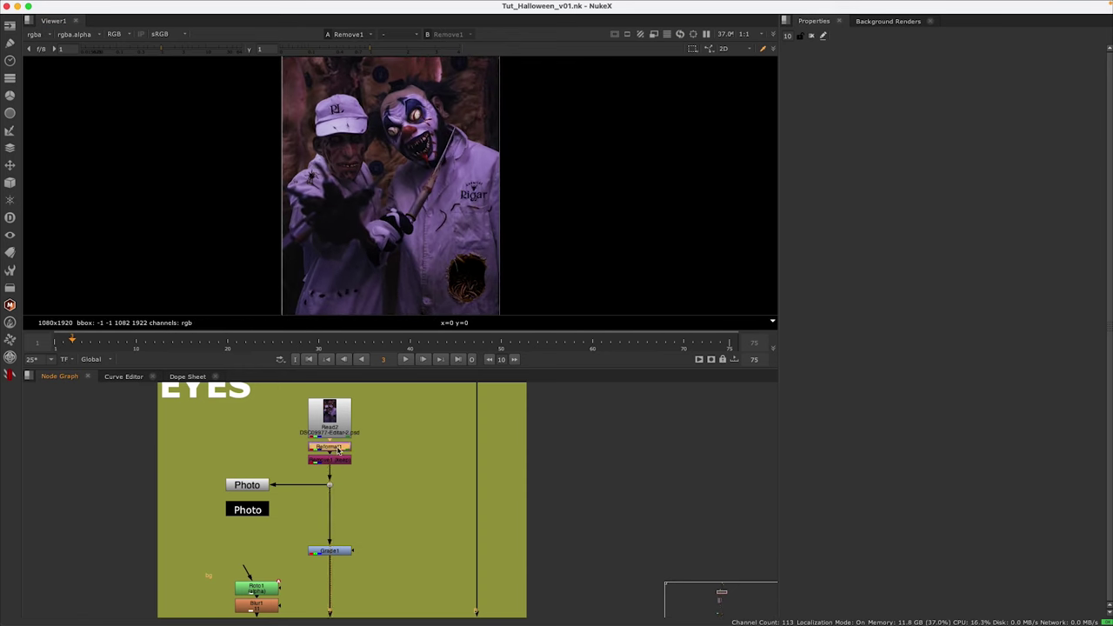
Step: Check the viewer's layer list without changes, then select the Grade1 node
{"action": "left_click", "coordinate": [52, 35]}
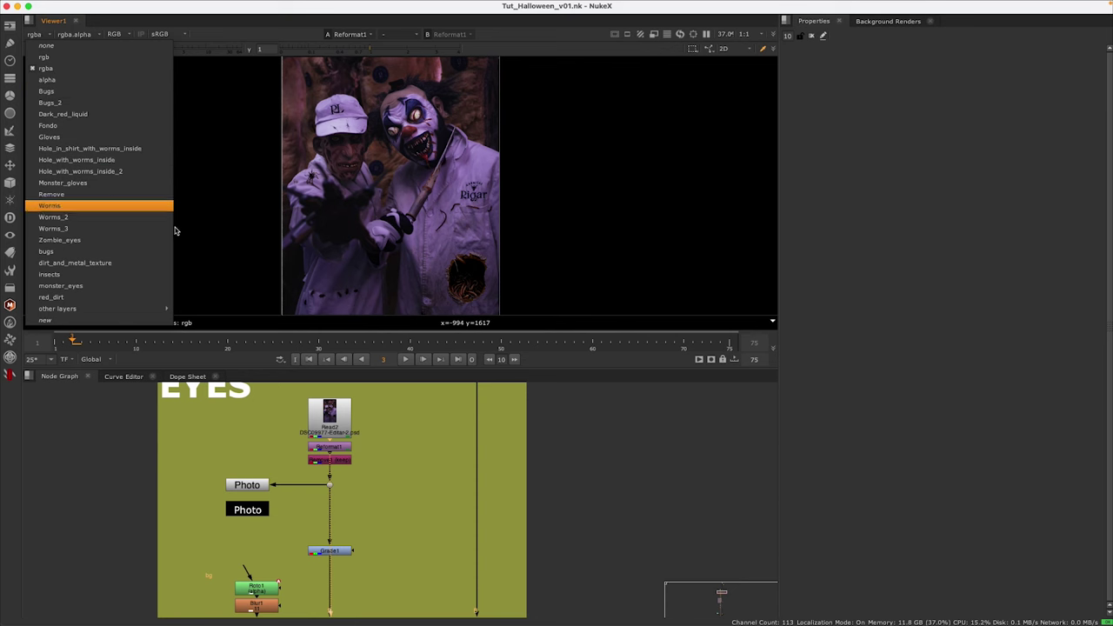
{"action": "left_click", "coordinate": [367, 470]}
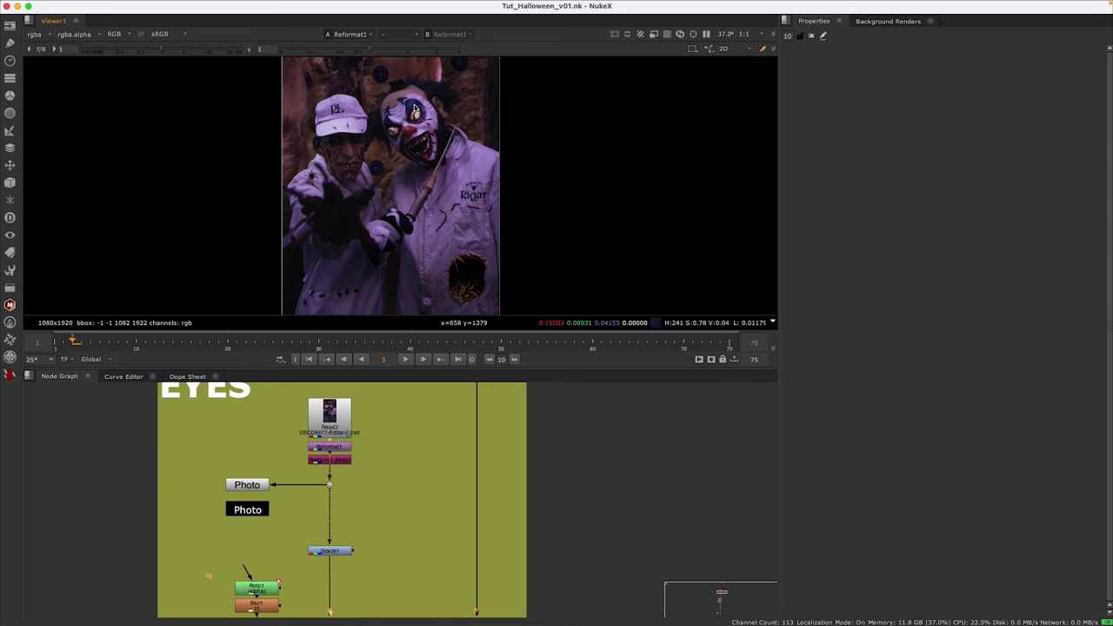
{"action": "scroll", "coordinate": [410, 264], "scroll_direction": "up", "scroll_amount": 5}
{"action": "scroll", "coordinate": [348, 464], "scroll_direction": "down", "scroll_amount": 3}
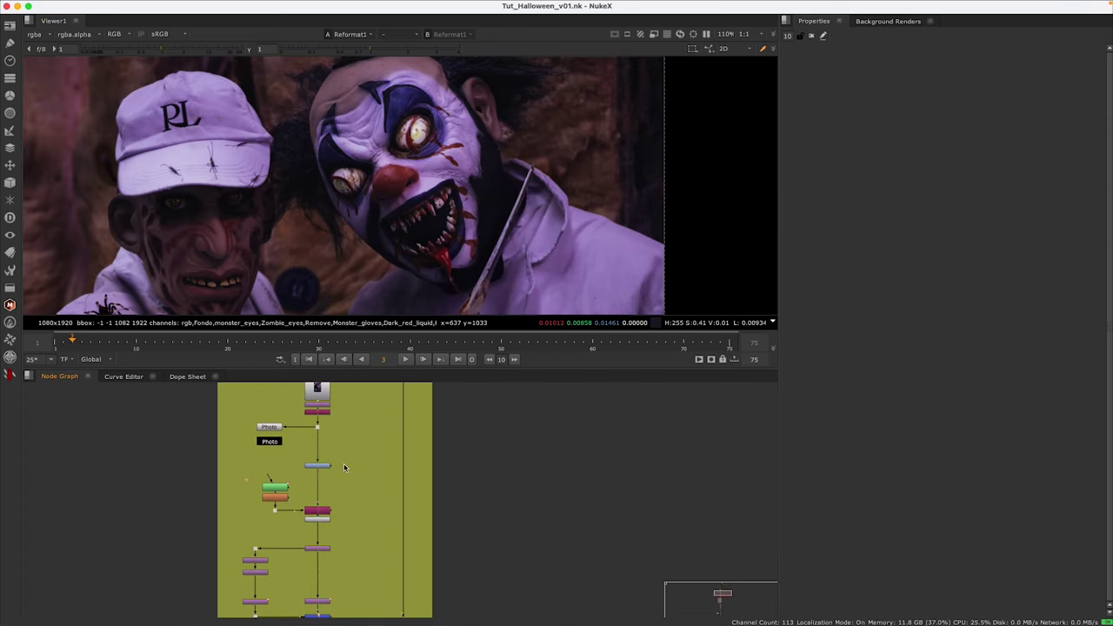
{"action": "scroll", "coordinate": [348, 465], "scroll_direction": "up", "scroll_amount": 3}
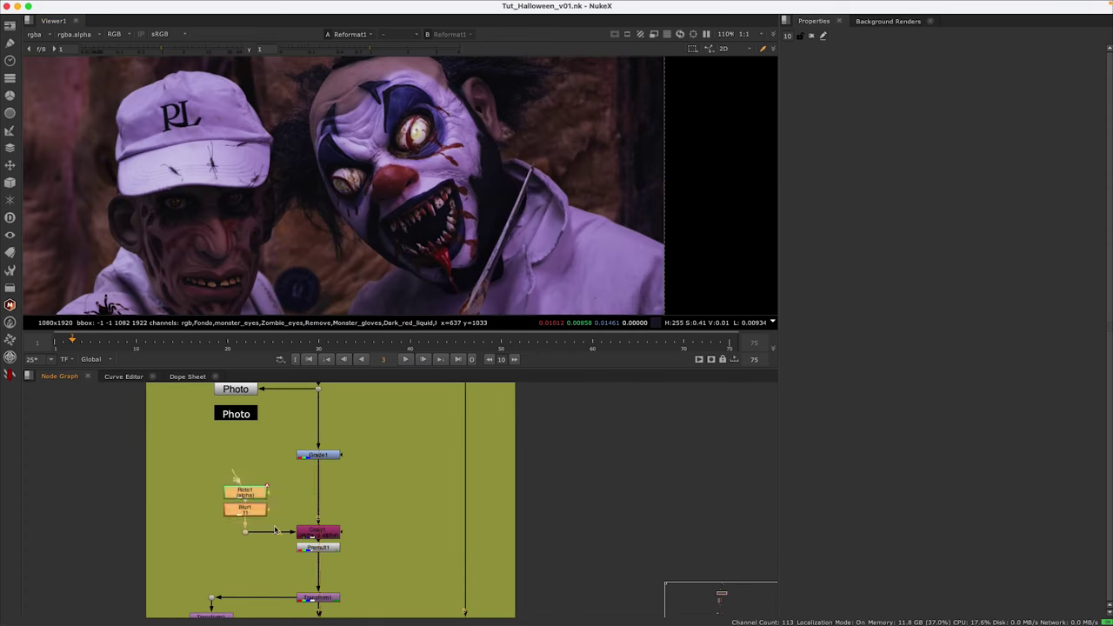
{"action": "left_click", "coordinate": [332, 457]}
Step: View the Grade1 result and the premultiplied eye, then inspect Roto1's shape
{"action": "key", "text": "1"}
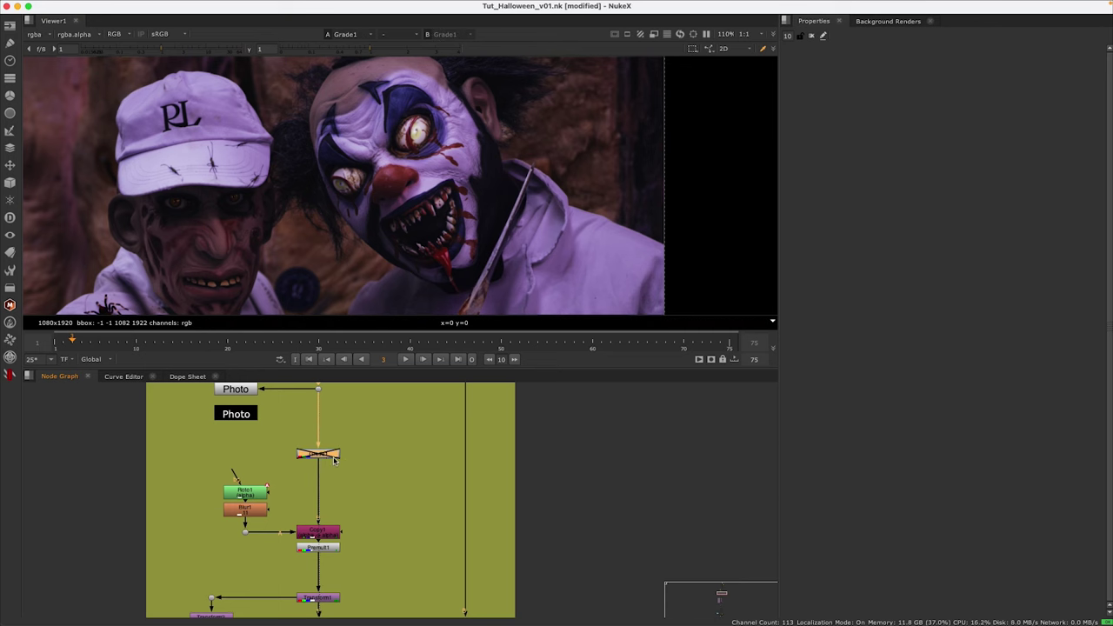
{"action": "scroll", "coordinate": [336, 461], "scroll_direction": "down", "scroll_amount": 4}
{"action": "scroll", "coordinate": [339, 437], "scroll_direction": "up", "scroll_amount": 3}
{"action": "left_click", "coordinate": [308, 429]}
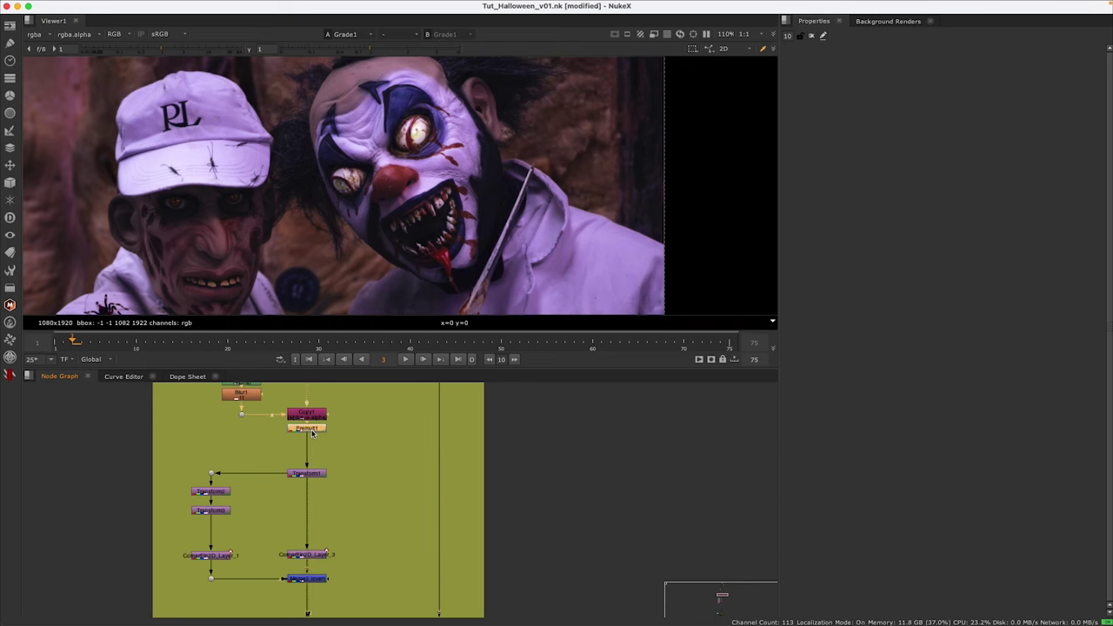
{"action": "key", "text": "1"}
{"action": "double_click", "coordinate": [238, 447]}
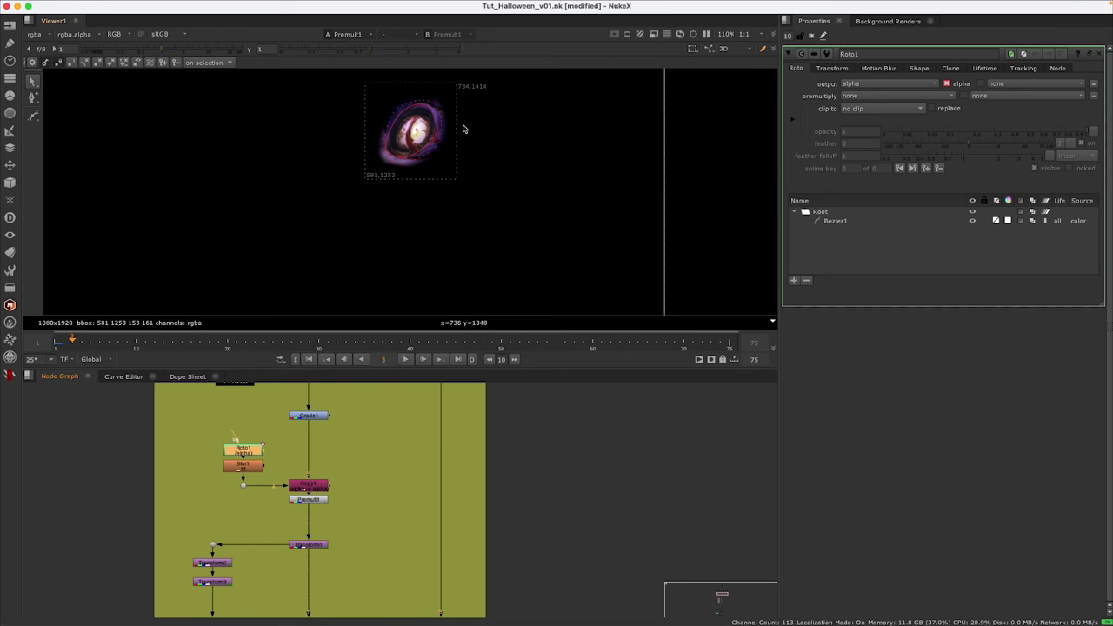
{"action": "left_click", "coordinate": [811, 35]}
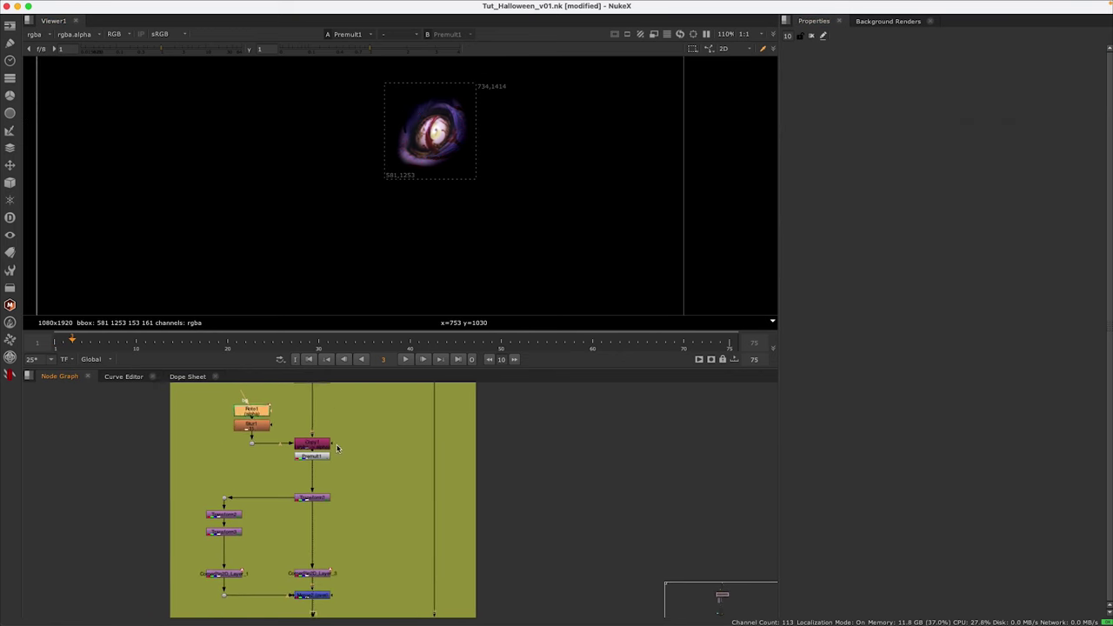
Step: Display the Merge1 composite with the glowing eye on the clown footage
{"action": "scroll", "coordinate": [313, 487], "scroll_direction": "down", "scroll_amount": 3}
{"action": "left_click", "coordinate": [306, 445]}
{"action": "scroll", "coordinate": [368, 417], "scroll_direction": "down", "scroll_amount": 3}
{"action": "left_click", "coordinate": [383, 493]}
{"action": "key", "text": "1"}
{"action": "scroll", "coordinate": [320, 477], "scroll_direction": "up", "scroll_amount": 3}
{"action": "scroll", "coordinate": [345, 507], "scroll_direction": "up", "scroll_amount": 1}
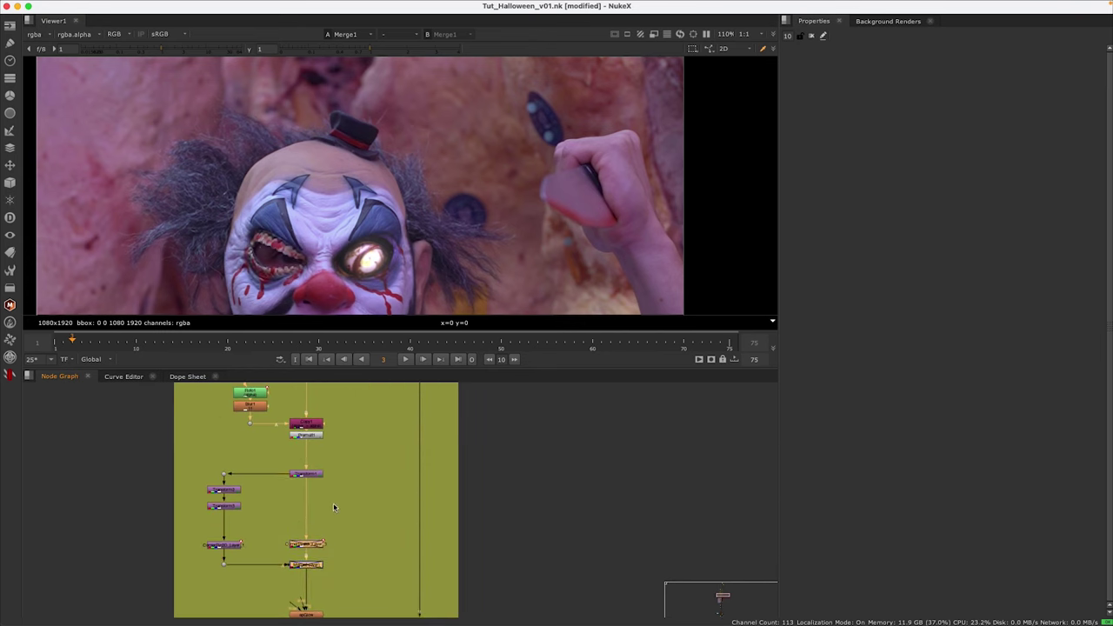
Step: Inspect Transform1's translate, rotate and scale values against the clown's mouth
{"action": "scroll", "coordinate": [343, 478], "scroll_direction": "down", "scroll_amount": 2}
{"action": "left_click", "coordinate": [305, 422]}
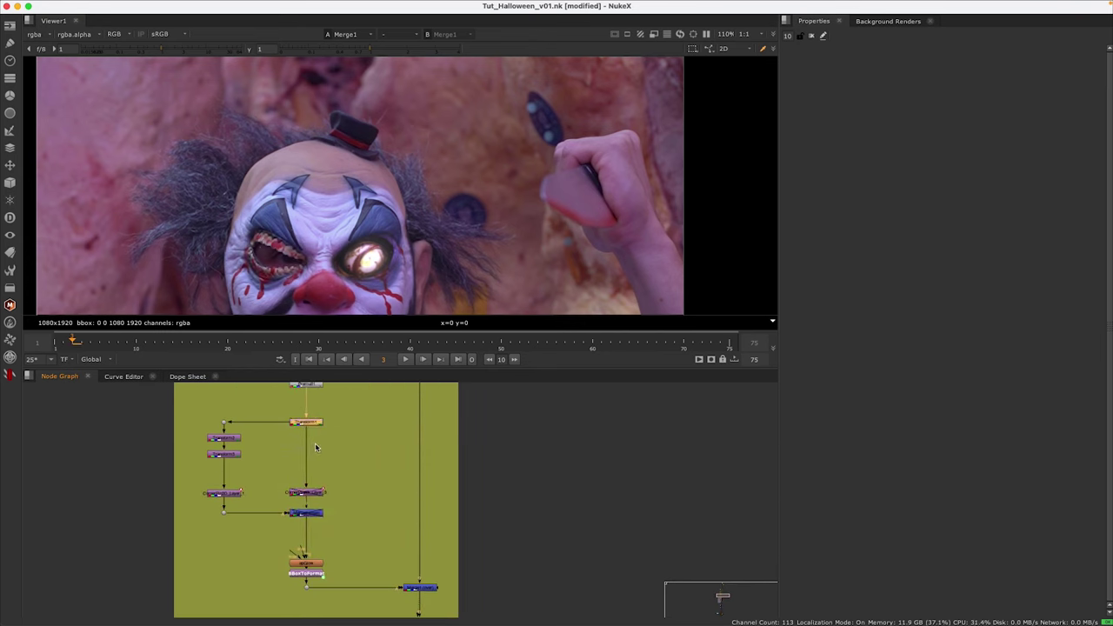
{"action": "double_click", "coordinate": [316, 423]}
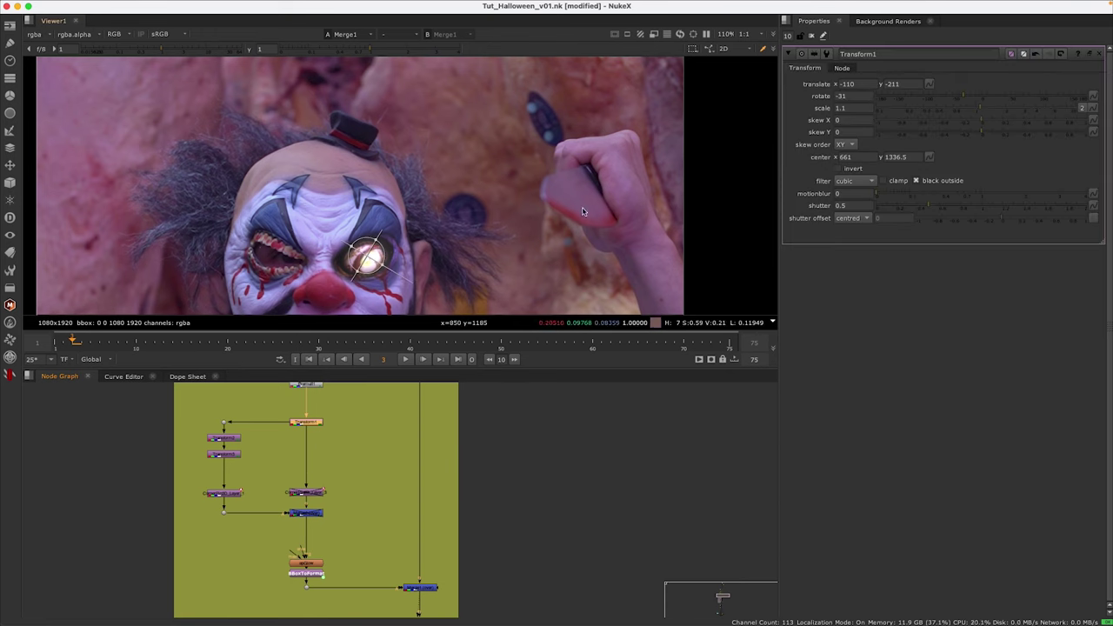
{"action": "left_click_drag", "start_coordinate": [773, 139], "coordinate": [764, 89]}
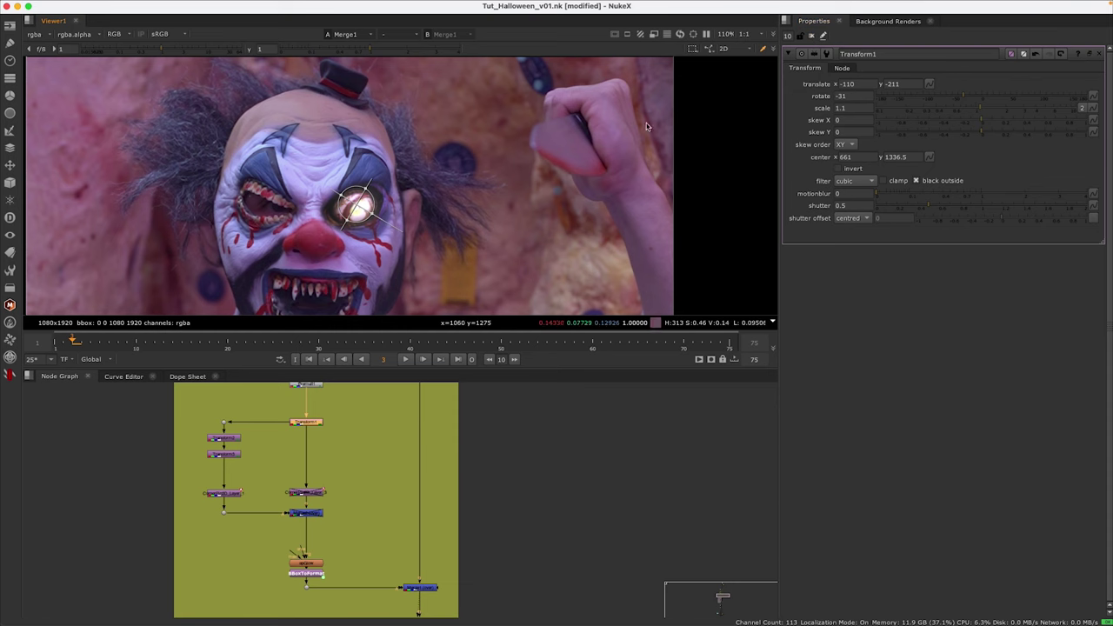
{"action": "left_click", "coordinate": [812, 39]}
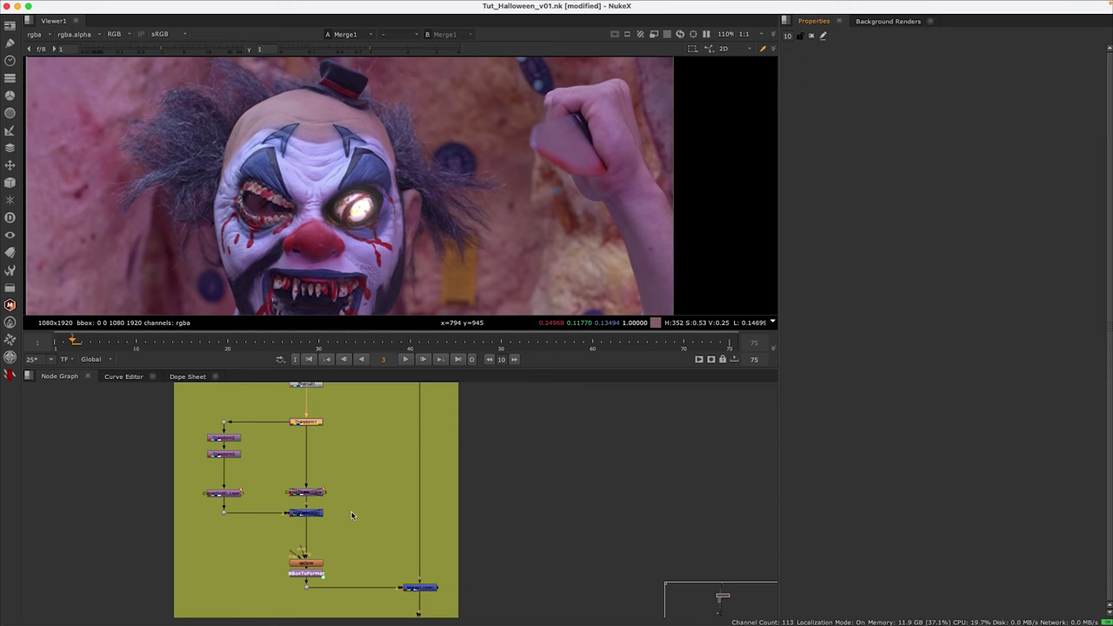
Step: View apGlow, then view BBoxToFormat's isolated eye on black with its settings open
{"action": "scroll", "coordinate": [314, 476], "scroll_direction": "down", "scroll_amount": 3}
{"action": "key", "text": "1"}
{"action": "left_click", "coordinate": [313, 526]}
{"action": "key", "text": "1"}
{"action": "double_click", "coordinate": [303, 525]}
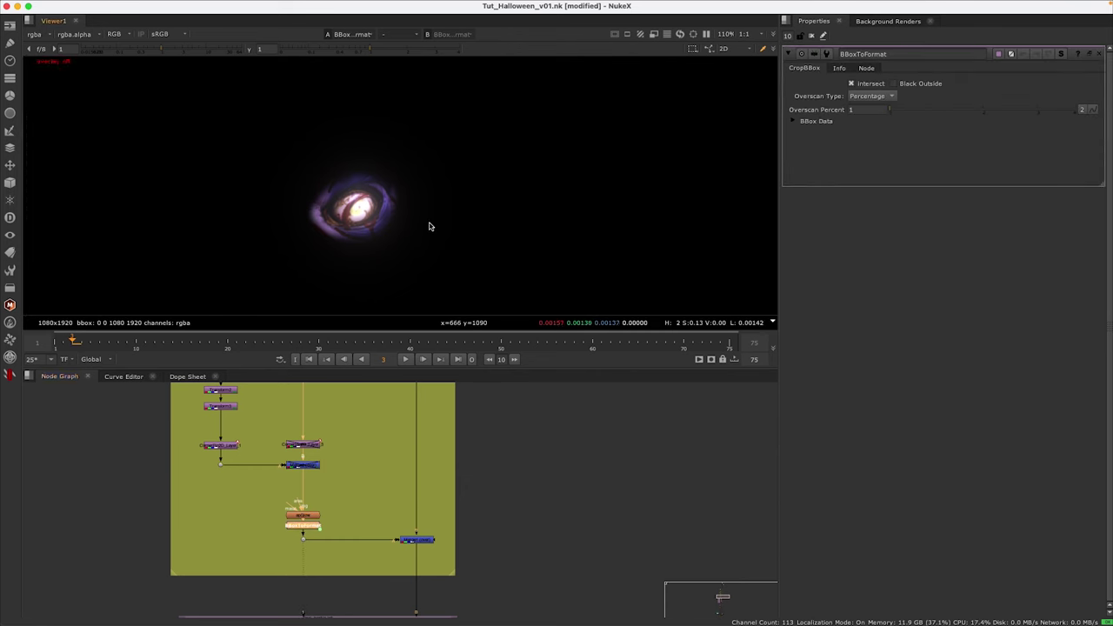
Step: Compare the corner-pinned eye, apGlow and BBoxToFormat outputs in the viewer
{"action": "scroll", "coordinate": [371, 277], "scroll_direction": "down", "scroll_amount": 3}
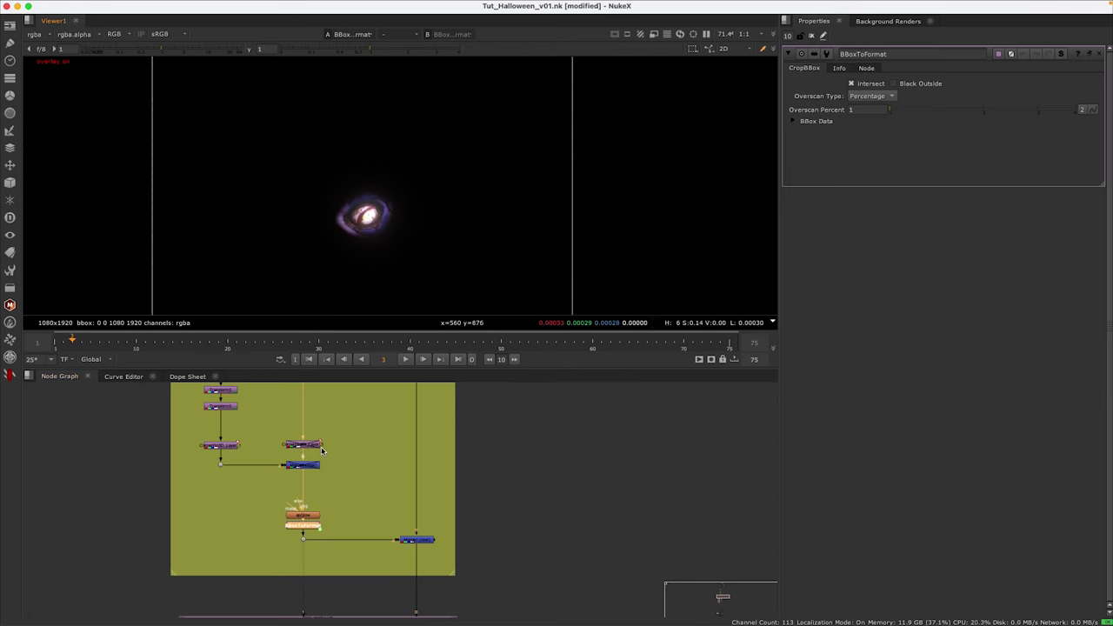
{"action": "scroll", "coordinate": [329, 474], "scroll_direction": "up", "scroll_amount": 5}
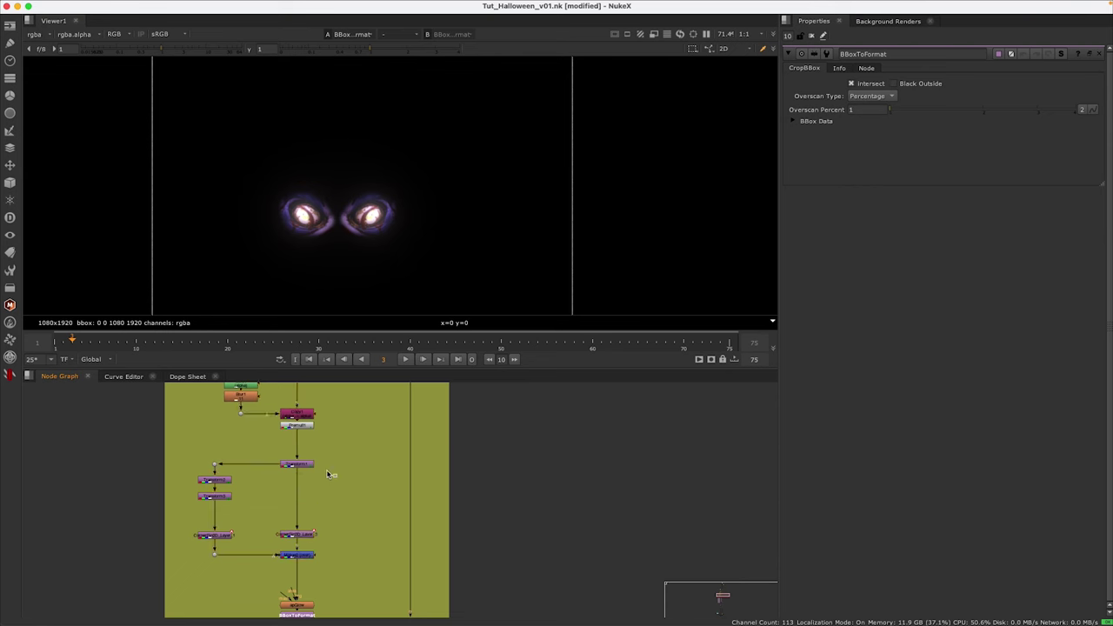
{"action": "key", "text": "1"}
{"action": "scroll", "coordinate": [314, 514], "scroll_direction": "down", "scroll_amount": 2}
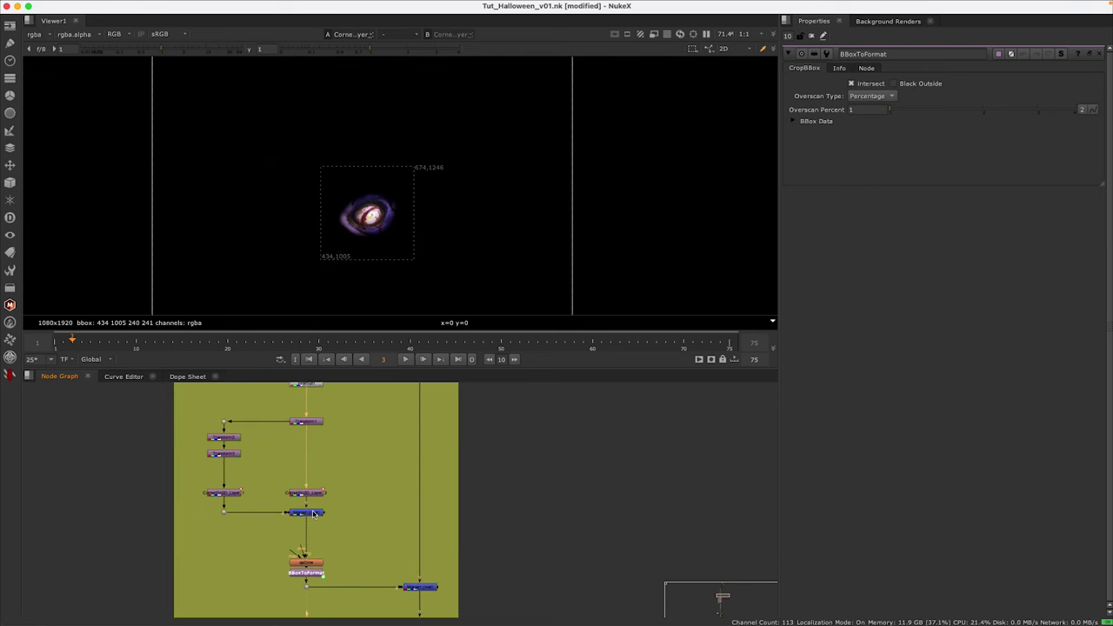
{"action": "key", "text": "1"}
{"action": "scroll", "coordinate": [314, 514], "scroll_direction": "down", "scroll_amount": 3}
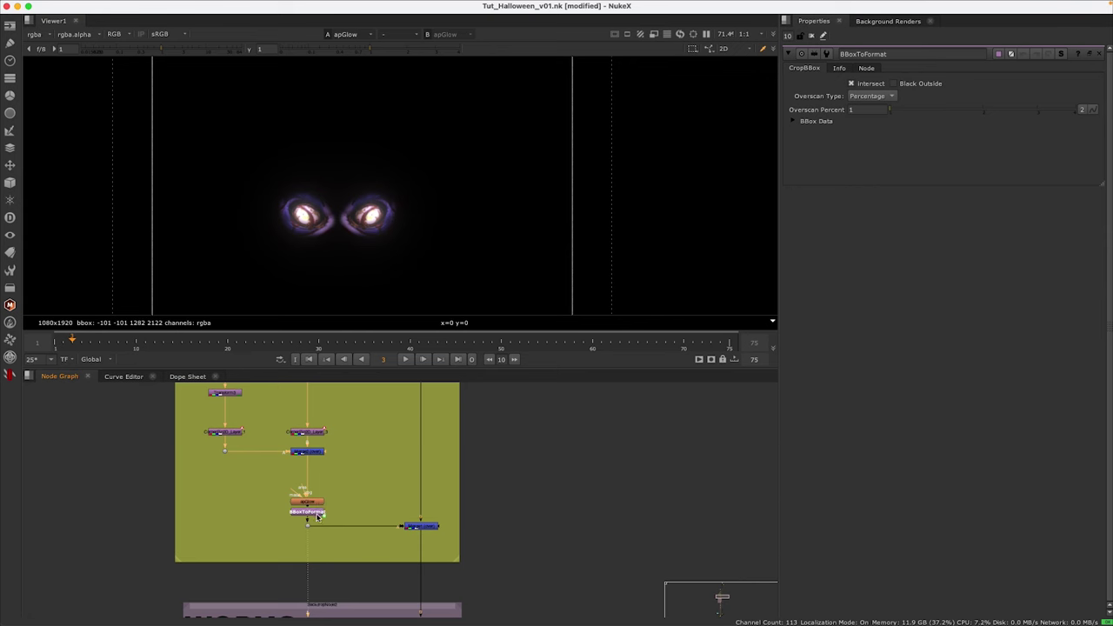
{"action": "key", "text": "1"}
Step: Deselect BBoxToFormat and marquee-select the Merge1 node
{"action": "scroll", "coordinate": [264, 494], "scroll_direction": "up", "scroll_amount": 3}
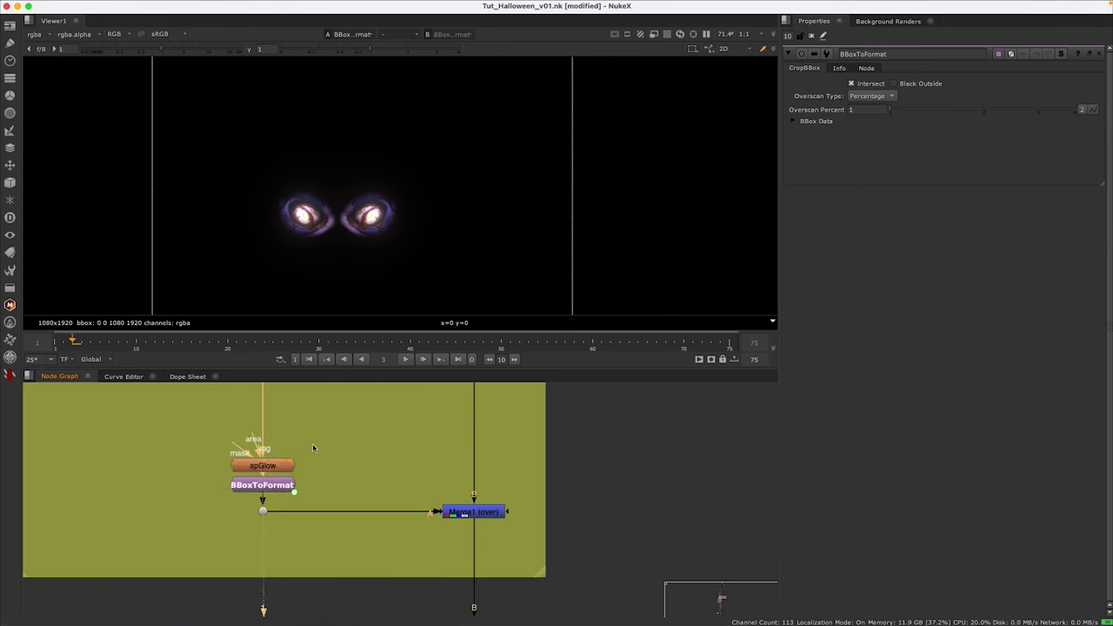
{"action": "left_click", "coordinate": [339, 456]}
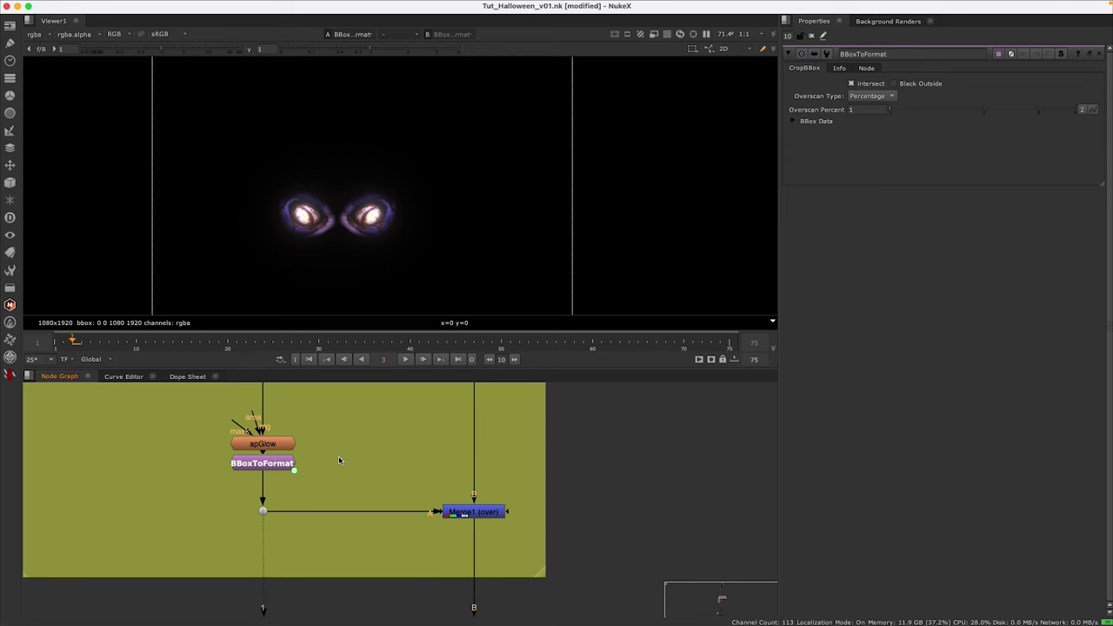
{"action": "scroll", "coordinate": [304, 491], "scroll_direction": "down", "scroll_amount": 2}
{"action": "scroll", "coordinate": [252, 154], "scroll_direction": "down", "scroll_amount": 3}
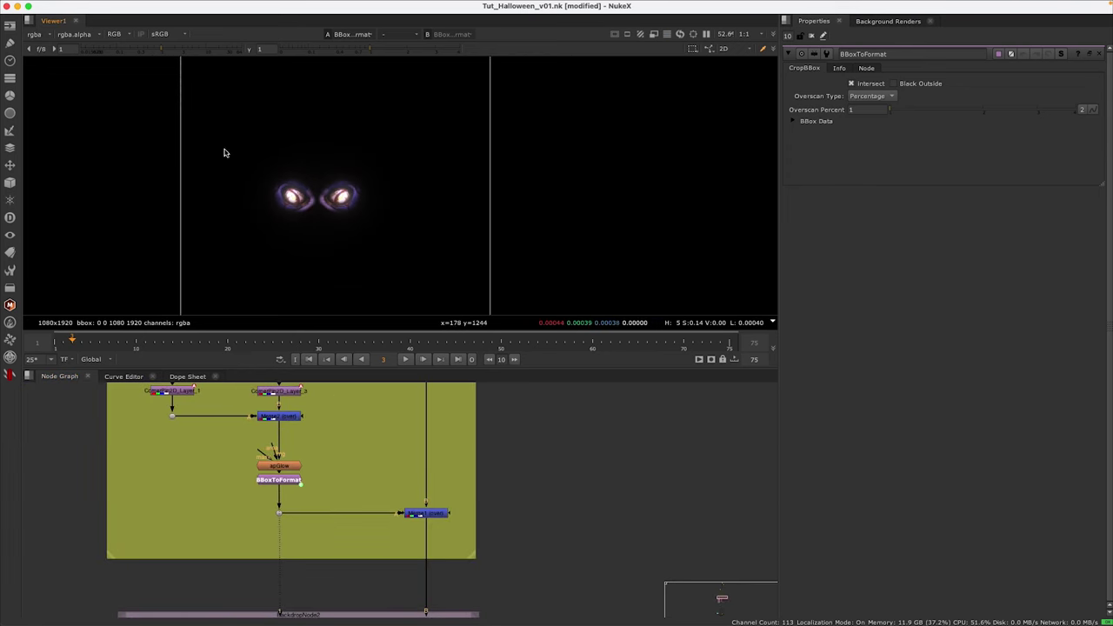
{"action": "left_click_drag", "start_coordinate": [478, 483], "coordinate": [369, 558]}
Step: View the Transform2 and Transform3 eye swirls, returning to the Merge1 composite
{"action": "key", "text": "1"}
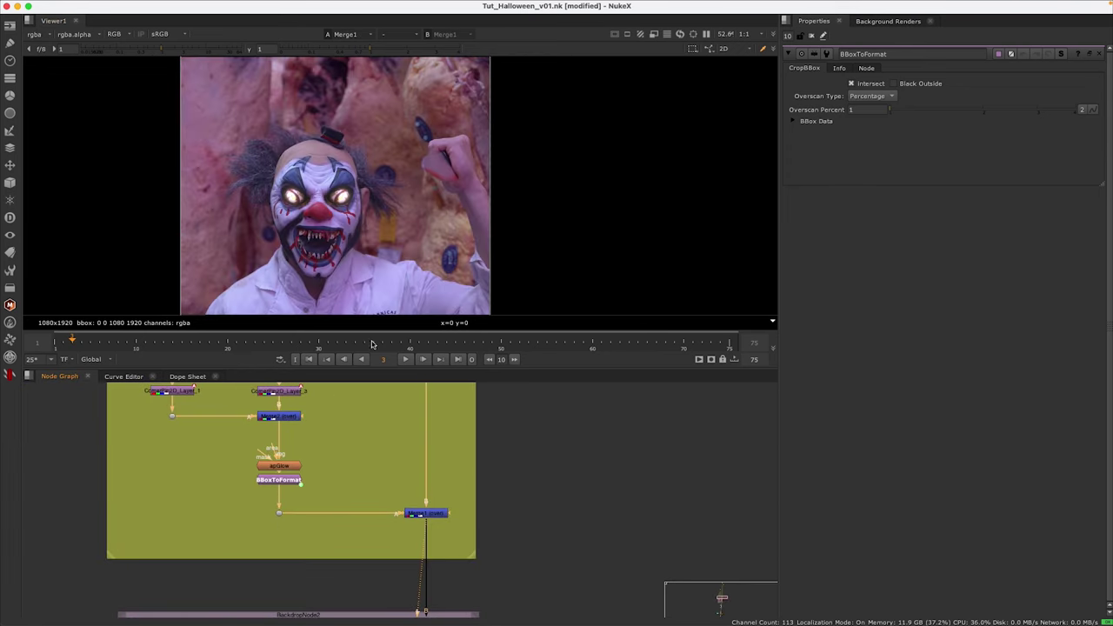
{"action": "scroll", "coordinate": [196, 446], "scroll_direction": "up", "scroll_amount": 3}
{"action": "left_click", "coordinate": [219, 427]}
{"action": "left_click", "coordinate": [198, 427]}
{"action": "key", "text": "1"}
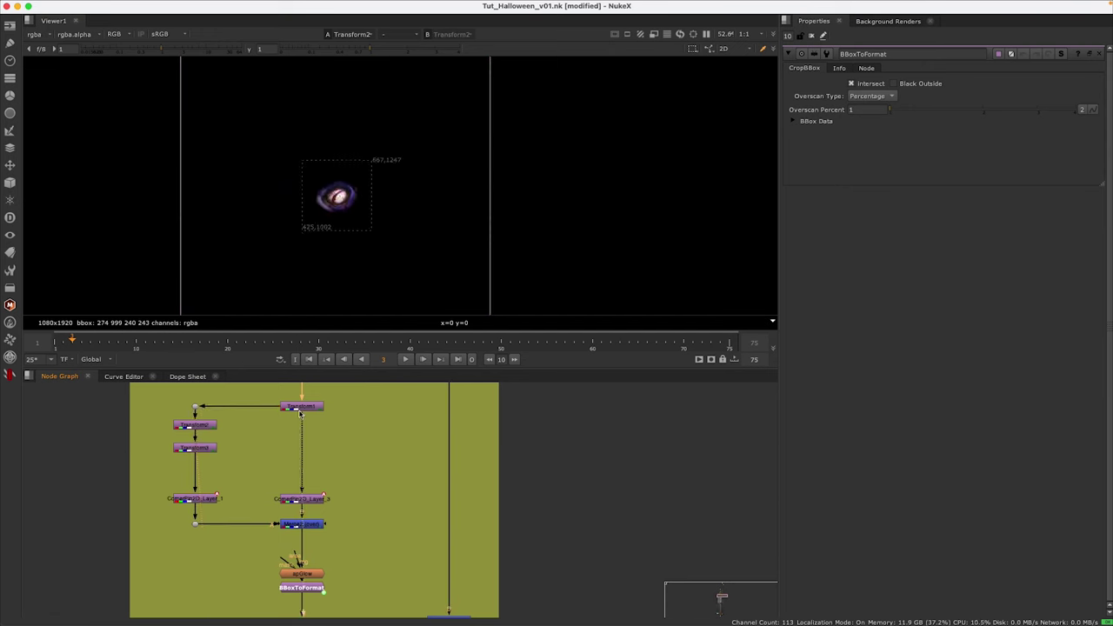
{"action": "left_click", "coordinate": [195, 448]}
{"action": "key", "text": "1"}
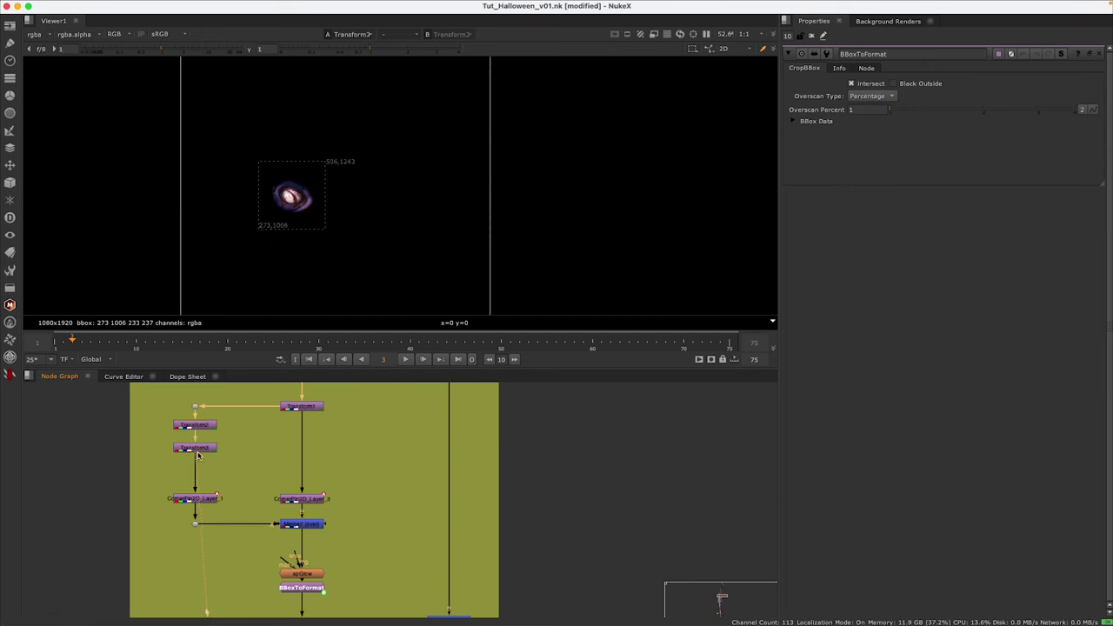
{"action": "left_click", "coordinate": [202, 502]}
{"action": "scroll", "coordinate": [353, 549], "scroll_direction": "down", "scroll_amount": 2}
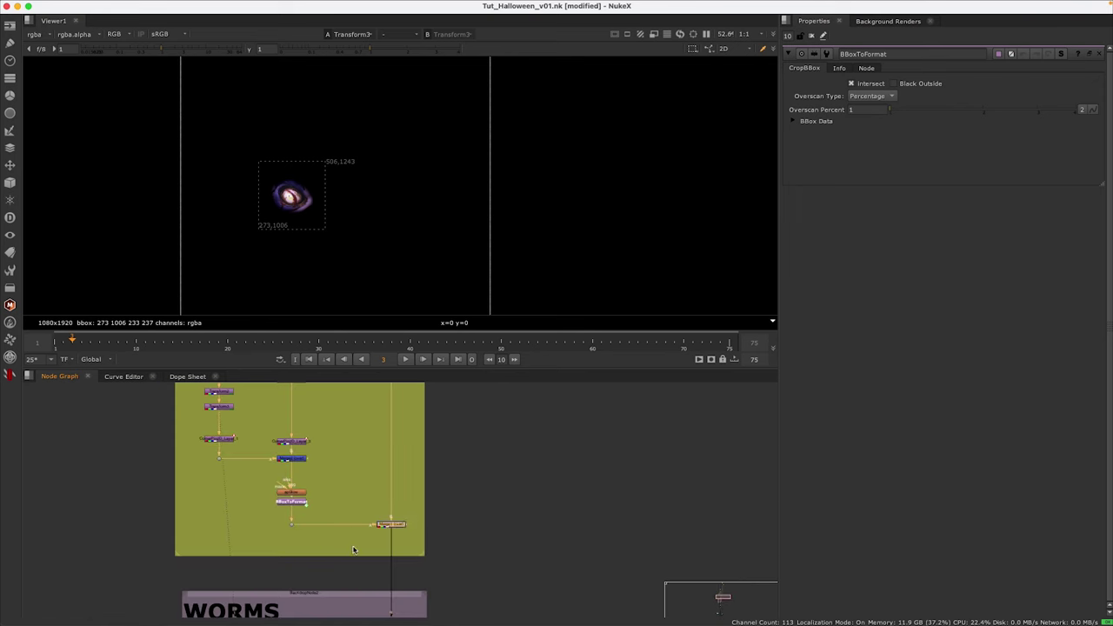
{"action": "key", "text": "1"}
Step: Select the CornerPin2D layers and nodes around Merge2 and apGlow, then navigate toward Mocha Pro1
{"action": "scroll", "coordinate": [264, 459], "scroll_direction": "up", "scroll_amount": 4}
{"action": "left_click_drag", "start_coordinate": [231, 439], "coordinate": [231, 513]}
{"action": "left_click", "coordinate": [174, 493]}
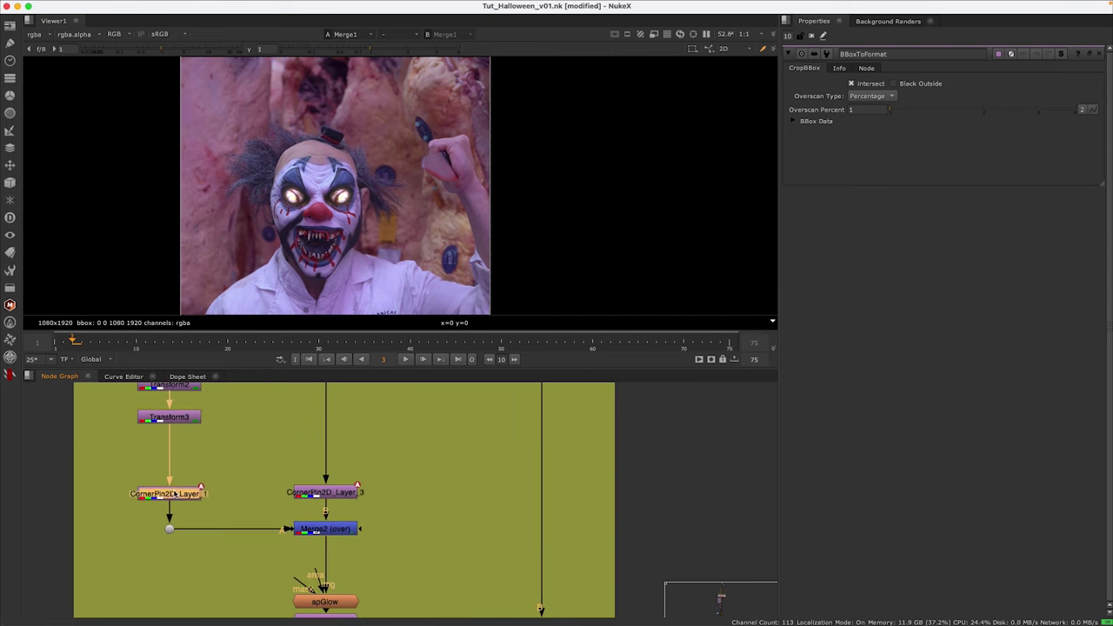
{"action": "left_click", "coordinate": [325, 492], "text": "shift"}
{"action": "left_click_drag", "start_coordinate": [229, 393], "coordinate": [216, 454]}
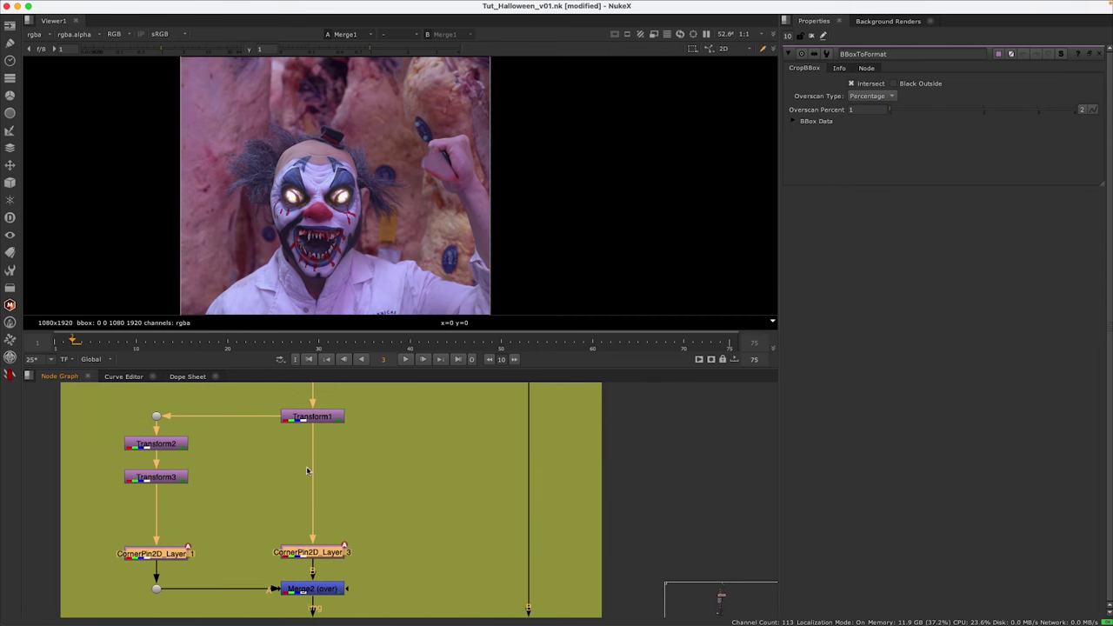
{"action": "scroll", "coordinate": [261, 476], "scroll_direction": "down", "scroll_amount": 4}
{"action": "left_click", "coordinate": [198, 473]}
{"action": "scroll", "coordinate": [363, 497], "scroll_direction": "down", "scroll_amount": 2}
{"action": "left_click_drag", "start_coordinate": [224, 521], "coordinate": [376, 473]}
{"action": "scroll", "coordinate": [365, 487], "scroll_direction": "up", "scroll_amount": 3}
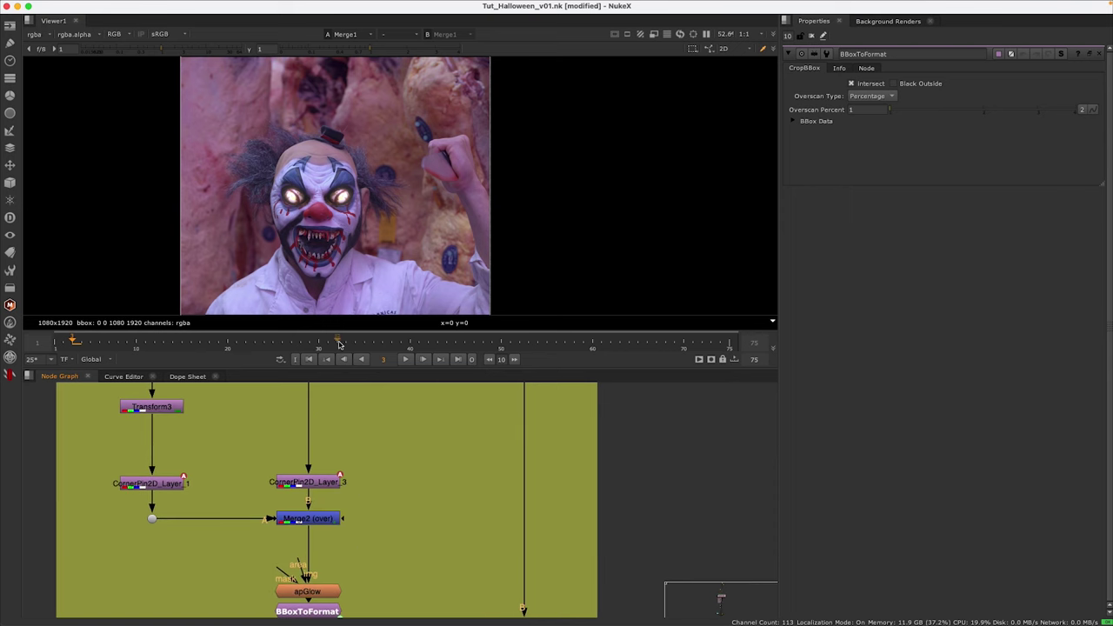
{"action": "scroll", "coordinate": [408, 503], "scroll_direction": "down", "scroll_amount": 2}
{"action": "scroll", "coordinate": [408, 503], "scroll_direction": "down", "scroll_amount": 2}
{"action": "scroll", "coordinate": [408, 503], "scroll_direction": "down", "scroll_amount": 2}
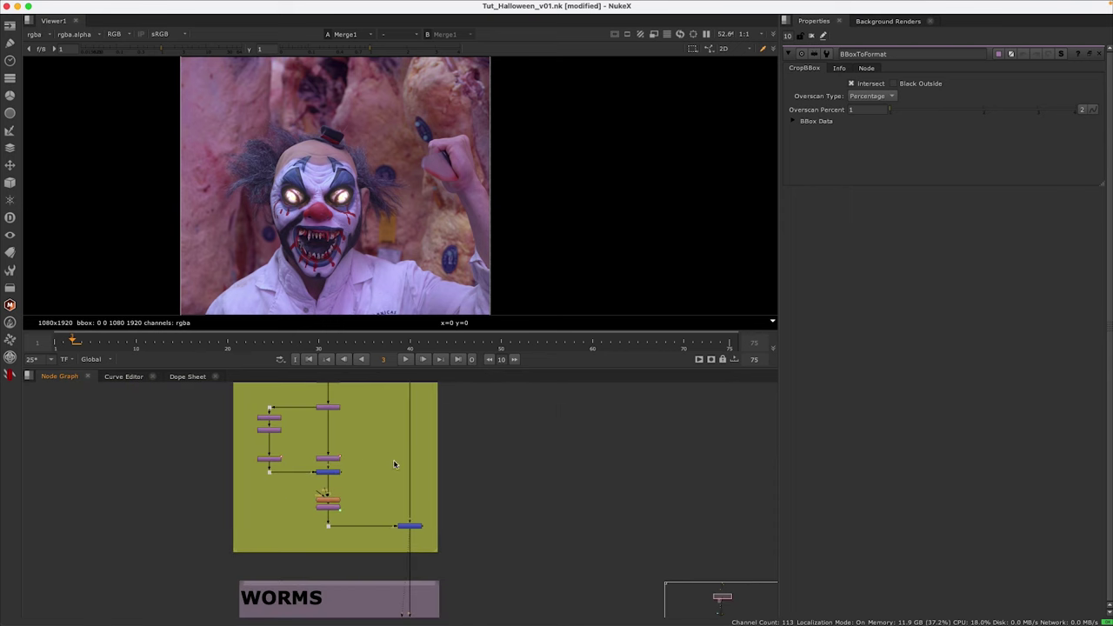
{"action": "scroll", "coordinate": [390, 497], "scroll_direction": "down", "scroll_amount": 3}
{"action": "scroll", "coordinate": [383, 434], "scroll_direction": "up", "scroll_amount": 3}
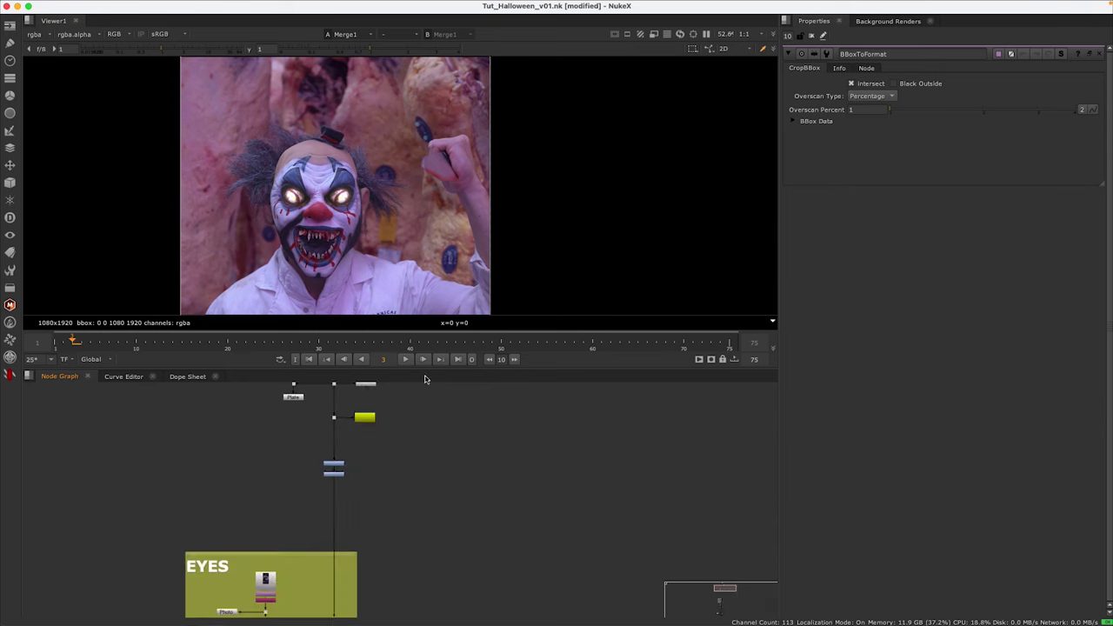
{"action": "scroll", "coordinate": [387, 424], "scroll_direction": "up", "scroll_amount": 3}
Step: Save the script, open and view Mocha Pro1, and launch the Mocha UI
{"action": "key", "text": "ctrl+s"}
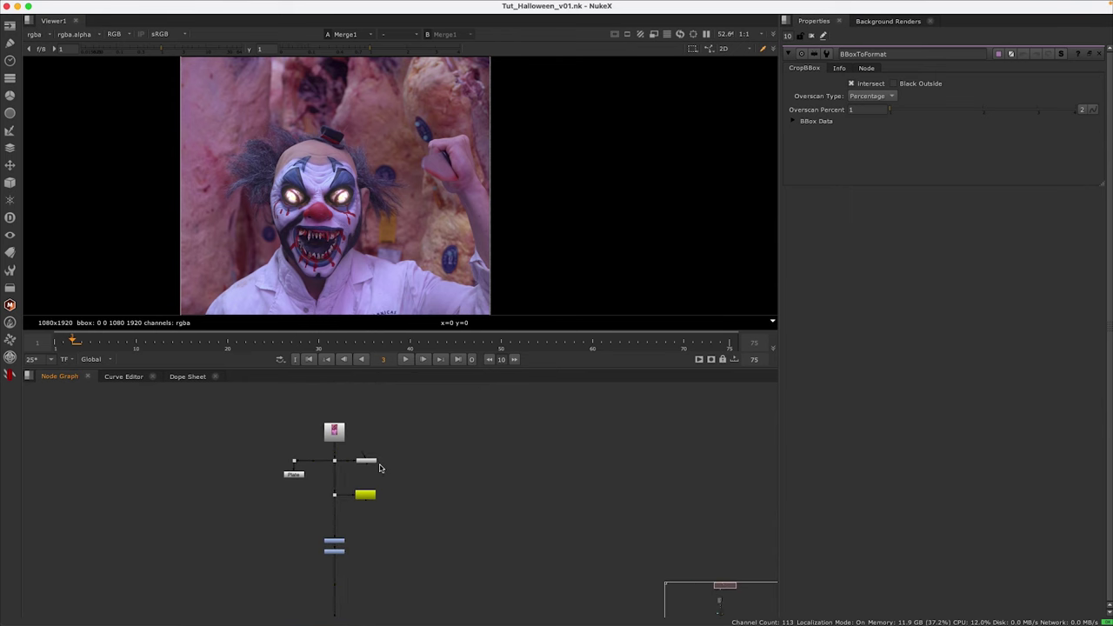
{"action": "scroll", "coordinate": [398, 476], "scroll_direction": "up", "scroll_amount": 3}
{"action": "double_click", "coordinate": [360, 455]}
{"action": "key", "text": "1"}
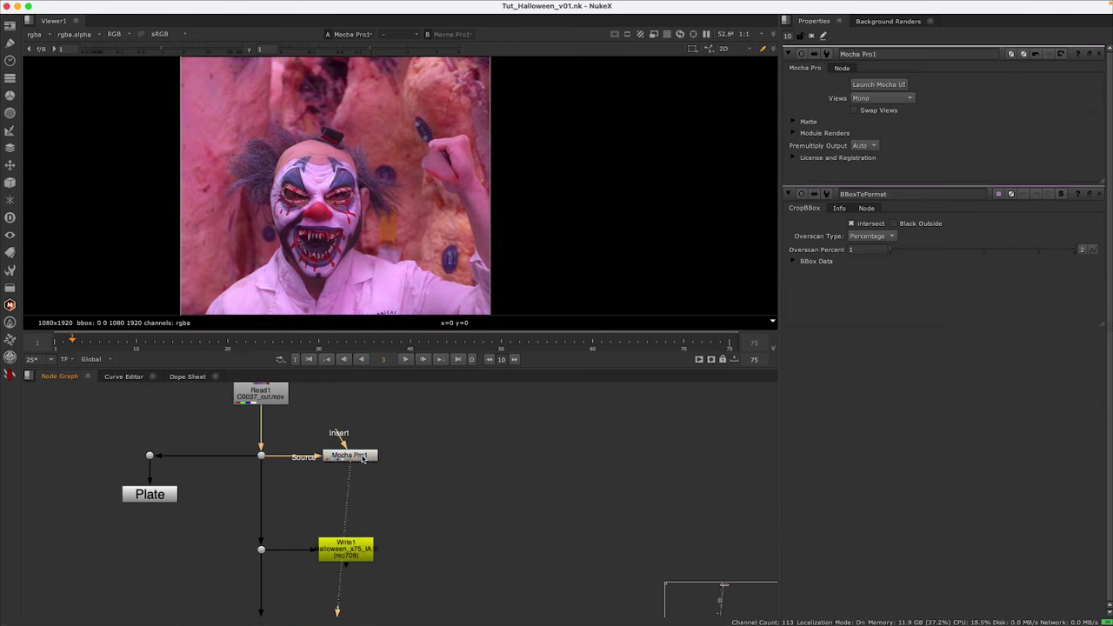
{"action": "left_click", "coordinate": [1098, 57], "text": "ctrl"}
{"action": "left_click", "coordinate": [879, 84]}
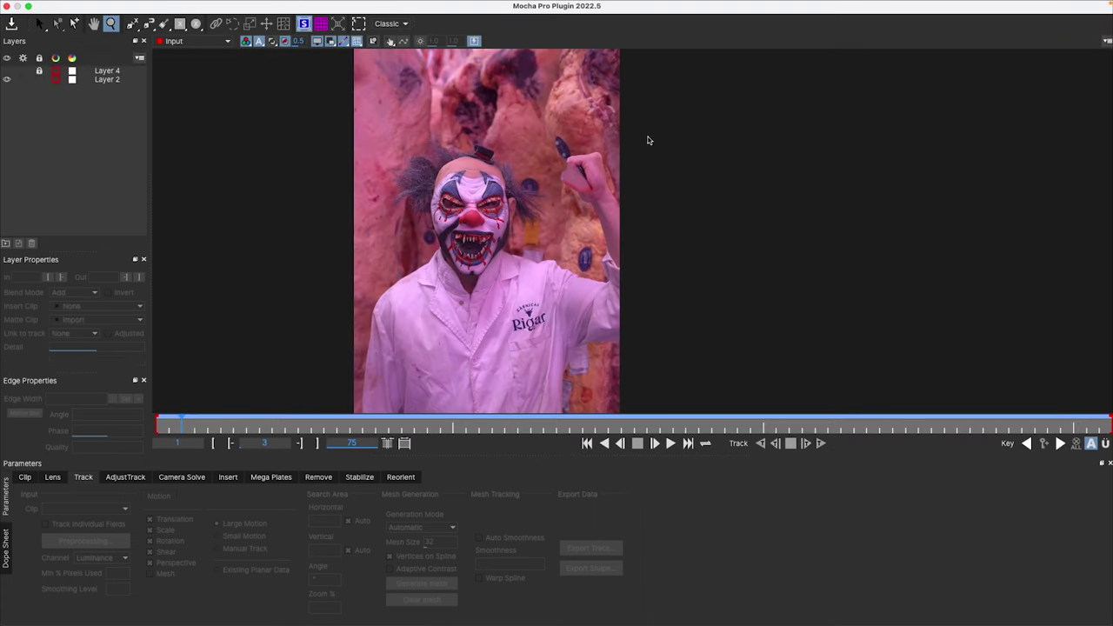
Step: Rename Layer 2 to 'eyes'
{"action": "left_click", "coordinate": [113, 80]}
{"action": "double_click", "coordinate": [119, 80]}
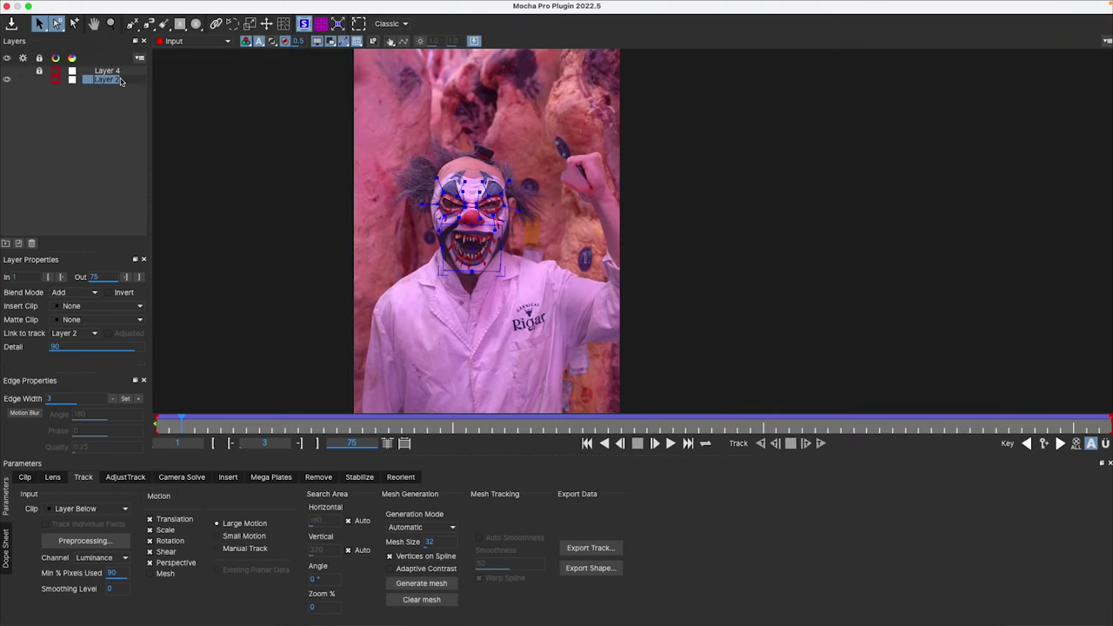
{"action": "type", "text": "eyes"}
{"action": "key", "text": "Return"}
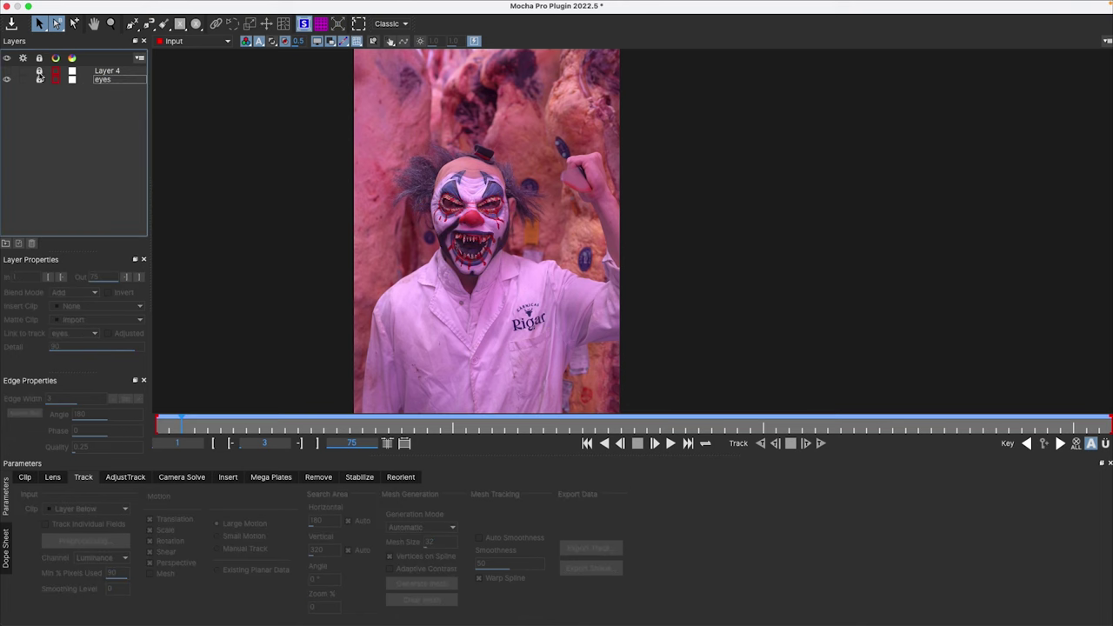
Step: Rename Layer 4 to 'worms'
{"action": "left_click", "coordinate": [113, 73]}
{"action": "left_click", "coordinate": [6, 73]}
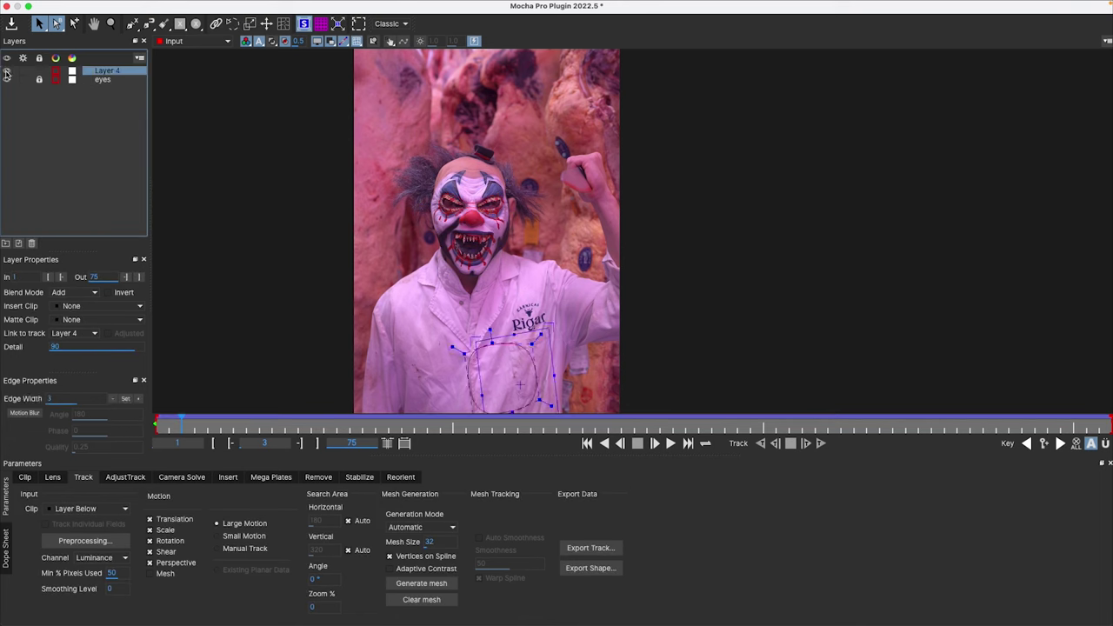
{"action": "double_click", "coordinate": [120, 70]}
{"action": "type", "text": "worms"}
{"action": "key", "text": "Return"}
Step: Lock and hide the worms layer, then hide the eyes layer
{"action": "left_click", "coordinate": [38, 70]}
{"action": "left_click", "coordinate": [6, 71]}
{"action": "left_click", "coordinate": [126, 80]}
{"action": "left_click_drag", "start_coordinate": [273, 120], "coordinate": [220, 190]}
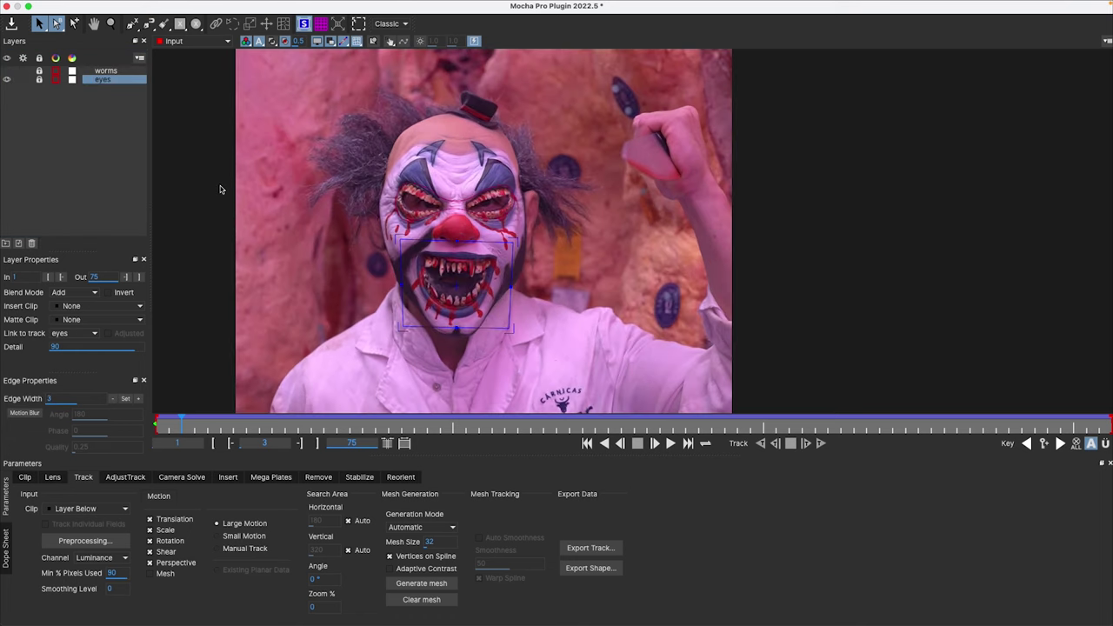
{"action": "left_click", "coordinate": [7, 81]}
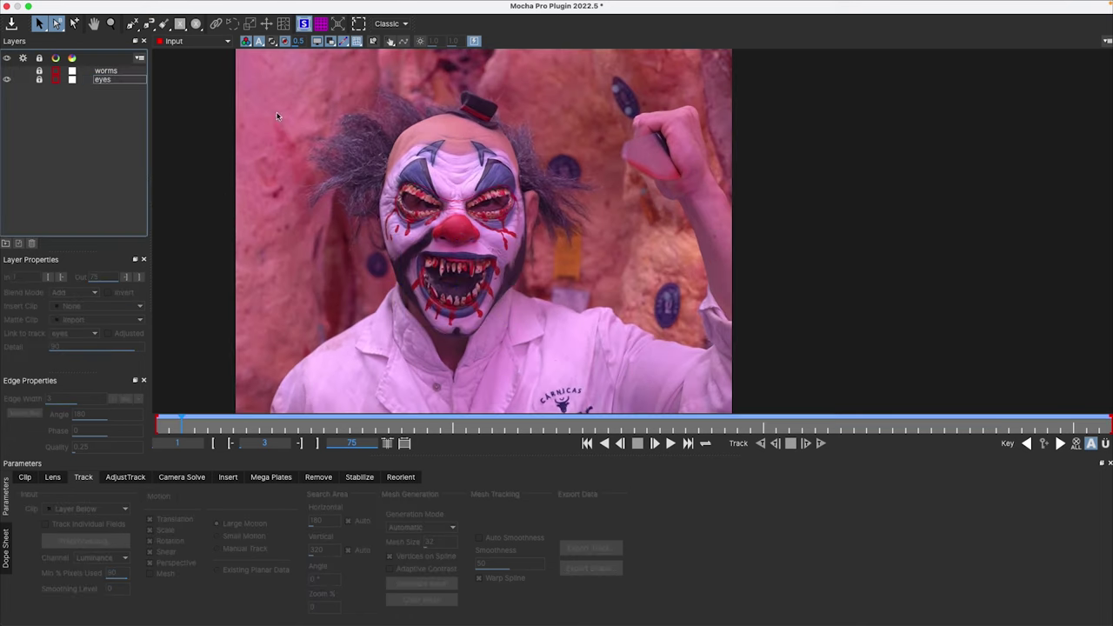
Step: Start a new X-Spline shape with points around the clown's left eye
{"action": "left_click", "coordinate": [132, 24]}
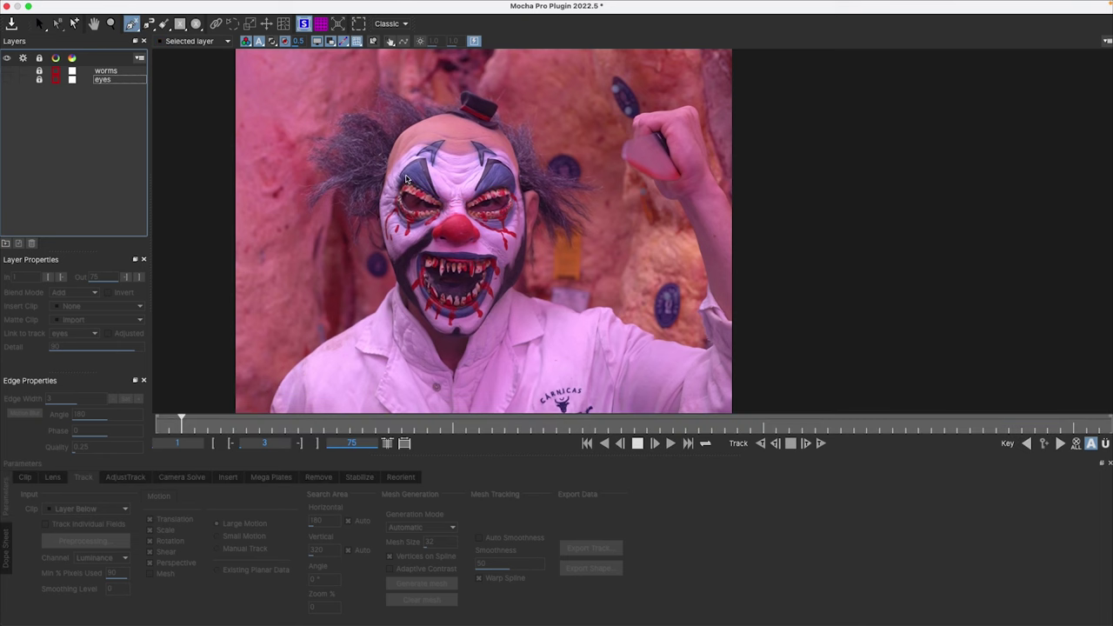
{"action": "left_click", "coordinate": [455, 183]}
{"action": "left_click", "coordinate": [405, 161]}
{"action": "left_click", "coordinate": [380, 188]}
{"action": "left_click", "coordinate": [388, 235]}
{"action": "left_click", "coordinate": [421, 228]}
Step: Extend the spline around the right eye, close it, and track forward with Perspective motion
{"action": "left_click", "coordinate": [478, 240]}
{"action": "left_click", "coordinate": [523, 233]}
{"action": "left_click", "coordinate": [530, 200]}
{"action": "left_click", "coordinate": [535, 183]}
{"action": "left_click", "coordinate": [507, 162]}
{"action": "left_click", "coordinate": [464, 178]}
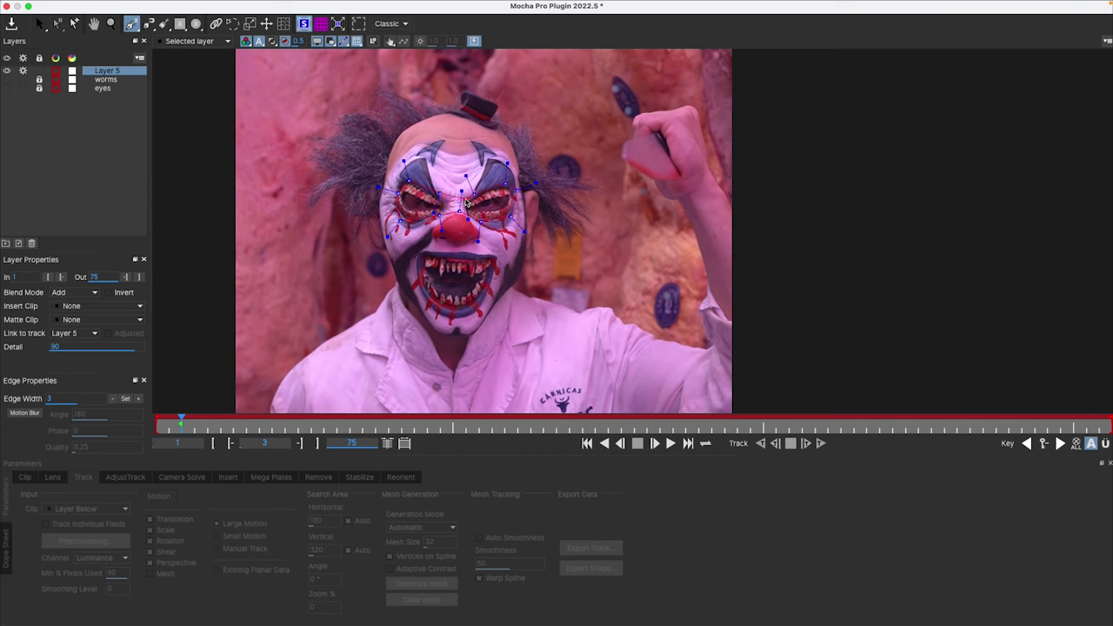
{"action": "right_click", "coordinate": [443, 201]}
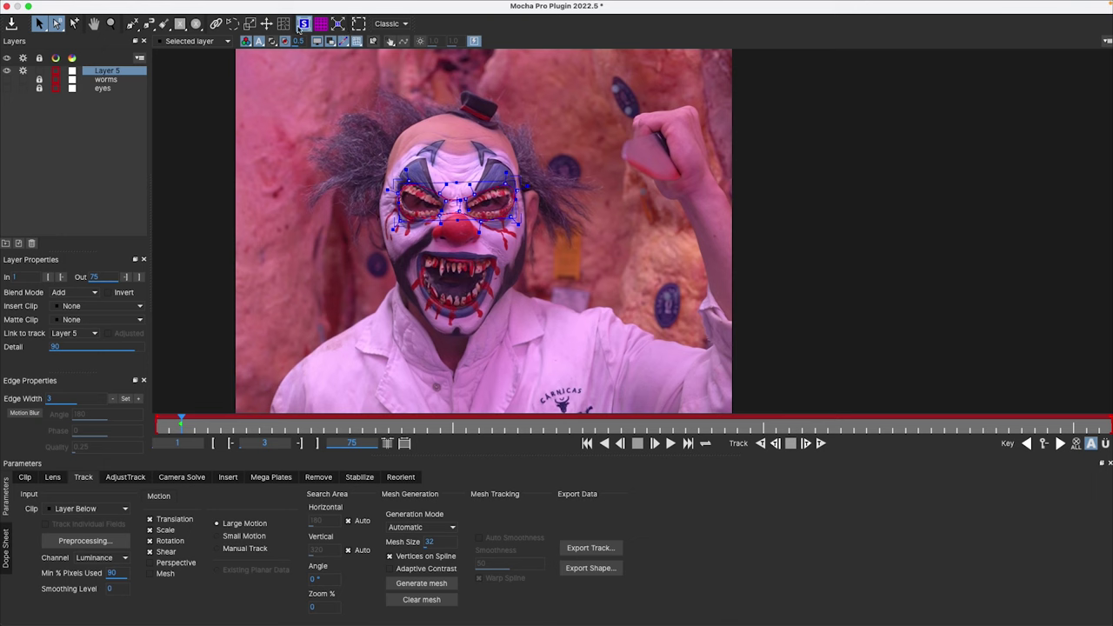
{"action": "left_click", "coordinate": [174, 563]}
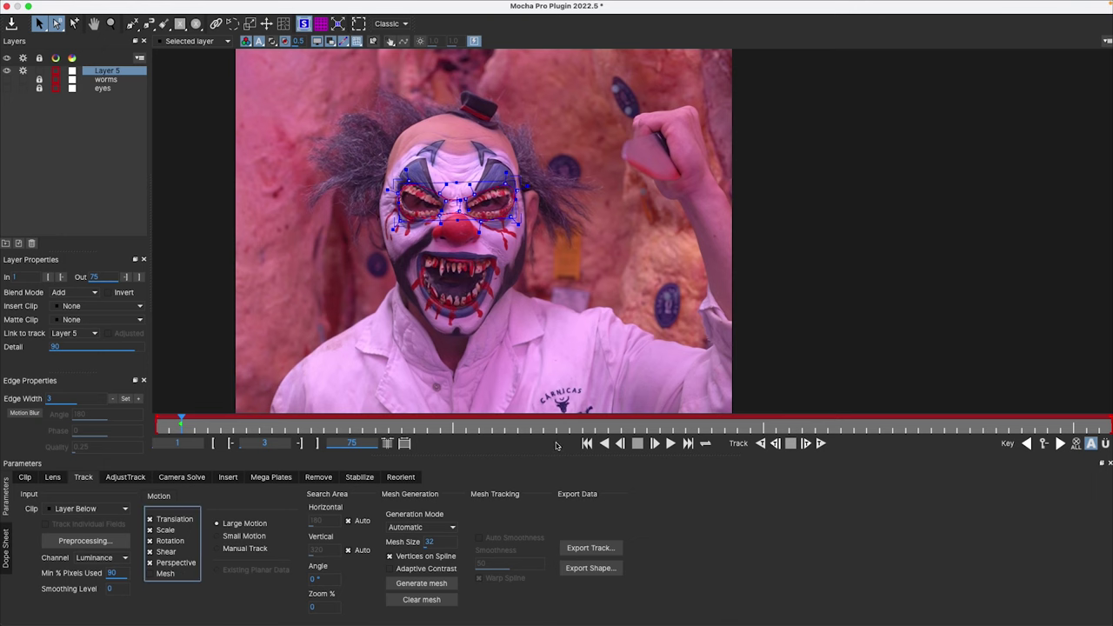
{"action": "left_click", "coordinate": [821, 443]}
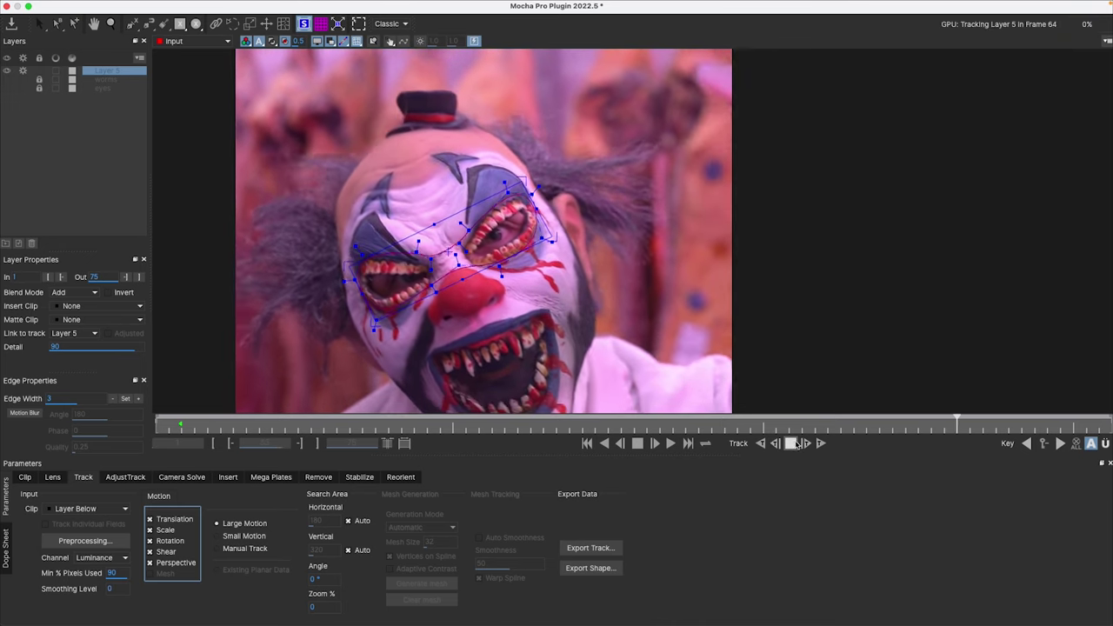
Step: Stop the track, then track forward from frame 64 to the end and backward to frame 1
{"action": "left_click", "coordinate": [791, 443]}
{"action": "left_click", "coordinate": [427, 425]}
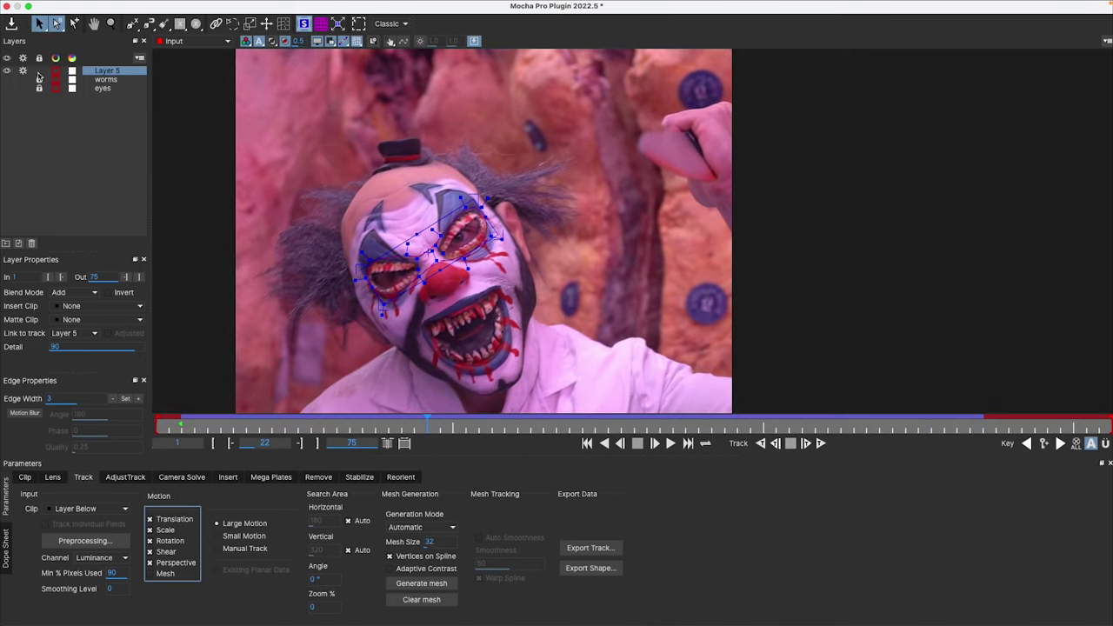
{"action": "left_click", "coordinate": [976, 425]}
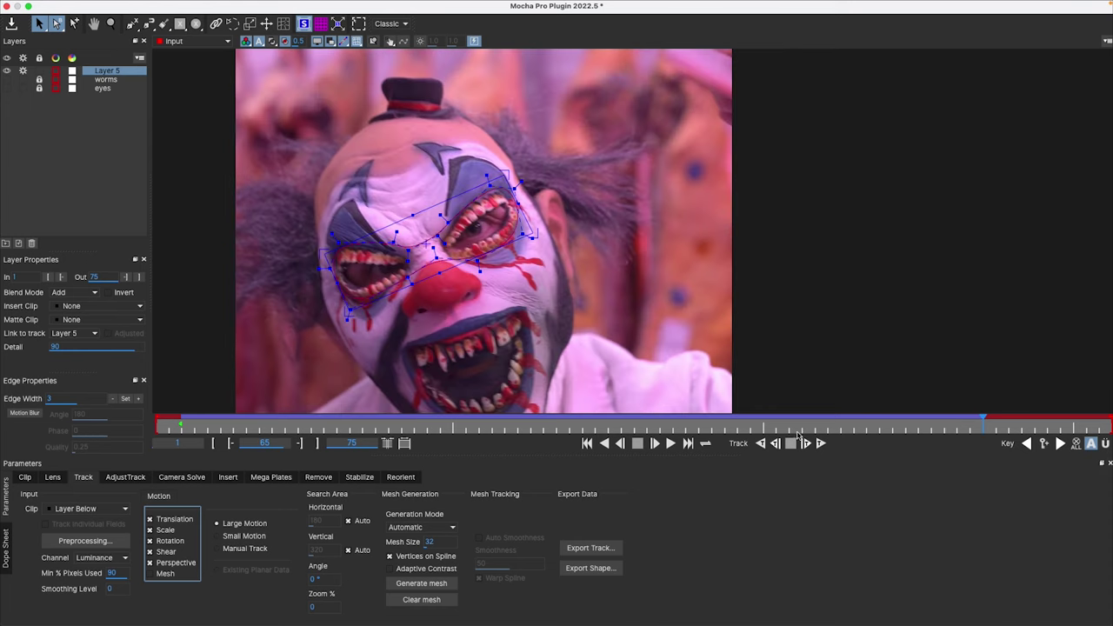
{"action": "left_click", "coordinate": [821, 443]}
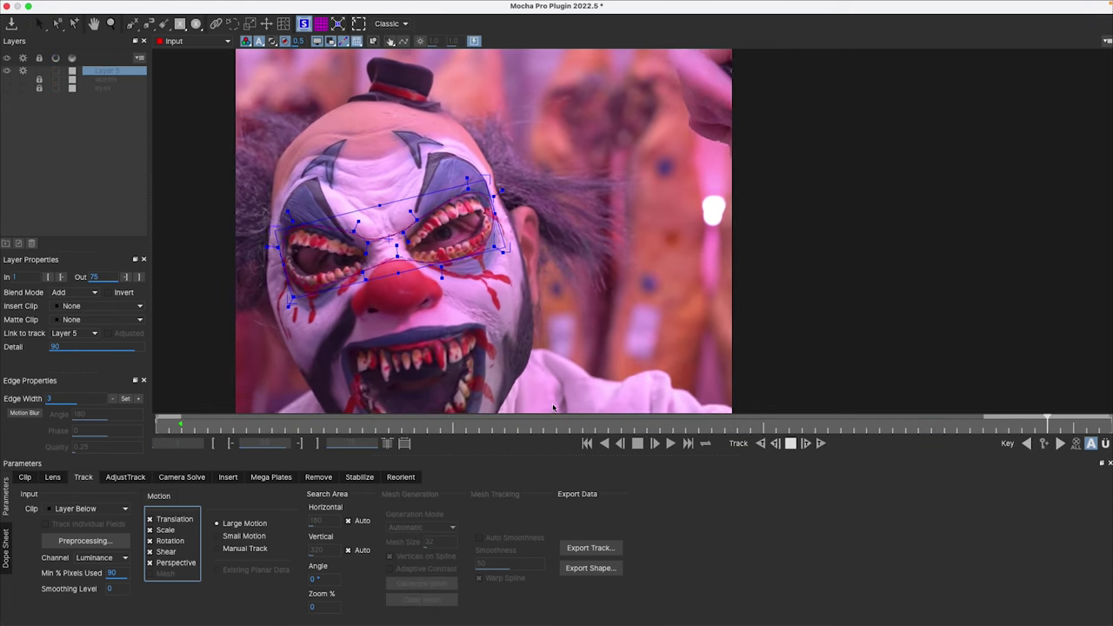
{"action": "left_click", "coordinate": [181, 426]}
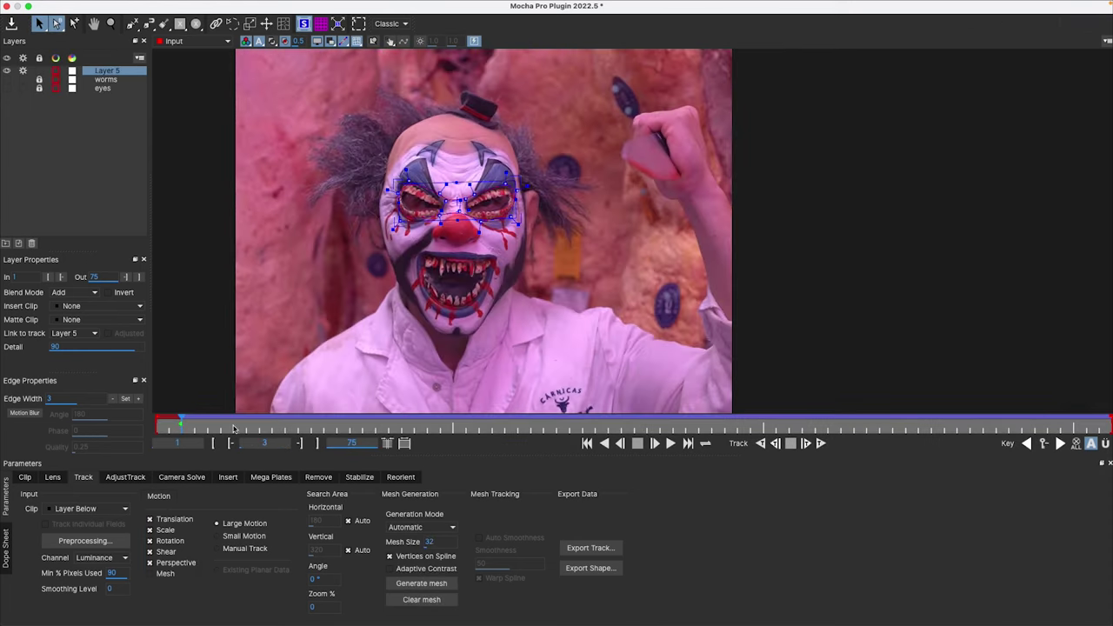
{"action": "left_click", "coordinate": [760, 444]}
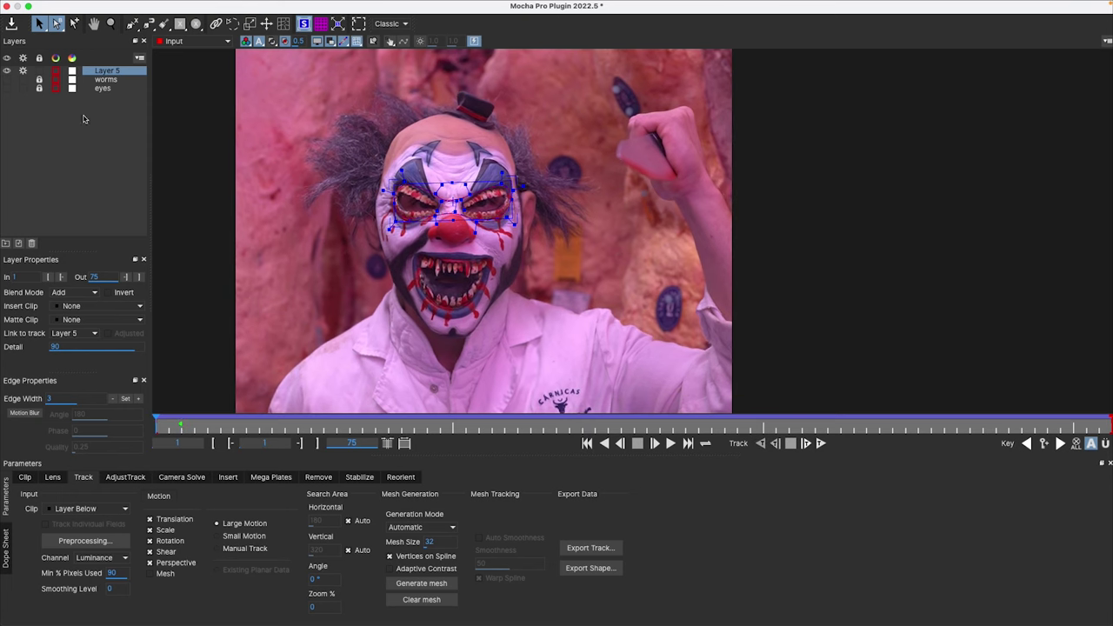
Step: Rename Layer 5 to 'eyes2'
{"action": "double_click", "coordinate": [111, 72]}
{"action": "type", "text": "eyes2"}
{"action": "key", "text": "Return"}
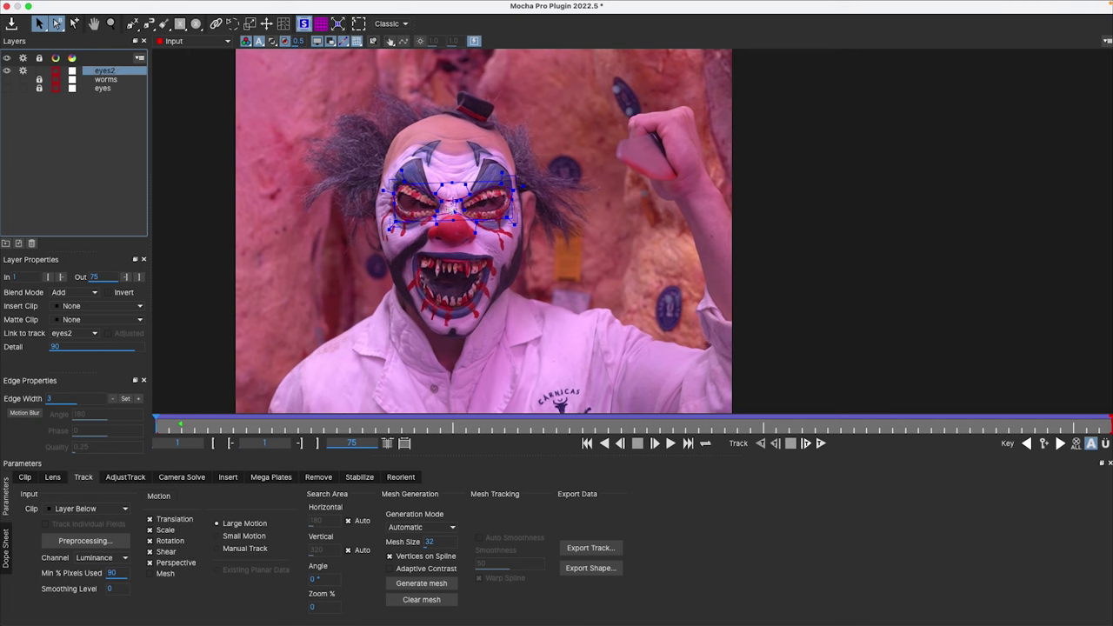
Step: Show the planar surface and stretch its top, bottom, left and right edges around both eyes
{"action": "left_click", "coordinate": [332, 42]}
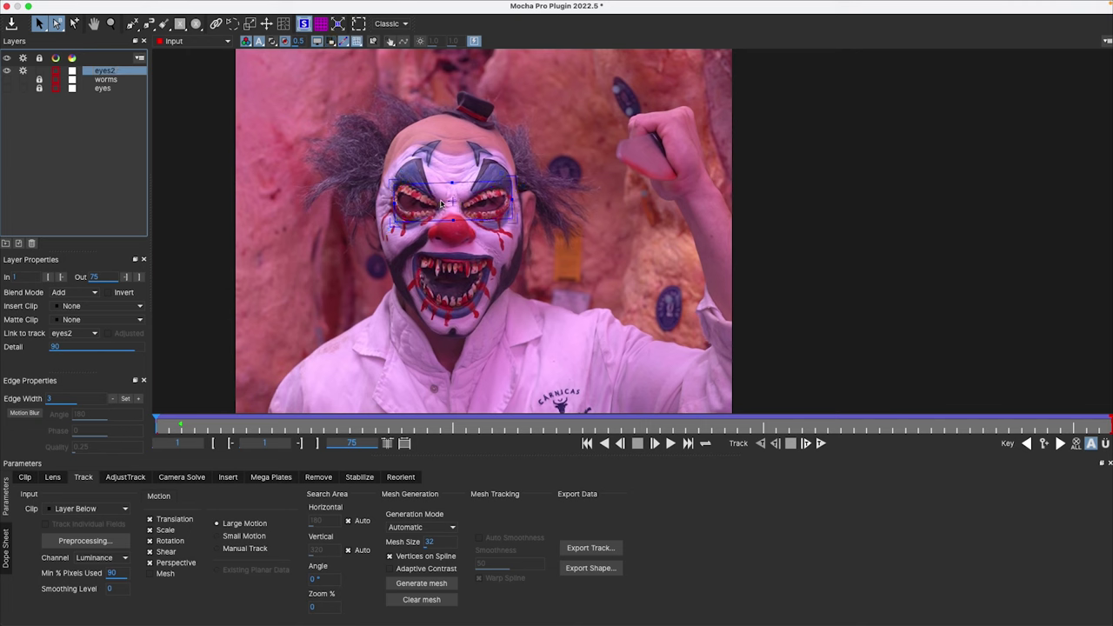
{"action": "left_click_drag", "start_coordinate": [441, 182], "coordinate": [440, 173]}
{"action": "left_click_drag", "start_coordinate": [469, 221], "coordinate": [469, 229]}
{"action": "left_click_drag", "start_coordinate": [395, 214], "coordinate": [383, 215]}
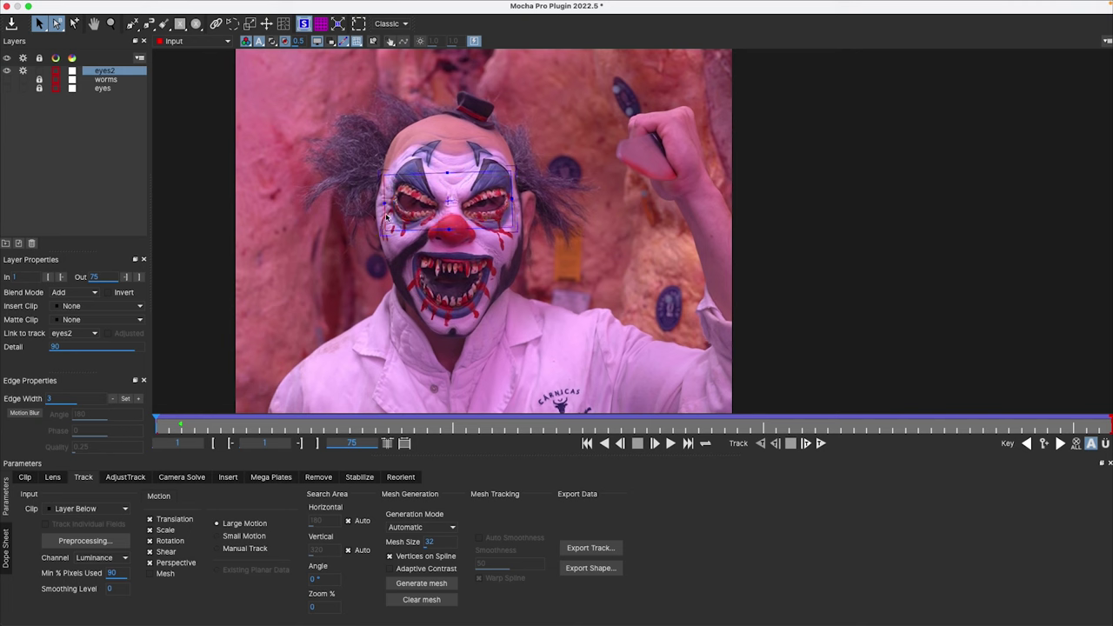
{"action": "mouse_move", "coordinate": [516, 201]}
{"action": "left_mouse_down"}
{"action": "mouse_move", "coordinate": [520, 214]}
{"action": "mouse_move", "coordinate": [494, 235]}
{"action": "left_mouse_up"}
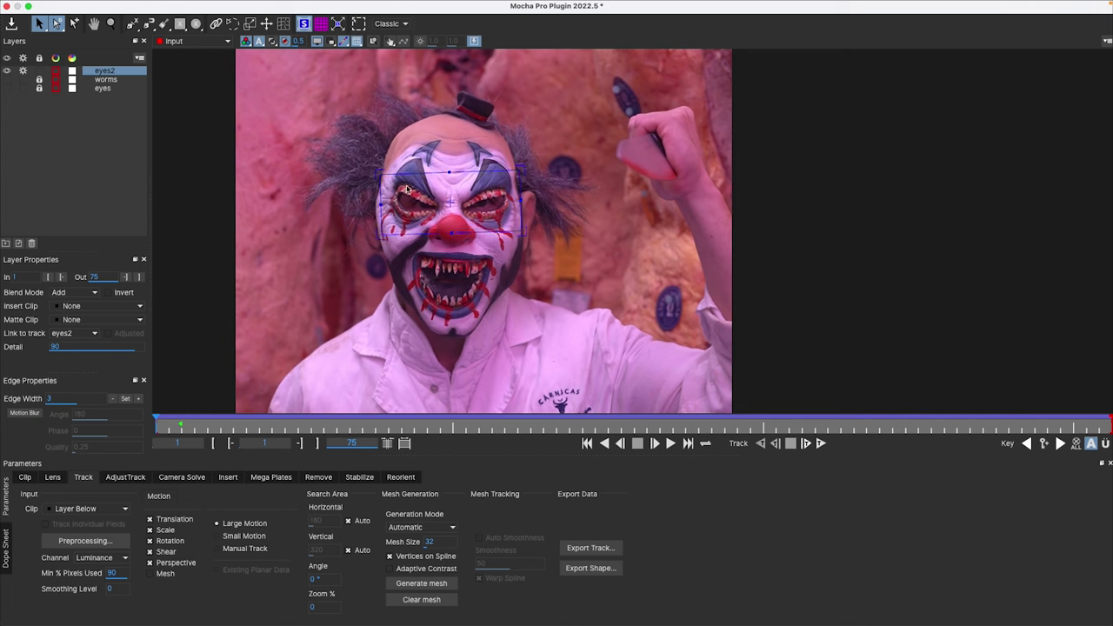
{"action": "left_click_drag", "start_coordinate": [417, 176], "coordinate": [418, 169]}
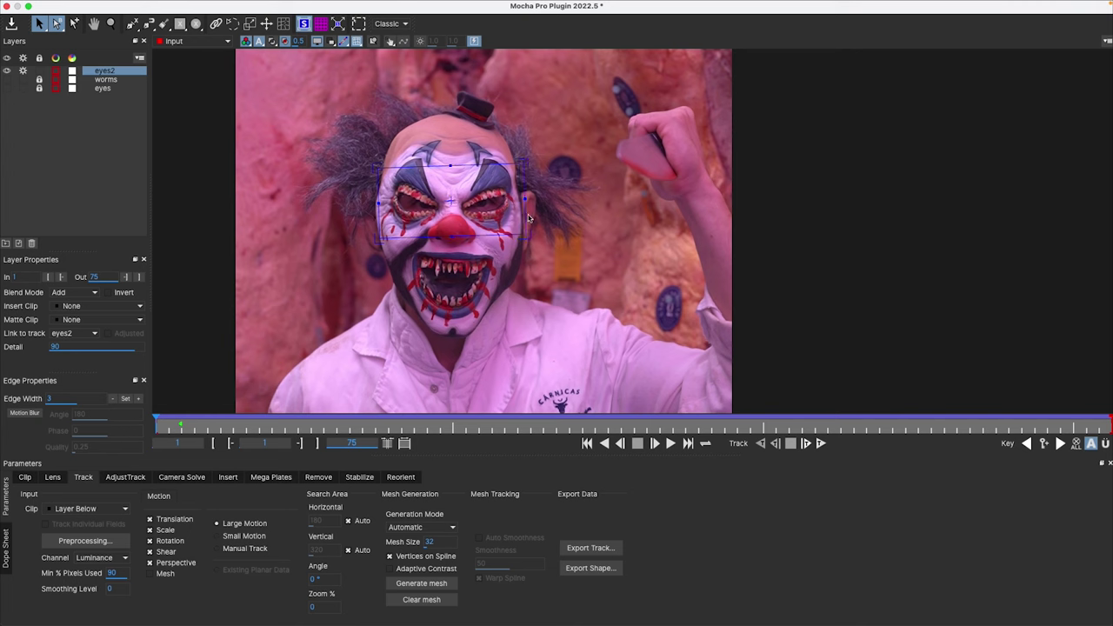
Step: Copy the eyes2 track to the clipboard as Nuke Corner Pin data and save the Mocha project
{"action": "left_click", "coordinate": [580, 548]}
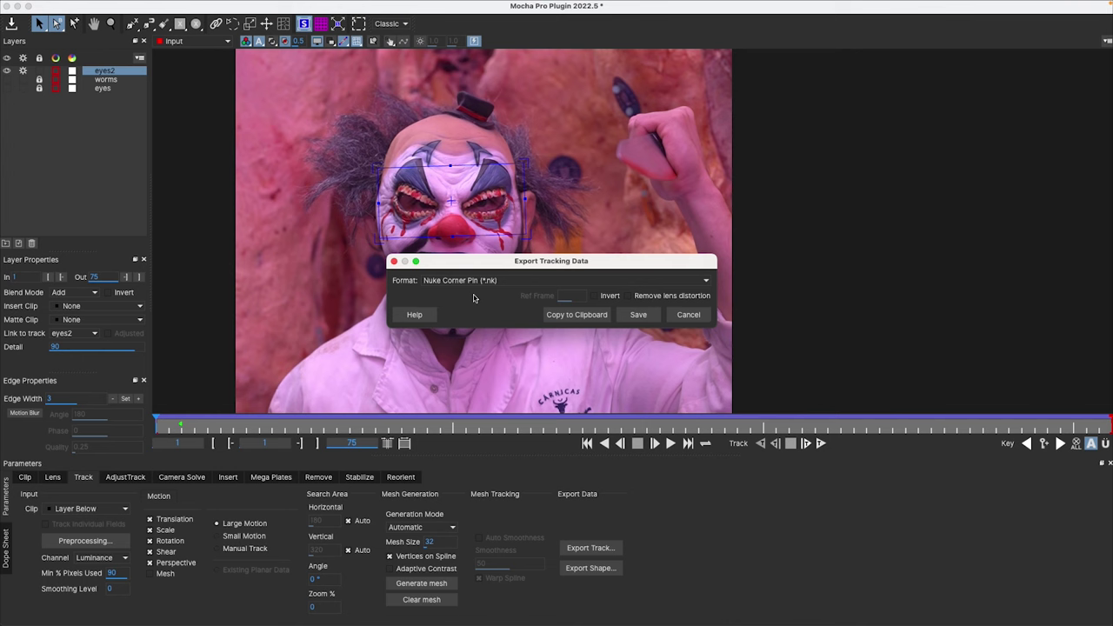
{"action": "left_click", "coordinate": [588, 316]}
{"action": "key", "text": "super+s"}
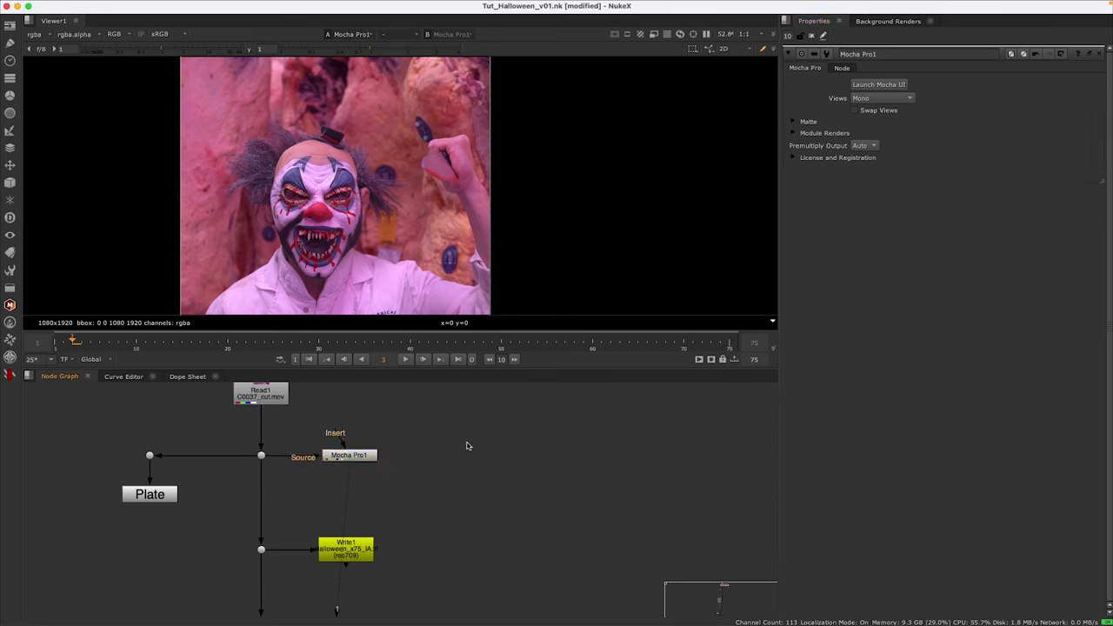
Step: Disable both CameraProjection nodes and view Merge1's glowing eyes at frame 34
{"action": "scroll", "coordinate": [438, 442], "scroll_direction": "down", "scroll_amount": 5}
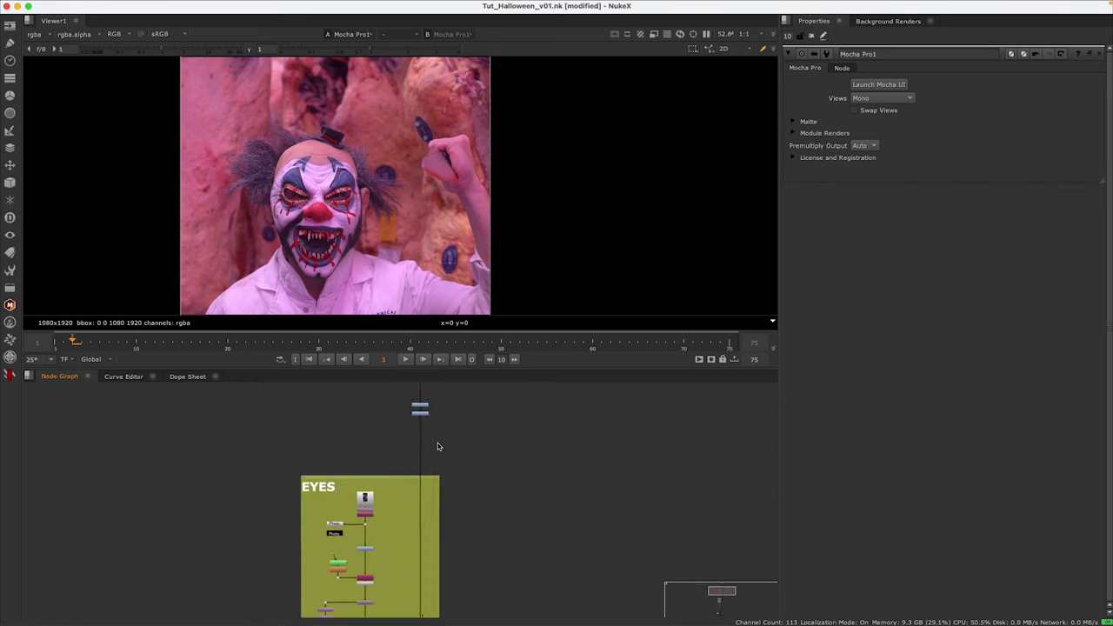
{"action": "scroll", "coordinate": [376, 495], "scroll_direction": "down", "scroll_amount": 5}
{"action": "scroll", "coordinate": [389, 423], "scroll_direction": "down", "scroll_amount": 5}
{"action": "scroll", "coordinate": [390, 423], "scroll_direction": "up", "scroll_amount": 3}
{"action": "left_click_drag", "start_coordinate": [353, 432], "coordinate": [103, 468]}
{"action": "key", "text": "d"}
{"action": "left_click_drag", "start_coordinate": [519, 571], "coordinate": [378, 619]}
{"action": "key", "text": "1"}
{"action": "left_click", "coordinate": [296, 449]}
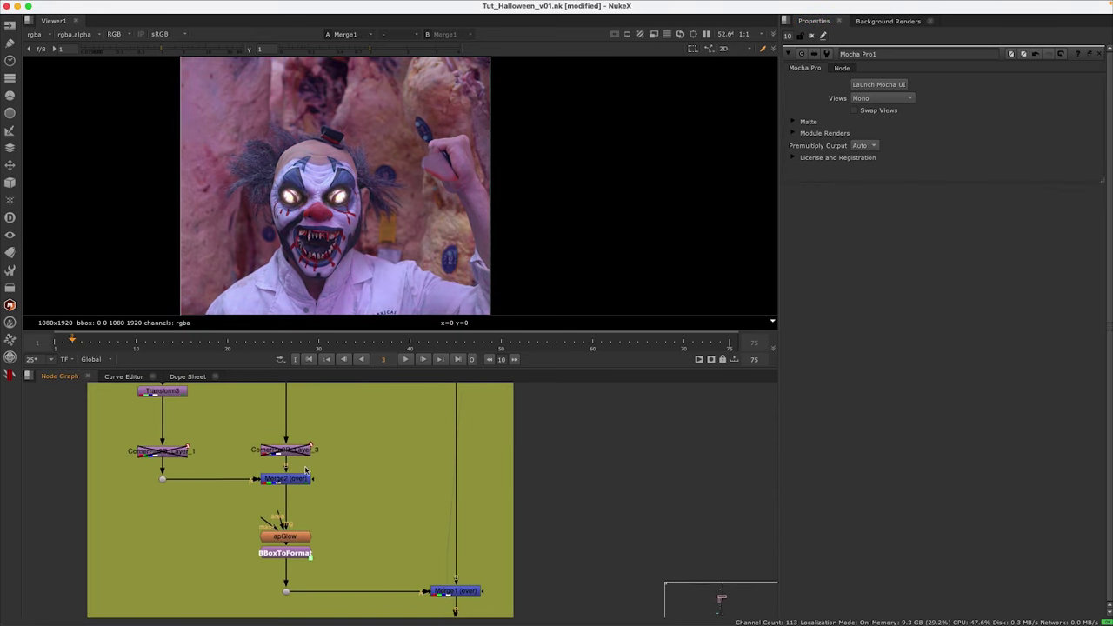
{"action": "left_click_drag", "start_coordinate": [296, 449], "coordinate": [302, 467]}
{"action": "left_click_drag", "start_coordinate": [304, 341], "coordinate": [374, 340]}
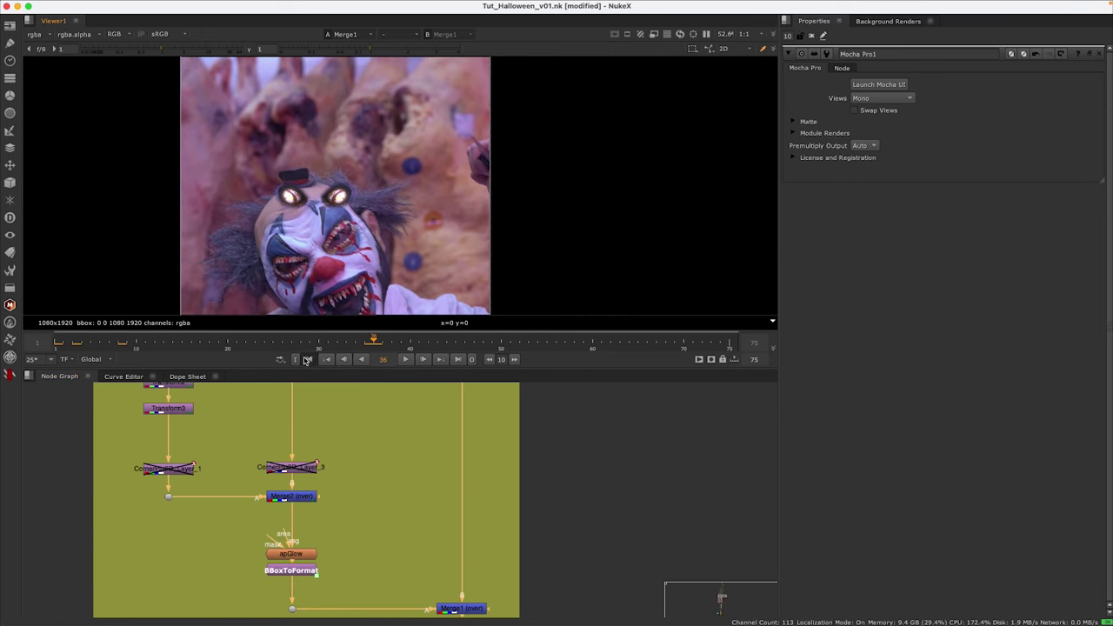
{"action": "left_click", "coordinate": [307, 359]}
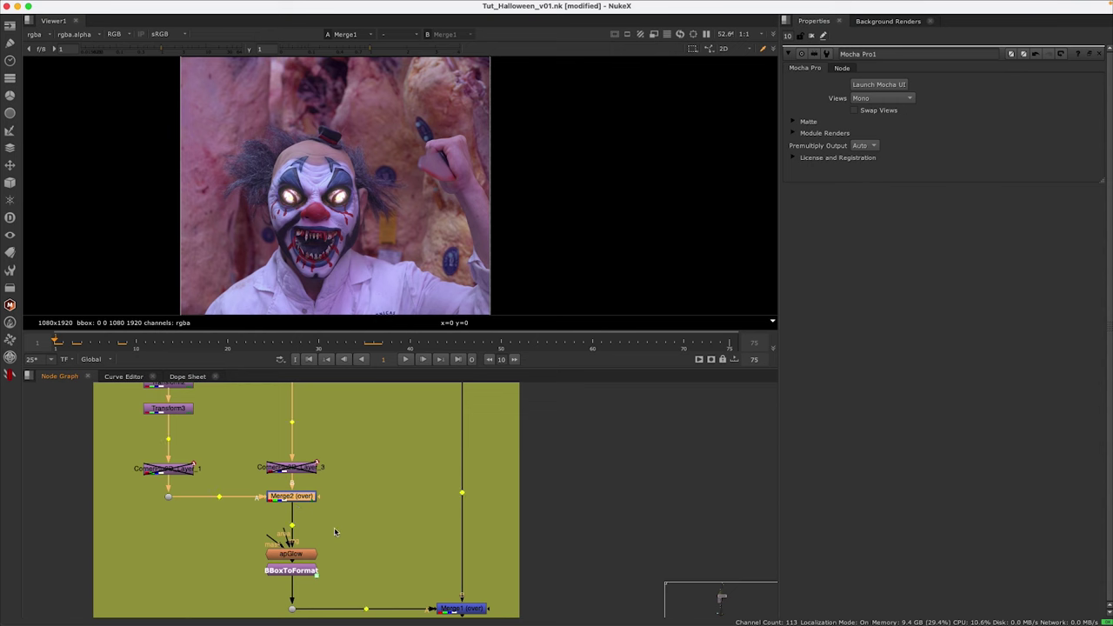
Step: Paste CornerPin2D_eyes2 just under Merge2 and open its settings
{"action": "key", "text": "ctrl+v"}
{"action": "scroll", "coordinate": [326, 525], "scroll_direction": "up", "scroll_amount": 2}
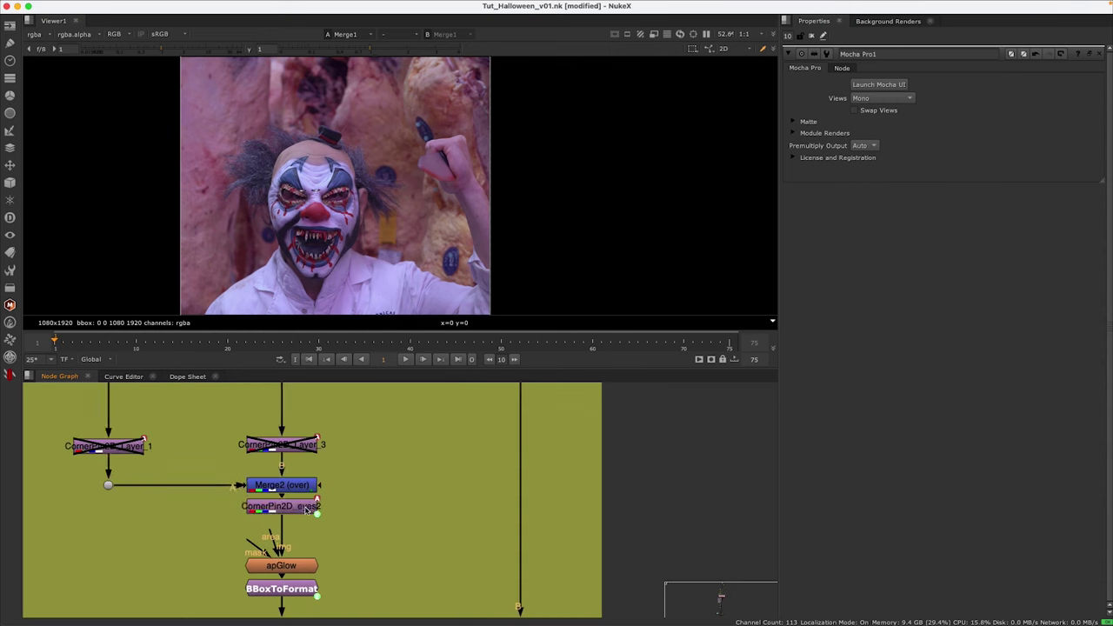
{"action": "double_click", "coordinate": [282, 506]}
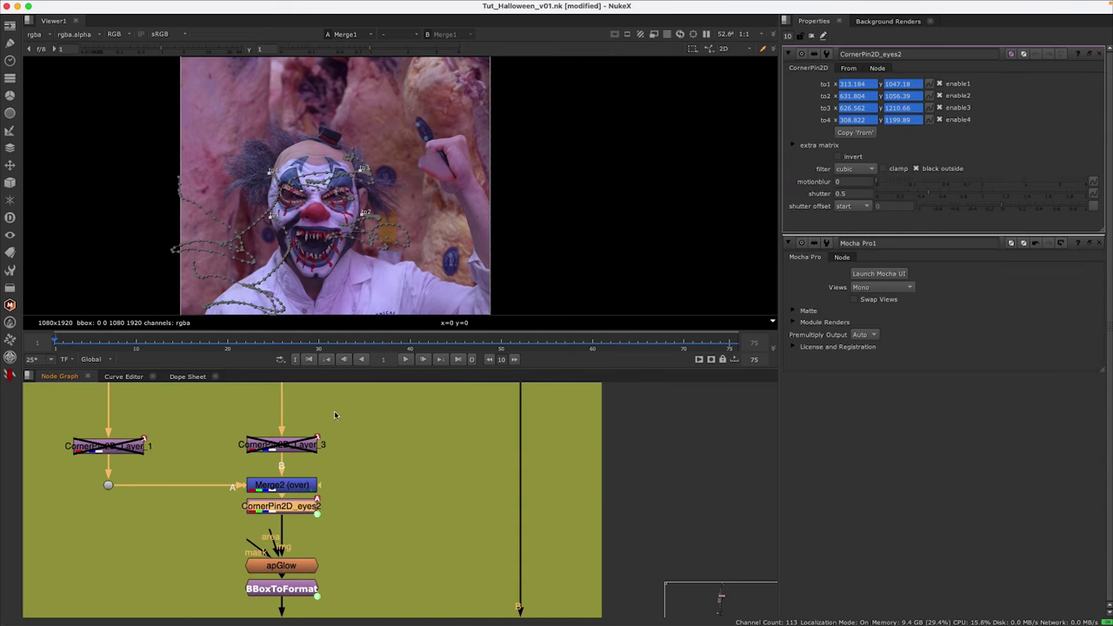
{"action": "left_click", "coordinate": [1098, 54], "text": "ctrl"}
{"action": "scroll", "coordinate": [313, 200], "scroll_direction": "up", "scroll_amount": 3}
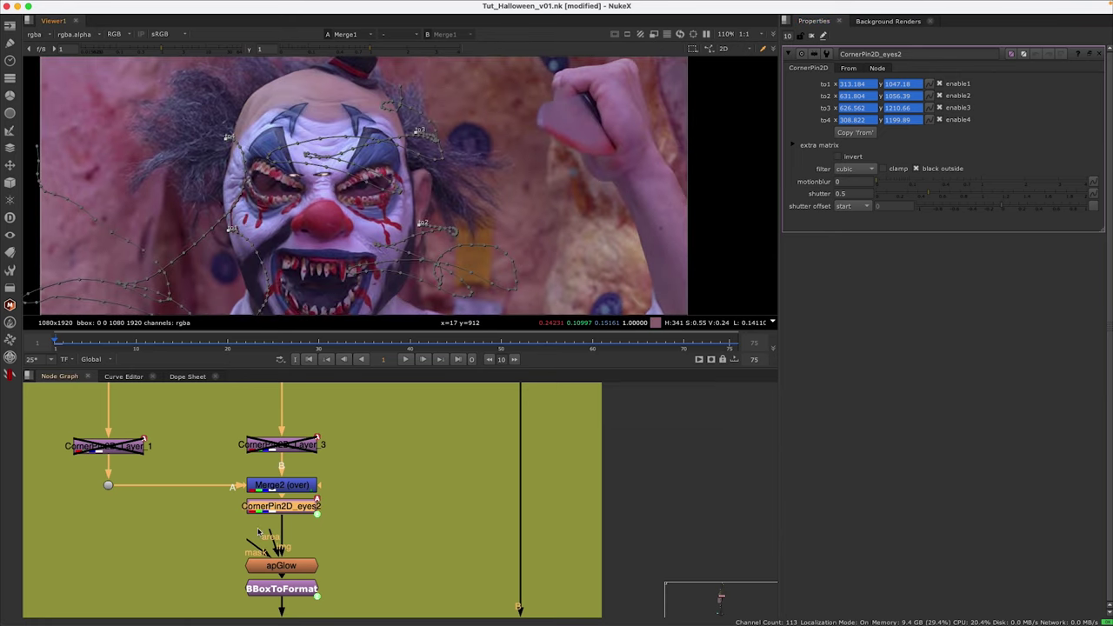
{"action": "left_click_drag", "start_coordinate": [284, 513], "coordinate": [294, 513]}
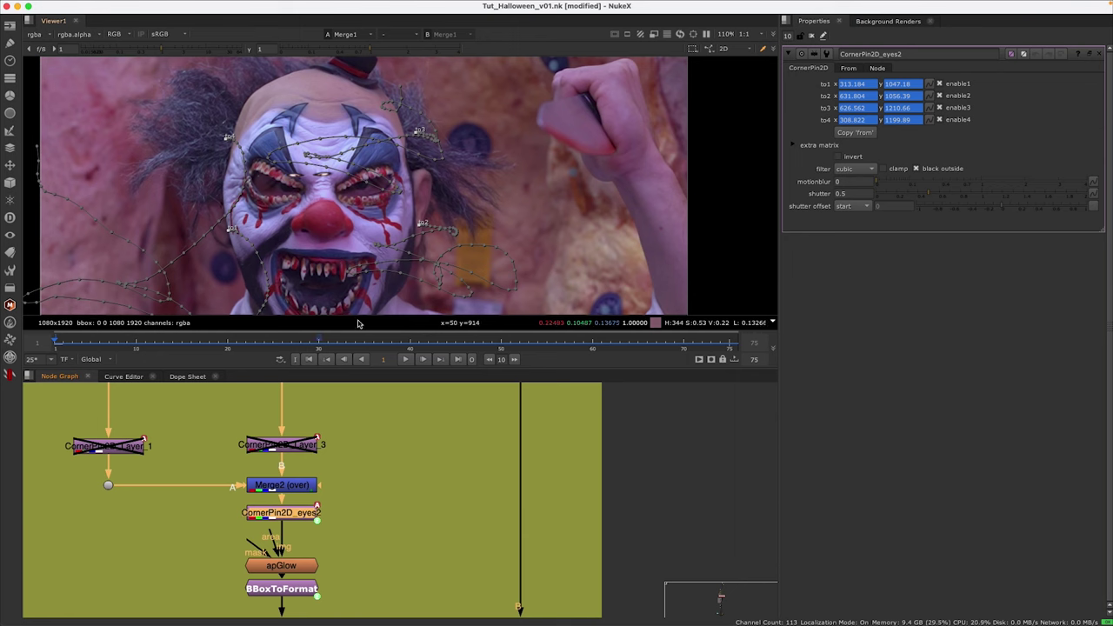
Step: Copy the 'to' corners into the 'from' corners and preview the eyes
{"action": "left_click", "coordinate": [849, 69]}
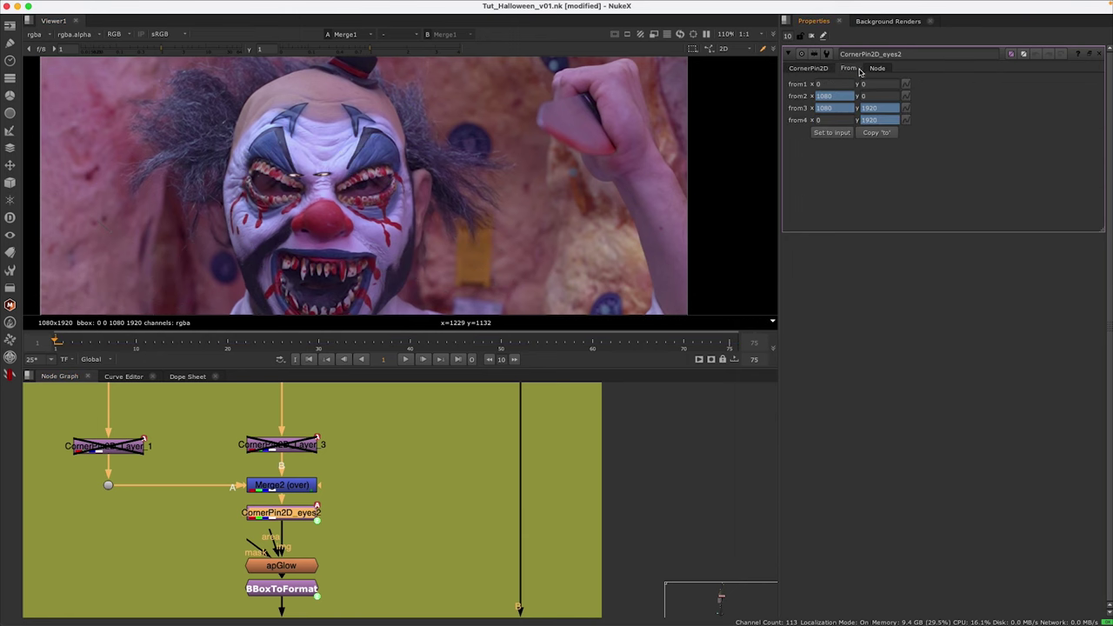
{"action": "left_click", "coordinate": [883, 133]}
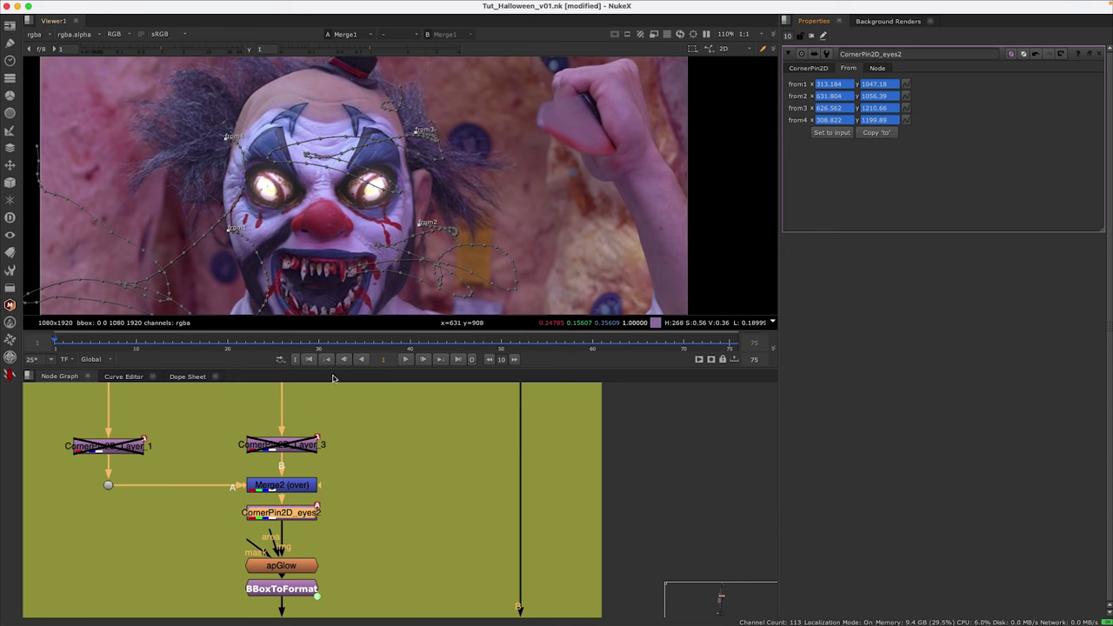
{"action": "left_click", "coordinate": [404, 359]}
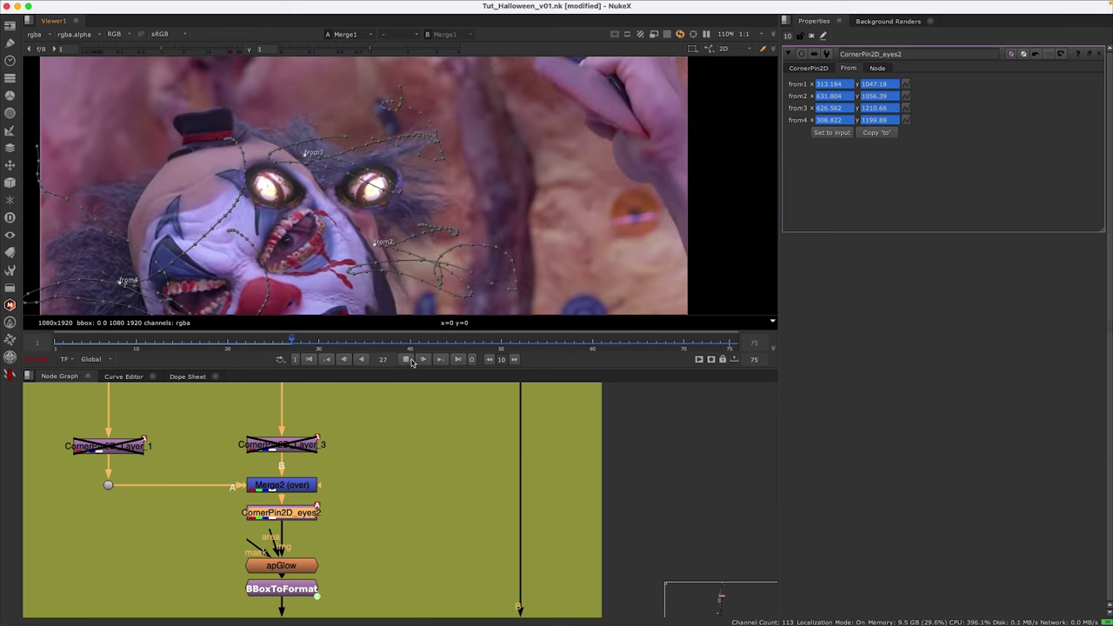
{"action": "left_click", "coordinate": [404, 360]}
{"action": "left_click", "coordinate": [314, 358]}
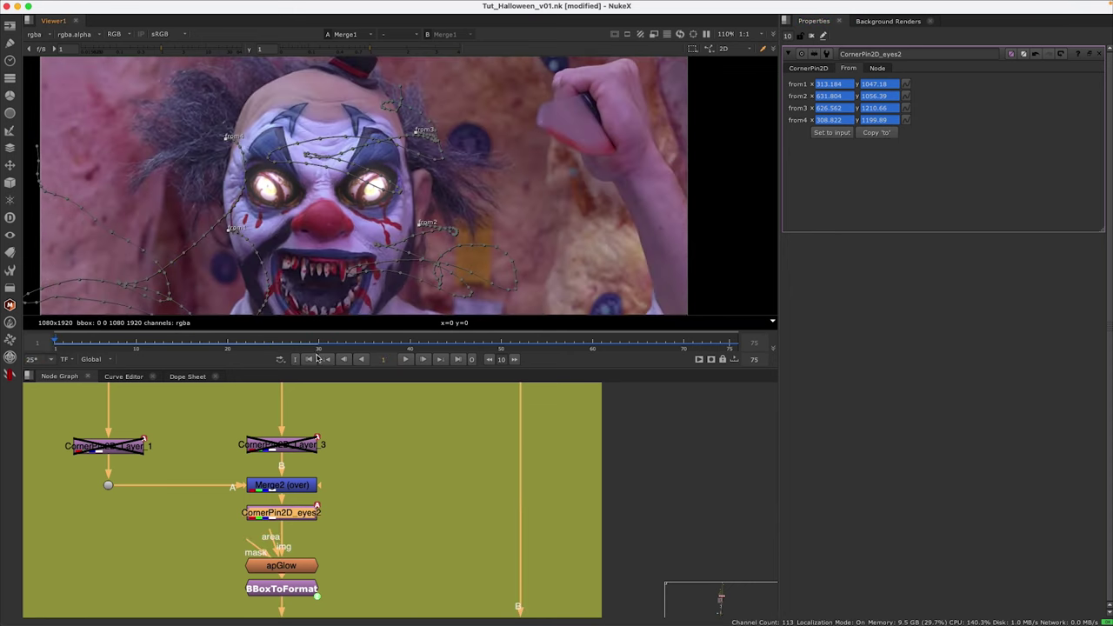
Step: Remove the animation from from1, from2, from3 and from4
{"action": "left_click", "coordinate": [907, 84]}
{"action": "left_click", "coordinate": [931, 111]}
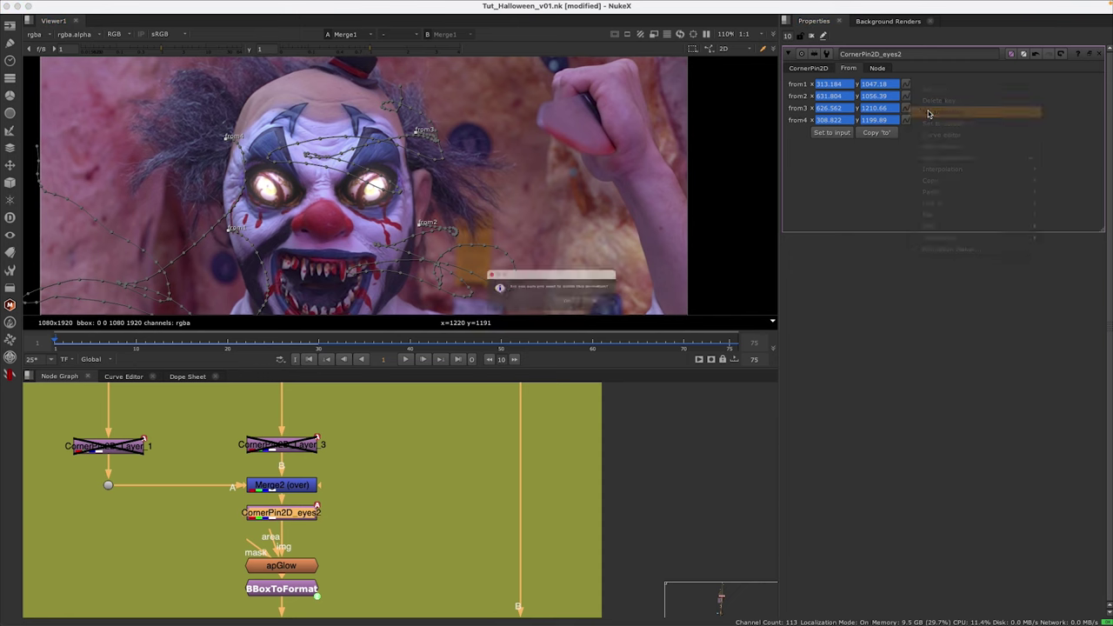
{"action": "left_click", "coordinate": [574, 309]}
{"action": "left_click", "coordinate": [907, 96]}
{"action": "left_click", "coordinate": [925, 123]}
{"action": "key", "text": "Return"}
{"action": "left_click", "coordinate": [907, 108]}
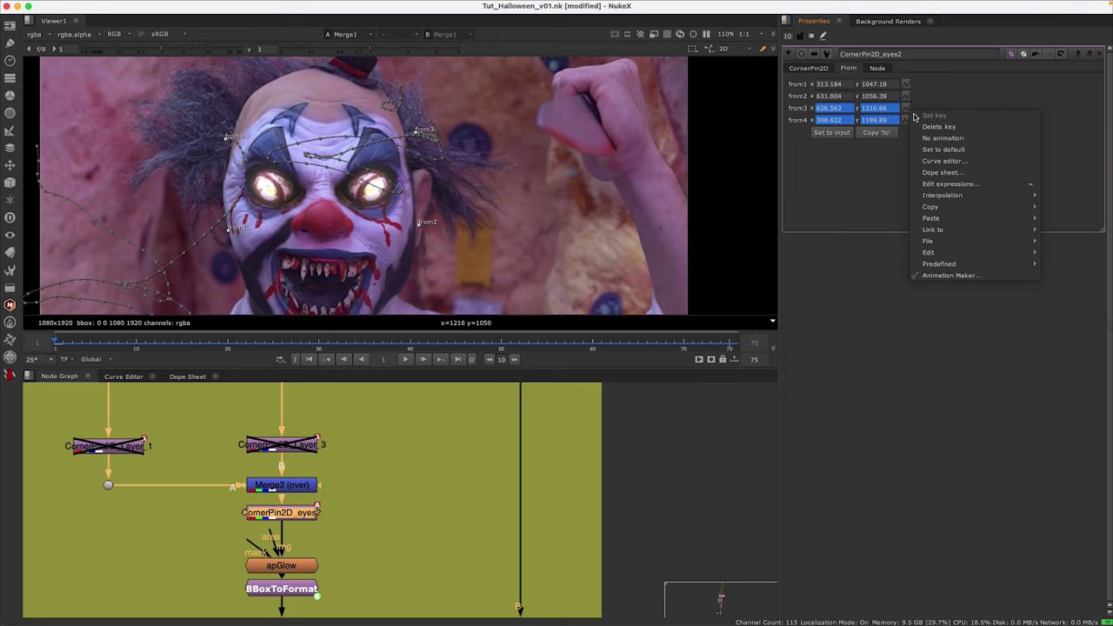
{"action": "left_click", "coordinate": [943, 137]}
{"action": "key", "text": "Return"}
{"action": "left_click", "coordinate": [907, 120]}
{"action": "left_click", "coordinate": [928, 150]}
{"action": "key", "text": "Return"}
Step: Review playback, then set motion blur to 1 and the shutter offset to centred
{"action": "left_click", "coordinate": [405, 360]}
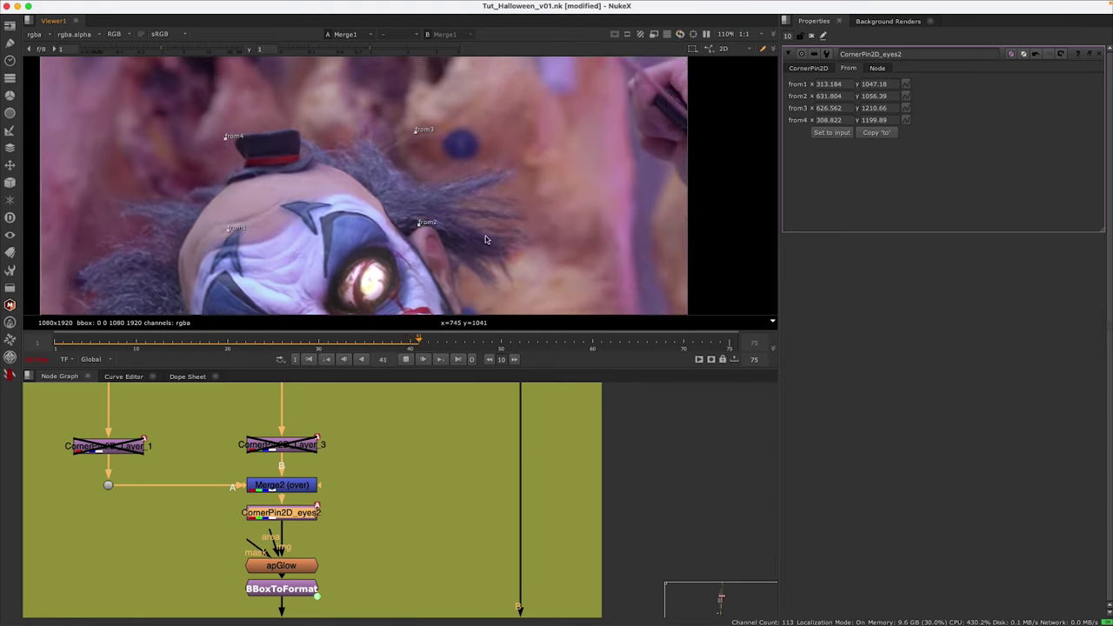
{"action": "key", "text": "k"}
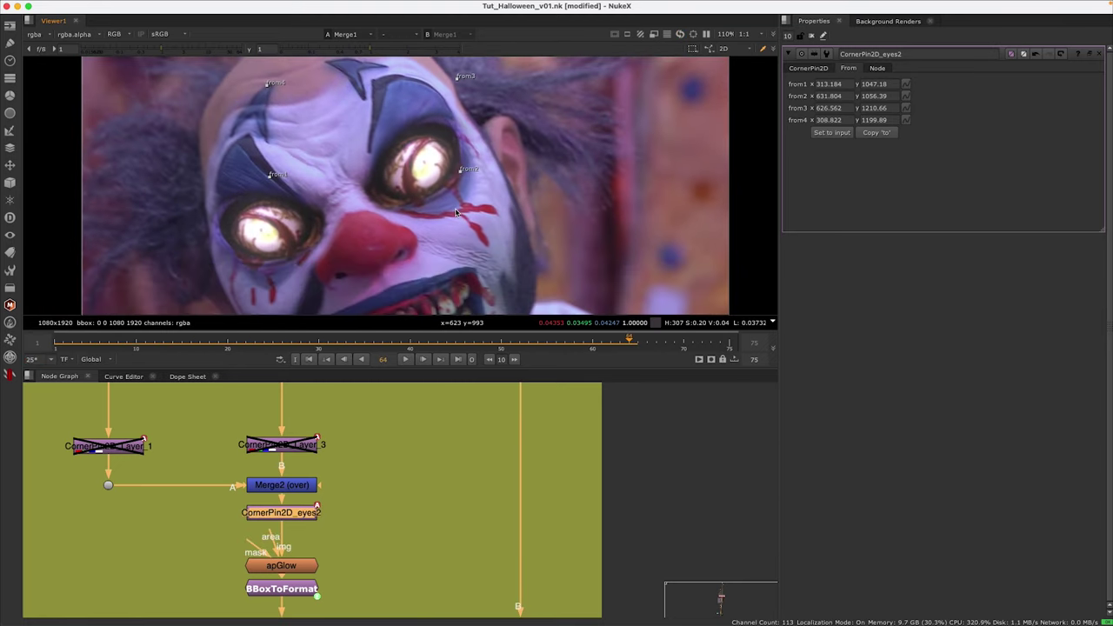
{"action": "scroll", "coordinate": [454, 211], "scroll_direction": "down", "scroll_amount": 2}
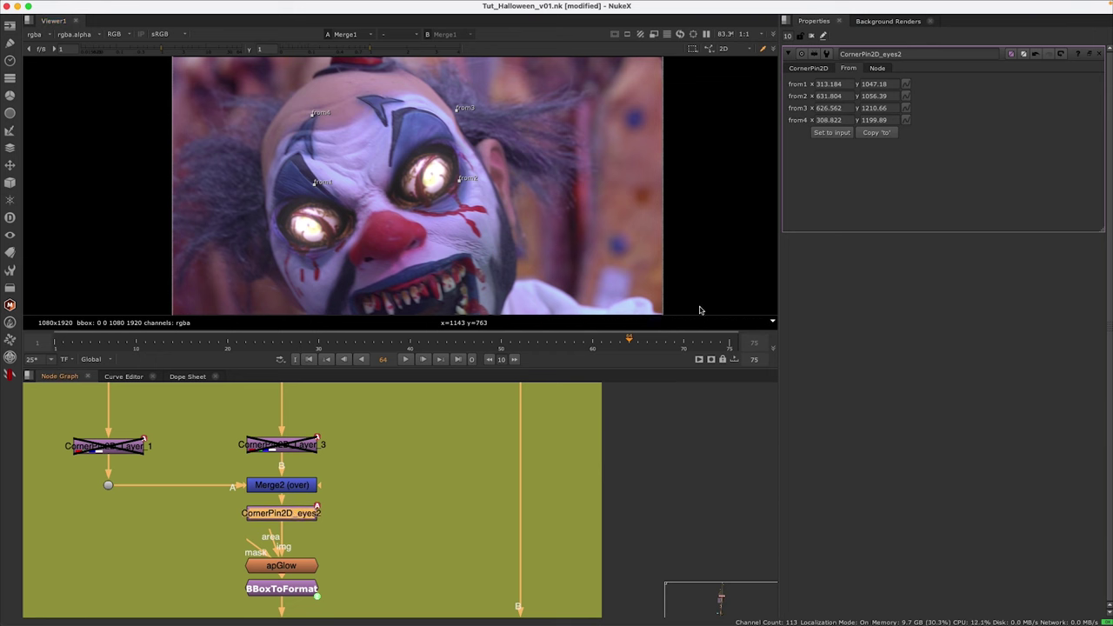
{"action": "left_click", "coordinate": [808, 66]}
{"action": "left_click", "coordinate": [866, 181]}
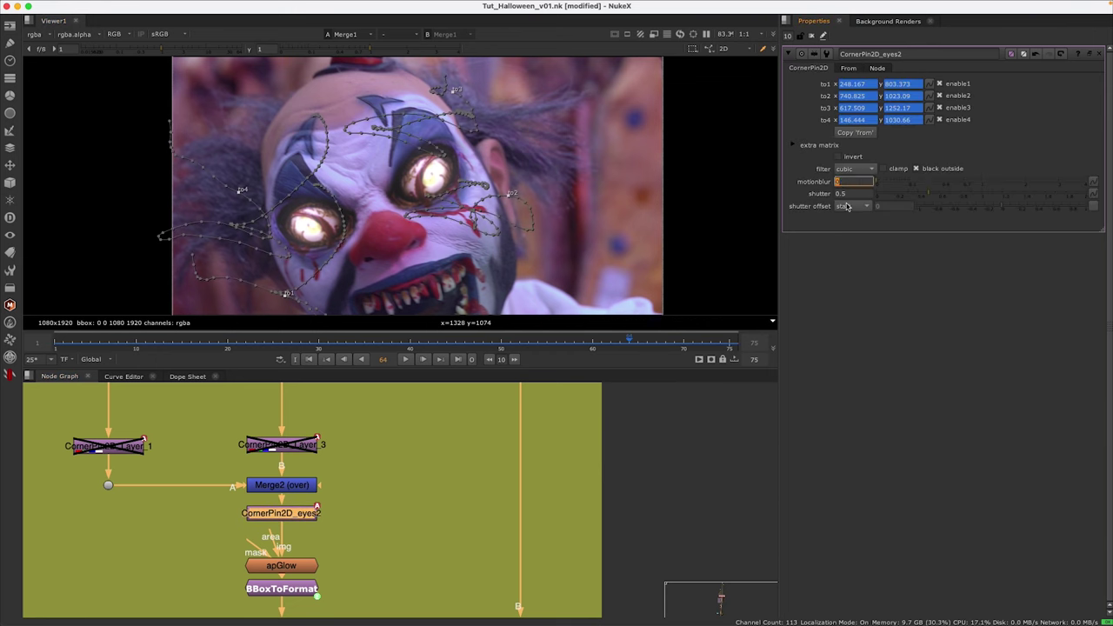
{"action": "left_click", "coordinate": [855, 207]}
{"action": "left_click", "coordinate": [873, 218]}
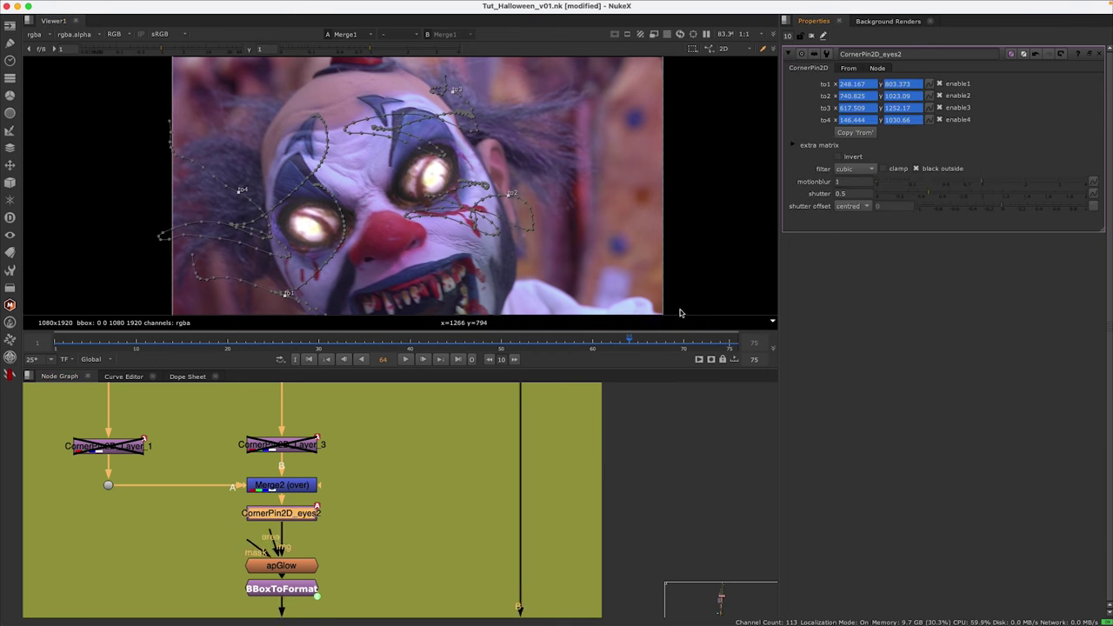
{"action": "left_click", "coordinate": [812, 36]}
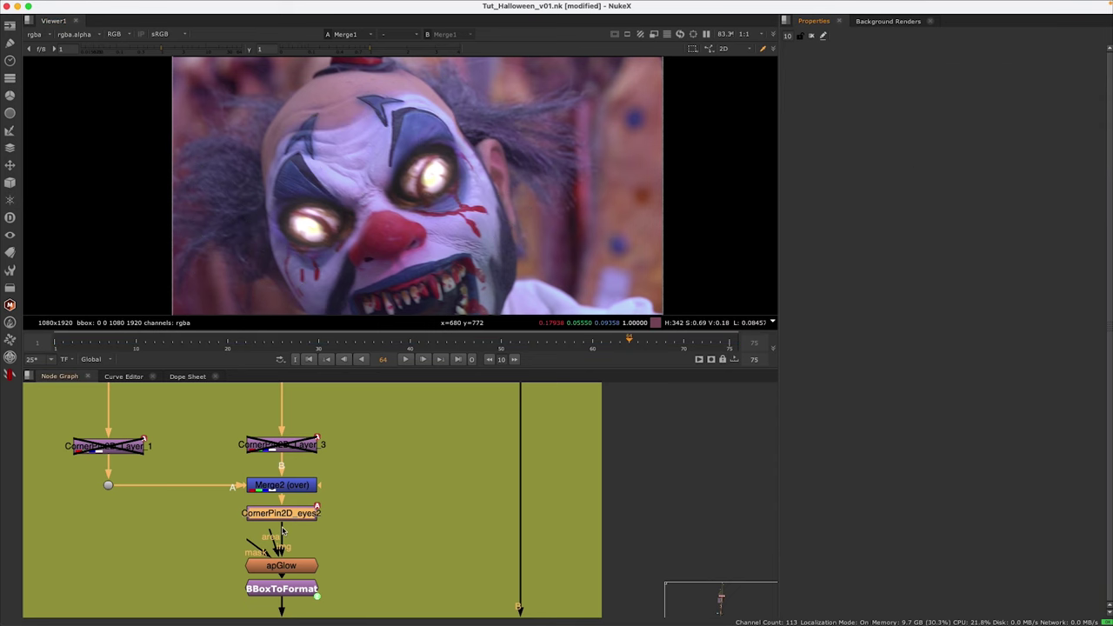
Step: Check frame 75 without CornerPin2D_eyes2, then undo to restore the node
{"action": "key", "text": "Delete"}
{"action": "left_click_drag", "start_coordinate": [75, 420], "coordinate": [323, 461]}
{"action": "key", "text": "d"}
{"action": "left_click", "coordinate": [285, 456]}
{"action": "left_click", "coordinate": [730, 342]}
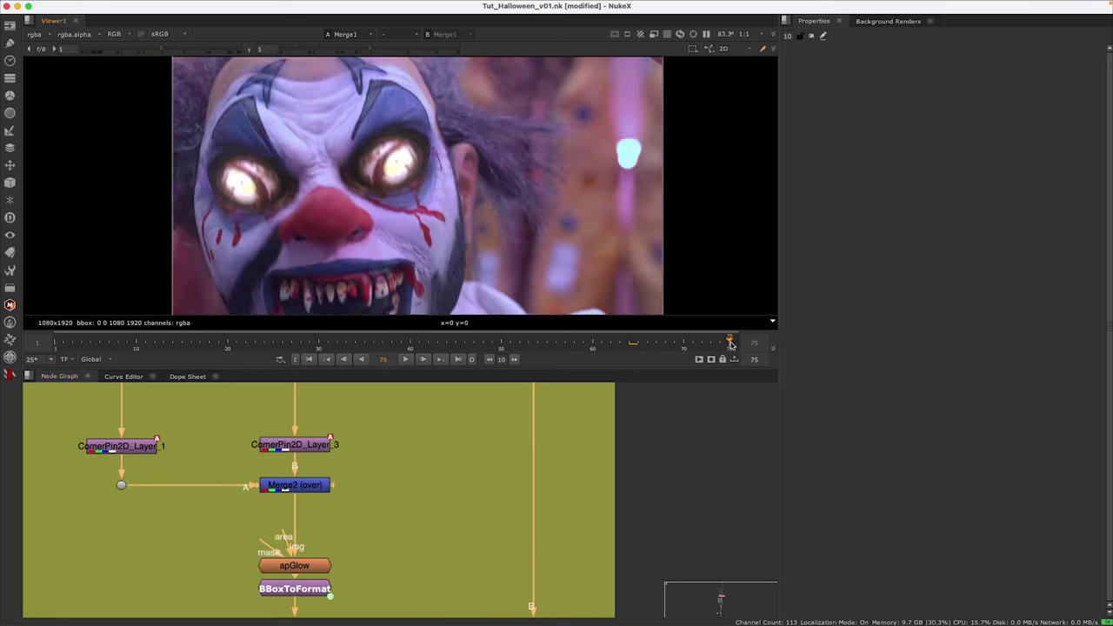
{"action": "key", "text": "ctrl+z"}
{"action": "key", "text": "ctrl+z"}
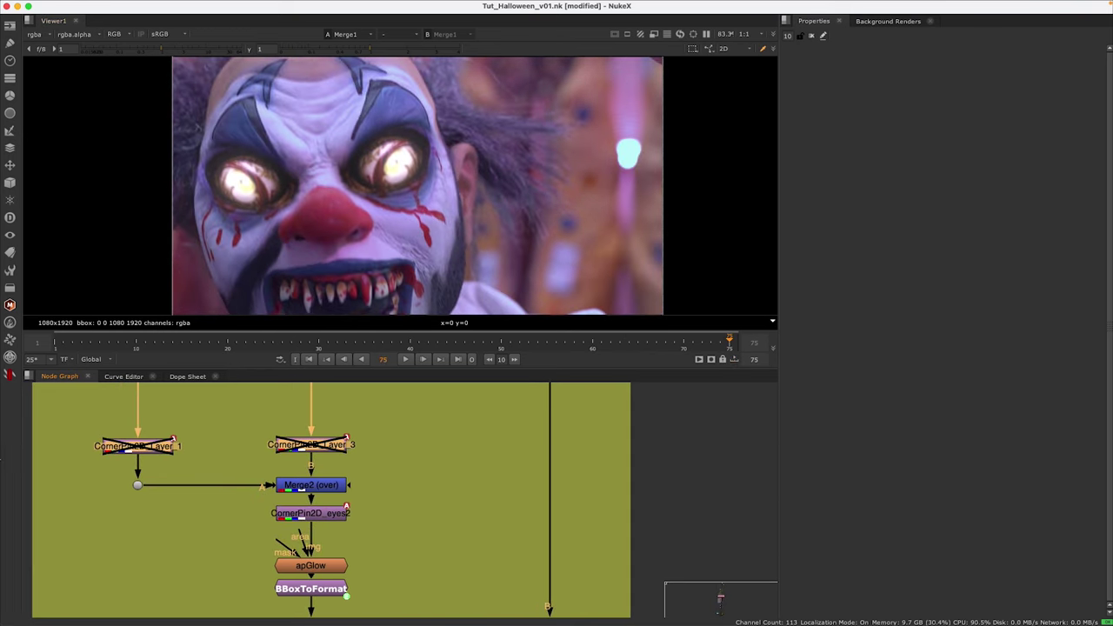
Step: Inspect CornerPin2D_eyes2's curves beyond frame 75 in the Curve Editor
{"action": "left_click", "coordinate": [345, 513]}
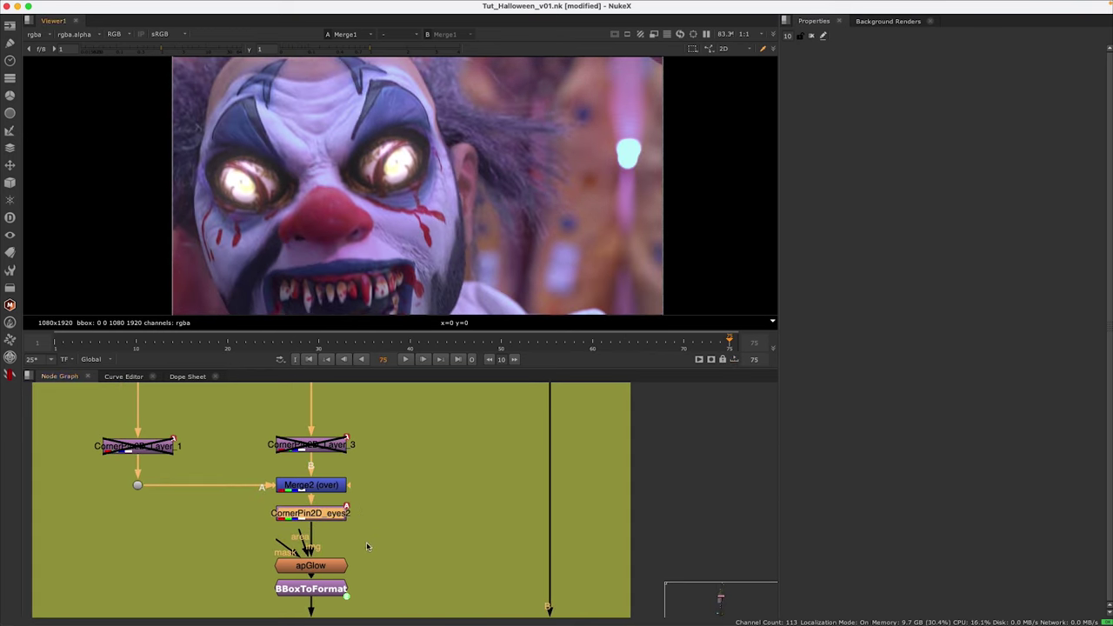
{"action": "double_click", "coordinate": [325, 517]}
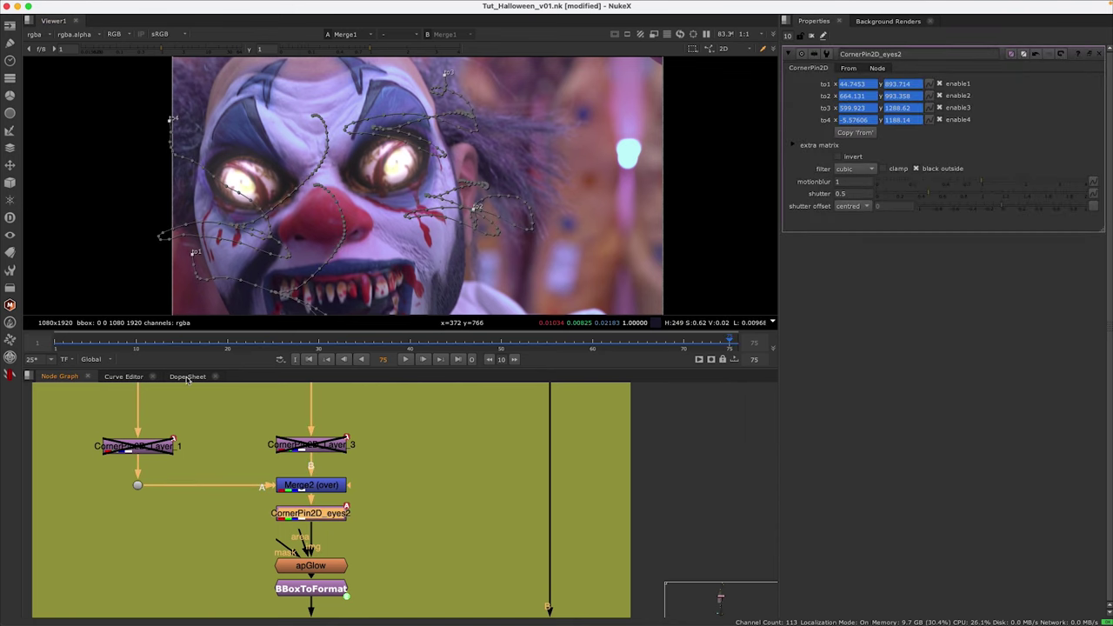
{"action": "left_click", "coordinate": [118, 377]}
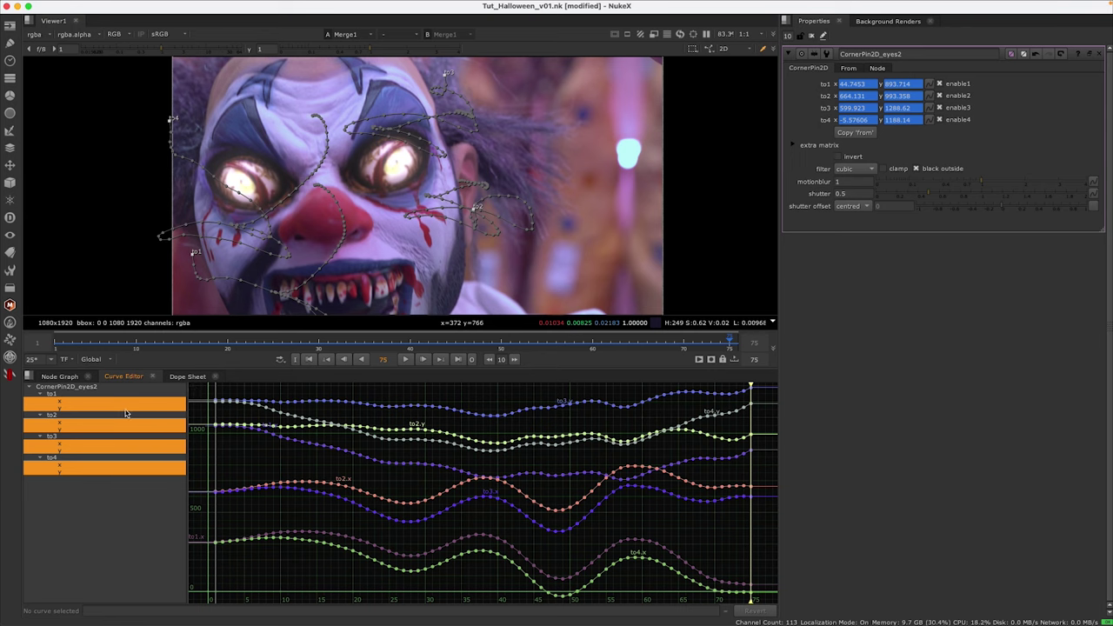
{"action": "left_click_drag", "start_coordinate": [588, 395], "coordinate": [437, 395]}
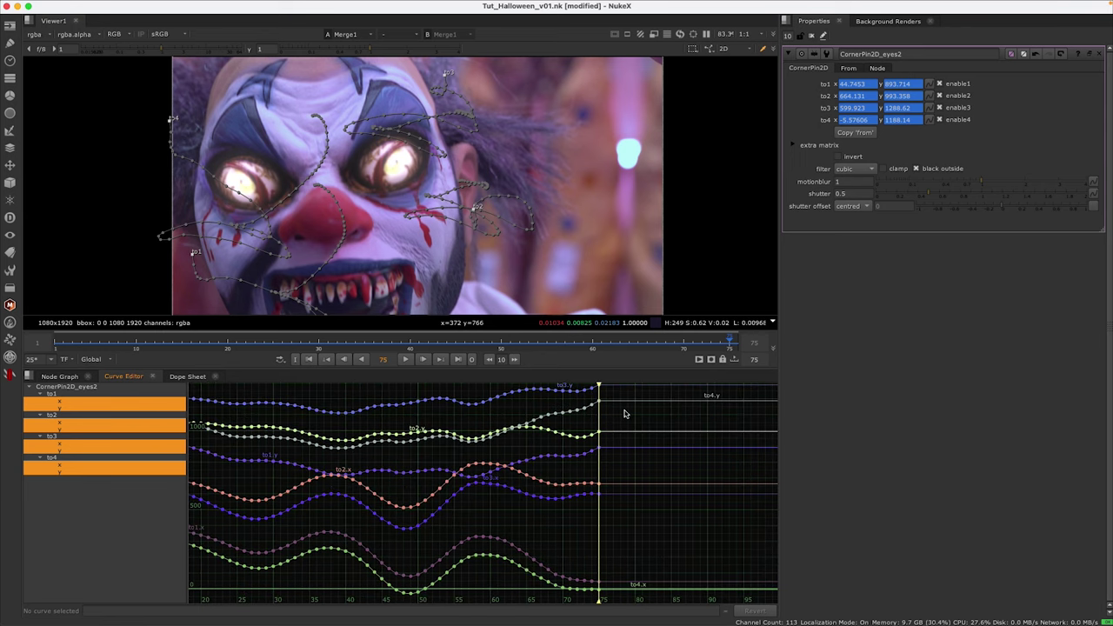
{"action": "left_click_drag", "start_coordinate": [624, 413], "coordinate": [574, 426]}
{"action": "left_click", "coordinate": [90, 438]}
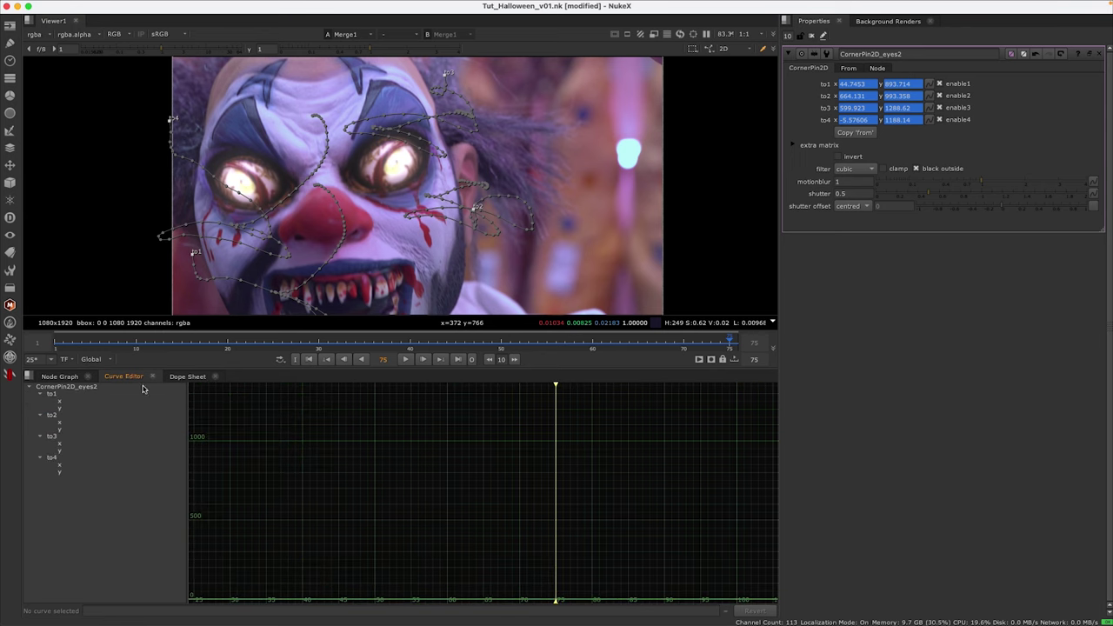
{"action": "left_click", "coordinate": [57, 377]}
Step: Set all CornerPin2D_eyes2 curves to Linear extrapolation past the last frame
{"action": "left_click", "coordinate": [812, 37]}
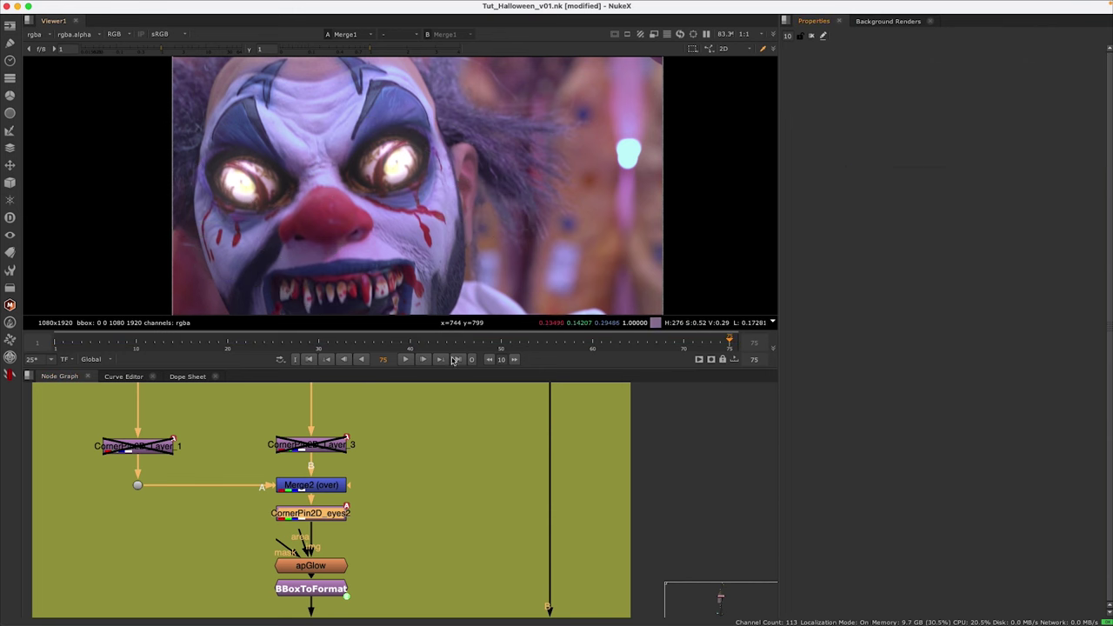
{"action": "double_click", "coordinate": [330, 511]}
{"action": "left_click", "coordinate": [139, 376]}
{"action": "left_click_drag", "start_coordinate": [609, 421], "coordinate": [465, 416]}
{"action": "left_click_drag", "start_coordinate": [614, 398], "coordinate": [580, 408]}
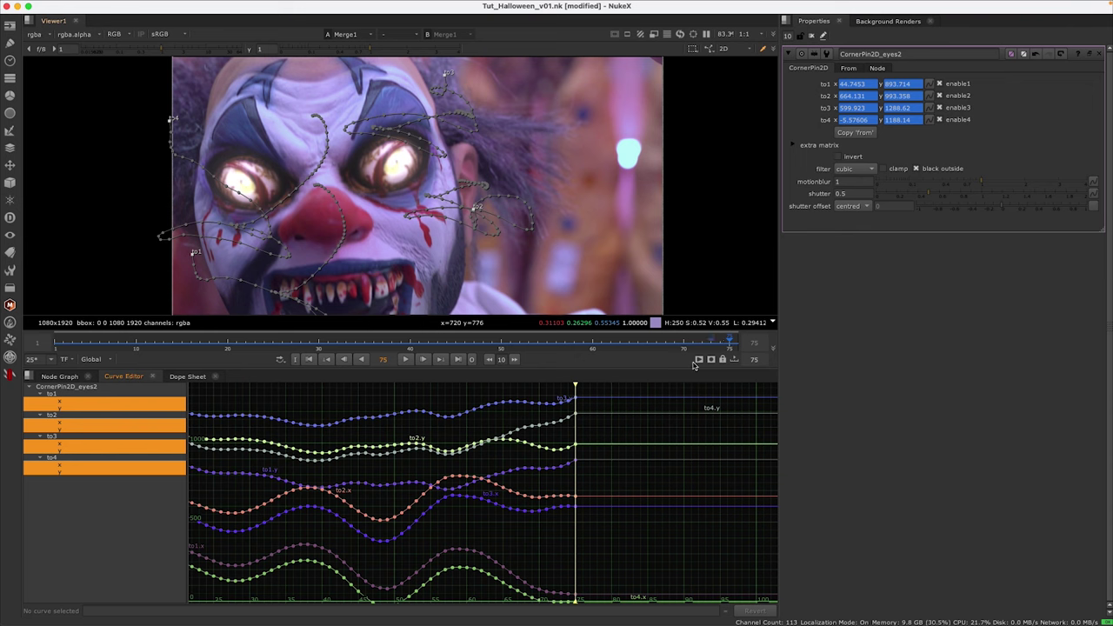
{"action": "left_click", "coordinate": [577, 601]}
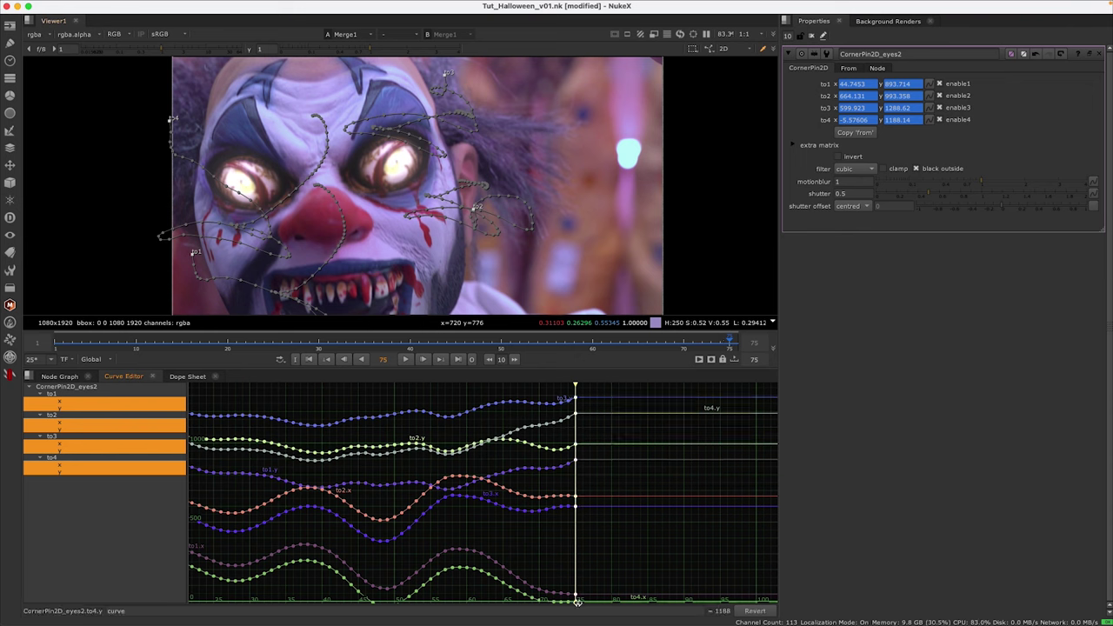
{"action": "key", "text": "l"}
{"action": "key", "text": "k"}
{"action": "key", "text": "ctrl+z"}
{"action": "key", "text": "k"}
{"action": "key", "text": "l"}
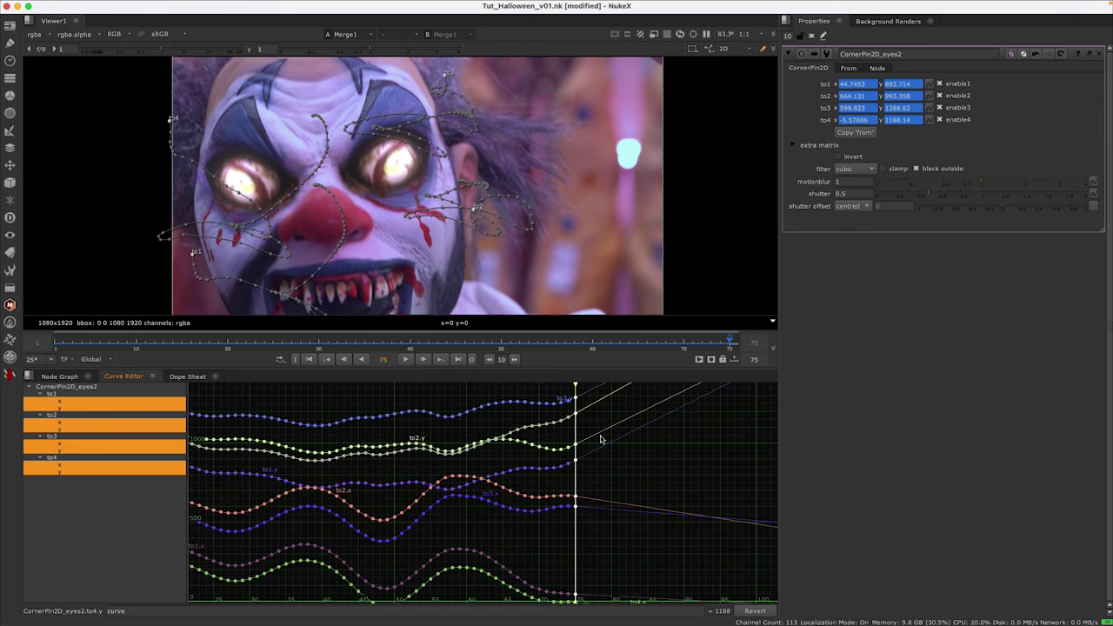
{"action": "left_click", "coordinate": [68, 377]}
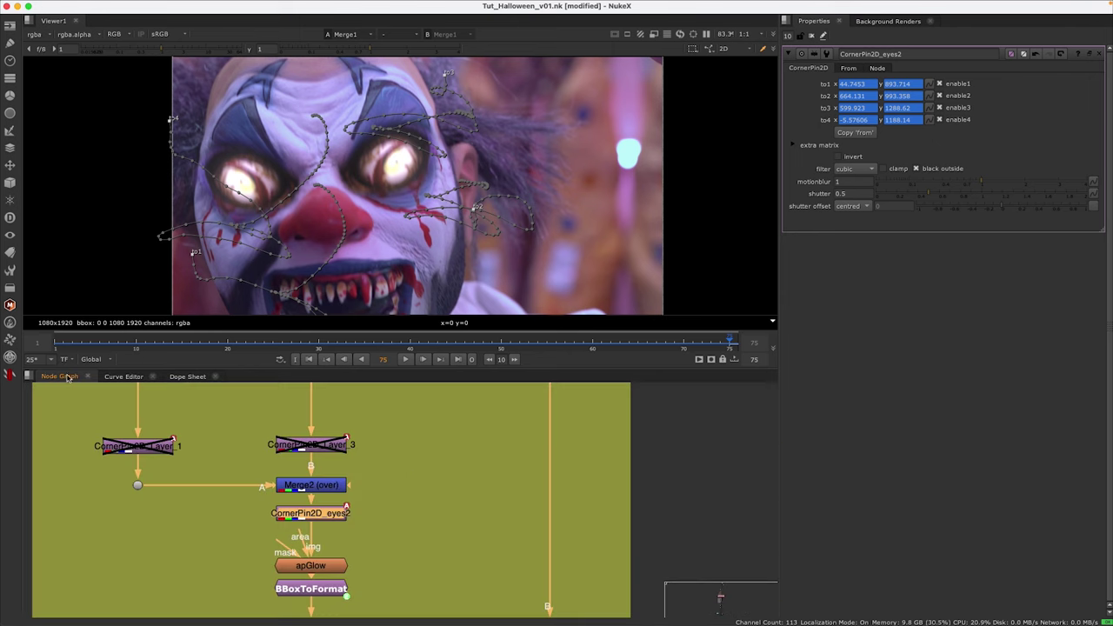
{"action": "left_click", "coordinate": [442, 465]}
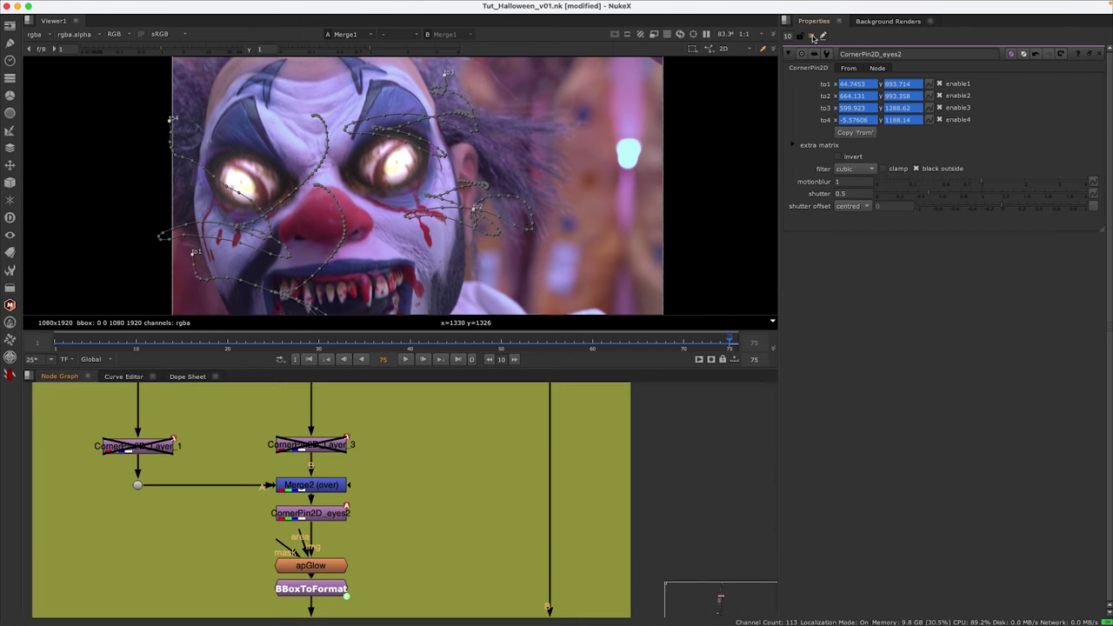
Step: Disable the orange node in the eye branch to compare the eye glow
{"action": "left_click", "coordinate": [811, 35]}
{"action": "scroll", "coordinate": [448, 469], "scroll_direction": "down", "scroll_amount": 3}
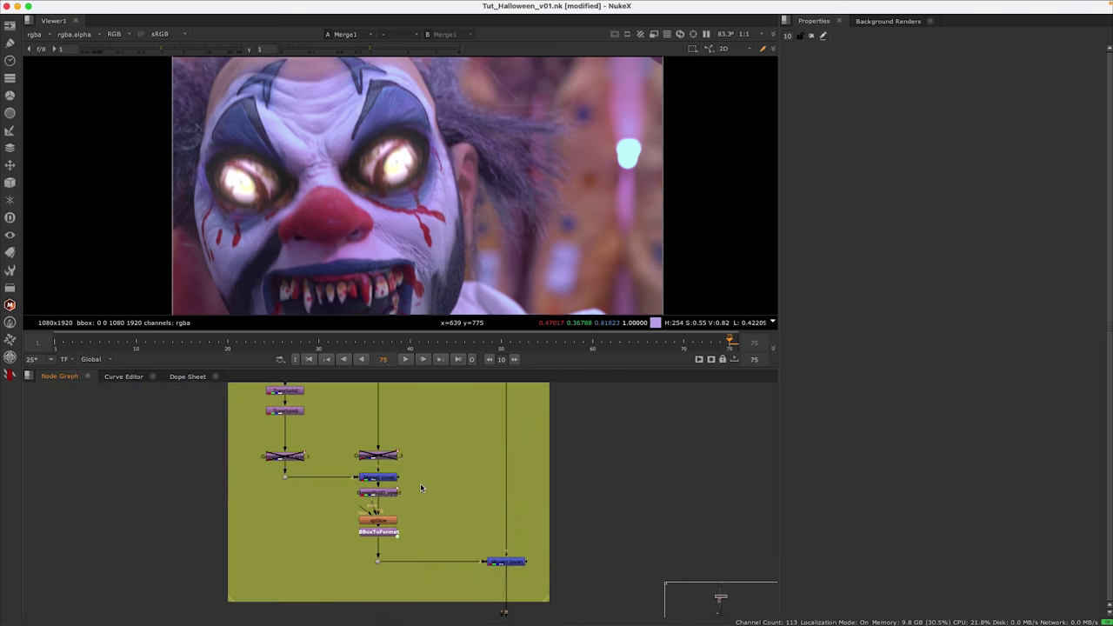
{"action": "left_click_drag", "start_coordinate": [435, 441], "coordinate": [243, 466]}
{"action": "left_click_drag", "start_coordinate": [393, 456], "coordinate": [274, 379]}
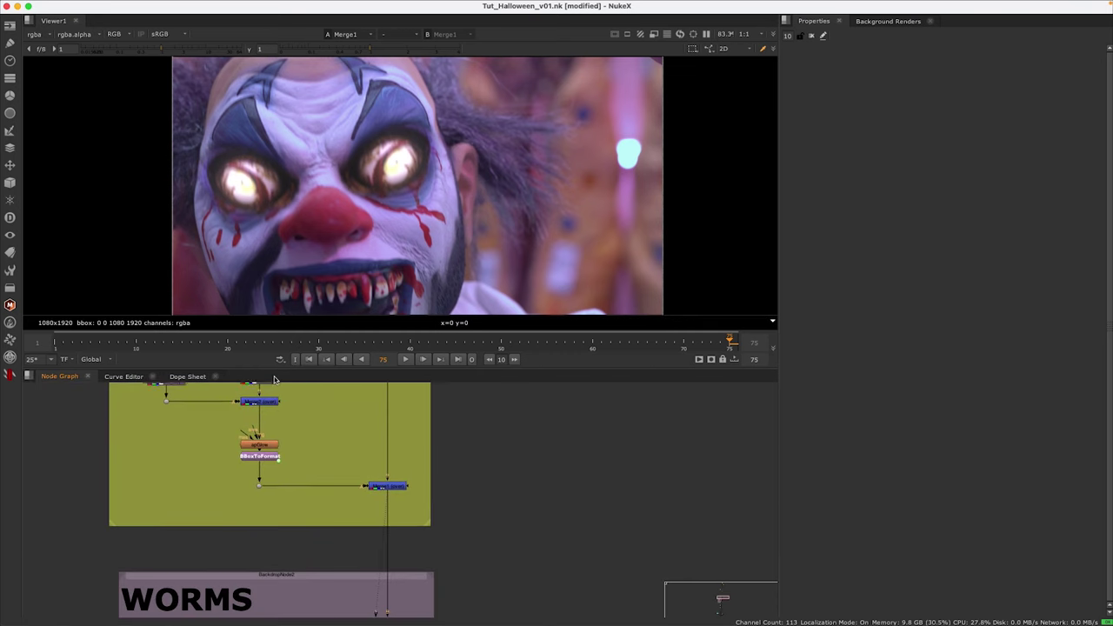
{"action": "left_click", "coordinate": [259, 445]}
{"action": "key", "text": "d"}
{"action": "key", "text": "d"}
Step: View the worms branch output, then the Grade5 and Premult2 results in the viewer
{"action": "scroll", "coordinate": [446, 457], "scroll_direction": "down", "scroll_amount": 5}
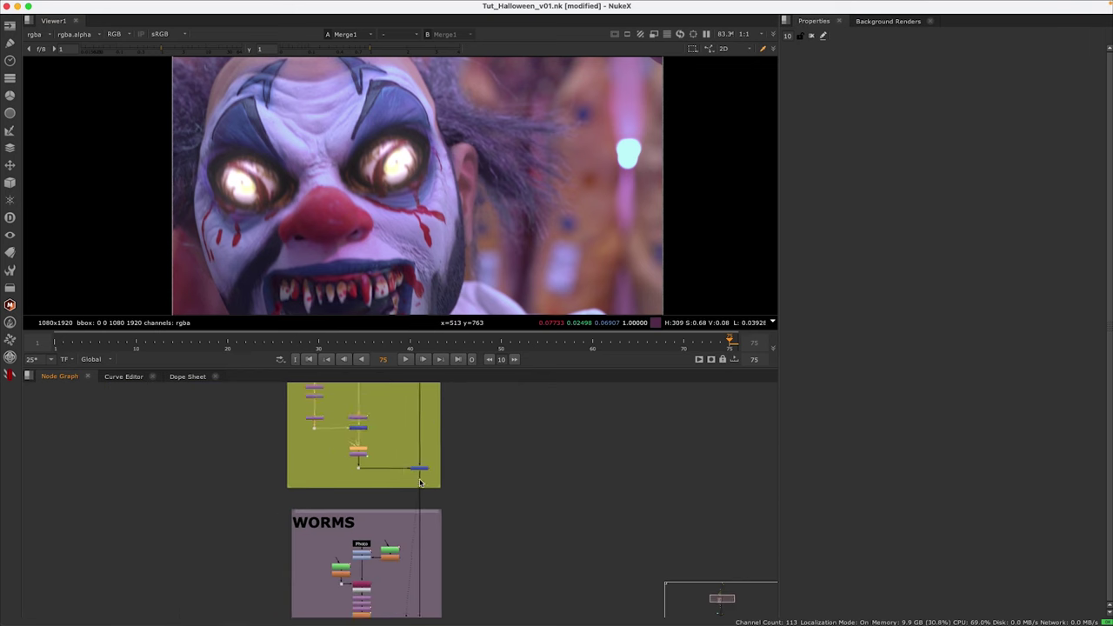
{"action": "scroll", "coordinate": [385, 454], "scroll_direction": "down", "scroll_amount": 3}
{"action": "scroll", "coordinate": [376, 552], "scroll_direction": "up", "scroll_amount": 3}
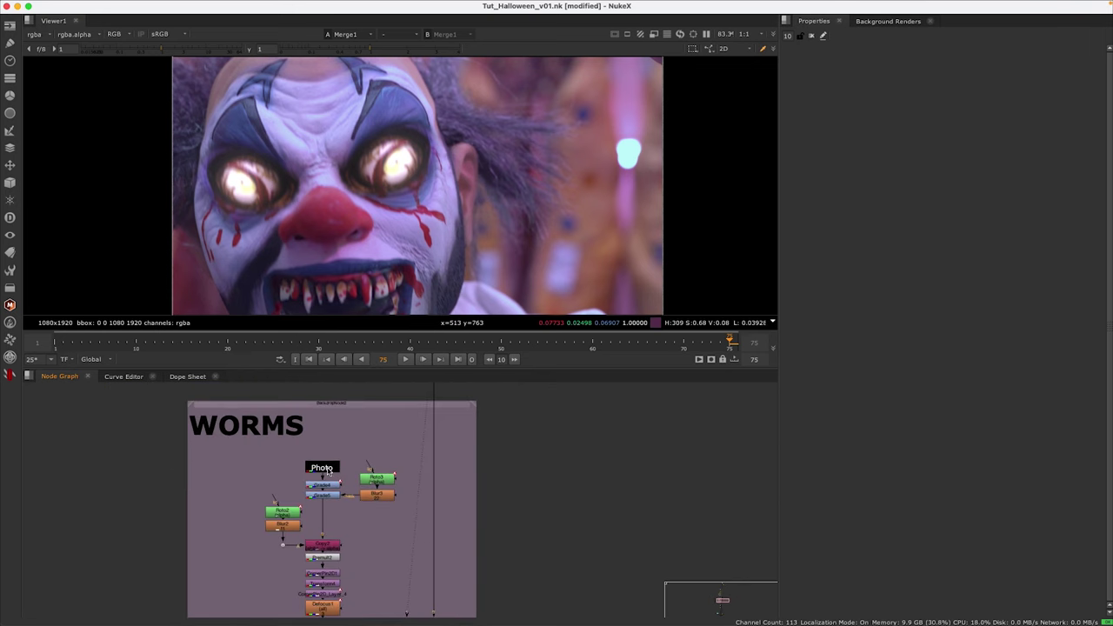
{"action": "key", "text": "1"}
{"action": "scroll", "coordinate": [378, 198], "scroll_direction": "down", "scroll_amount": 3}
{"action": "scroll", "coordinate": [377, 198], "scroll_direction": "up", "scroll_amount": 3}
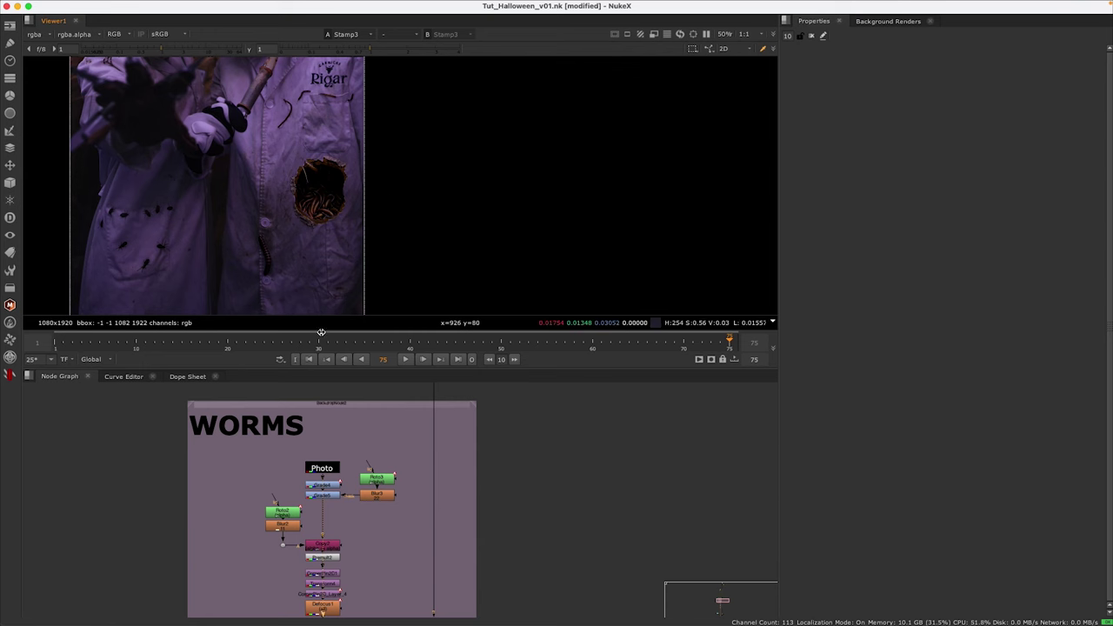
{"action": "left_click", "coordinate": [335, 495]}
{"action": "key", "text": "1"}
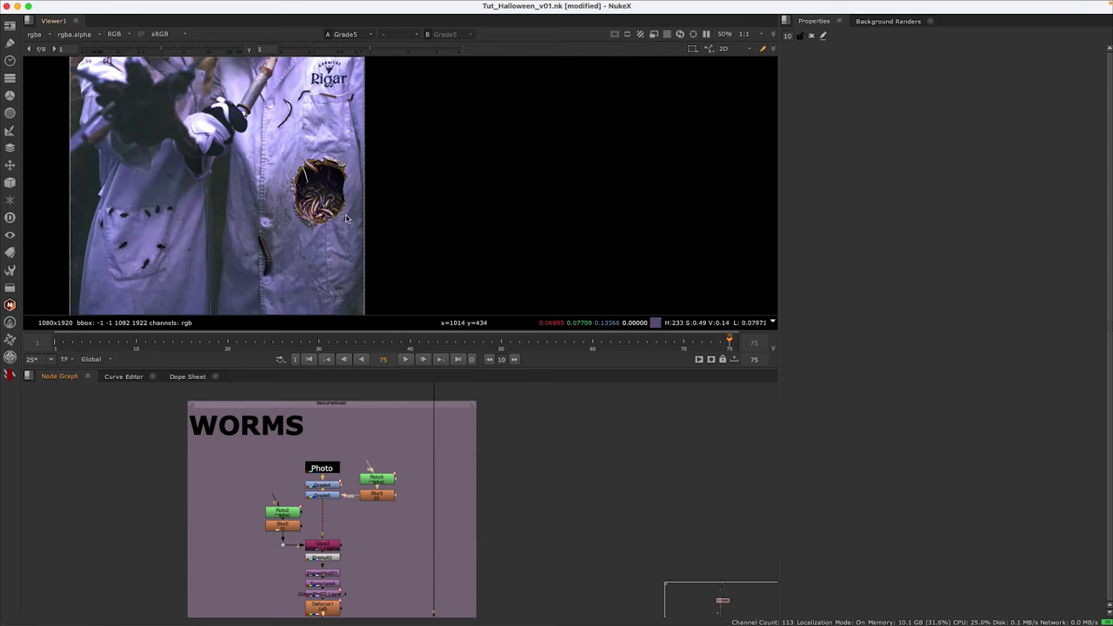
{"action": "left_click_drag", "start_coordinate": [366, 556], "coordinate": [326, 495]}
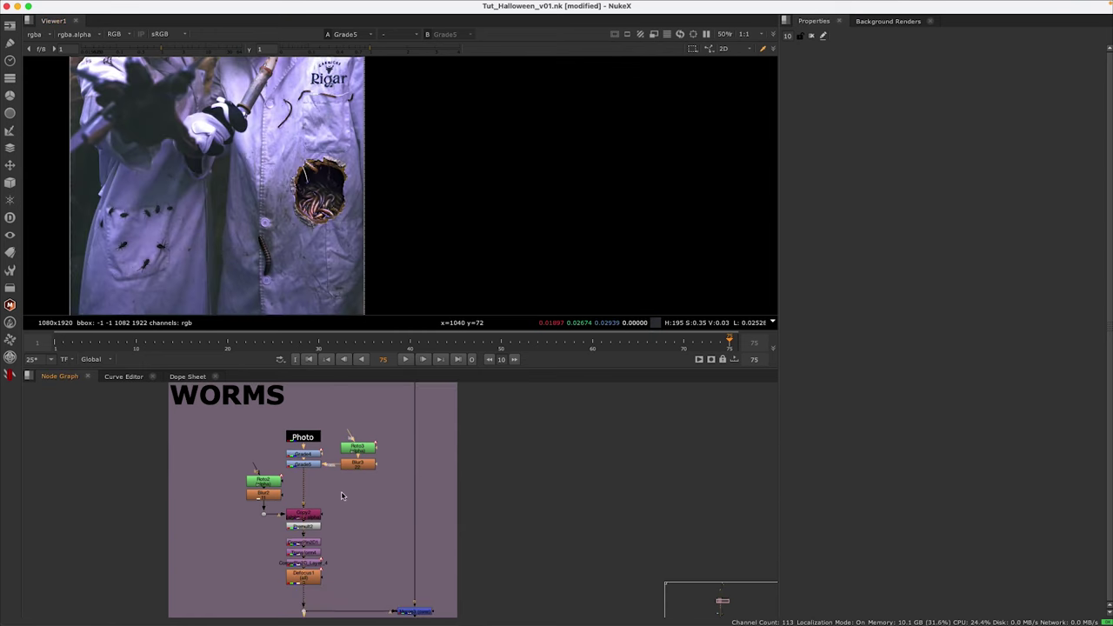
{"action": "left_click", "coordinate": [290, 497]}
{"action": "key", "text": "1"}
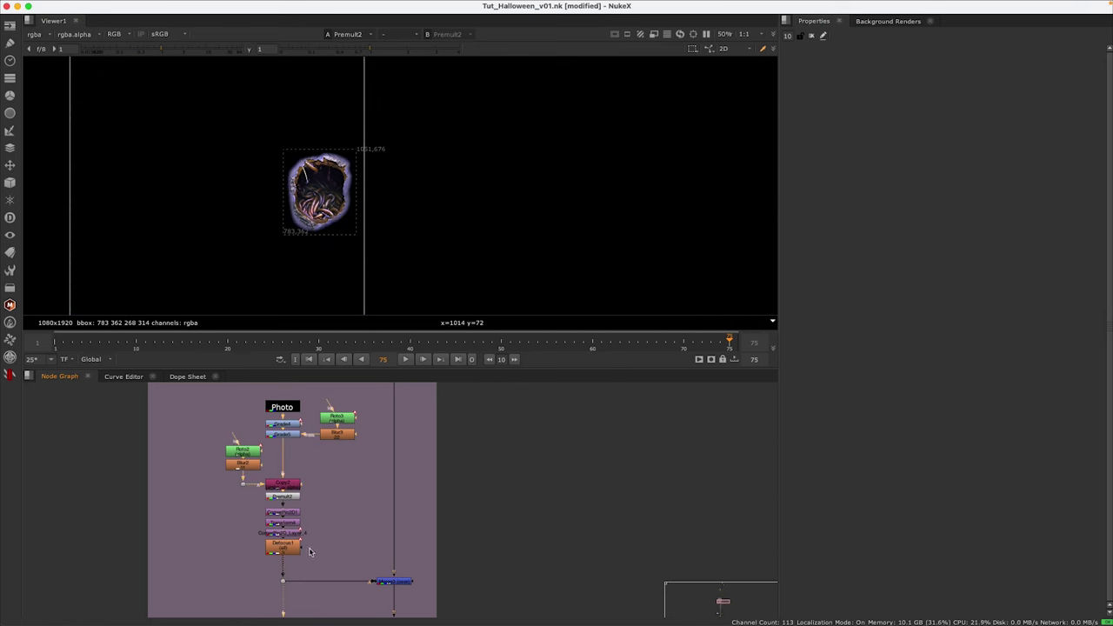
Step: Inspect the CornerPin2D1 and Transform worm hole stages, then the Merge3 composite
{"action": "scroll", "coordinate": [301, 520], "scroll_direction": "up", "scroll_amount": 2}
{"action": "left_click", "coordinate": [298, 515]}
{"action": "key", "text": "1"}
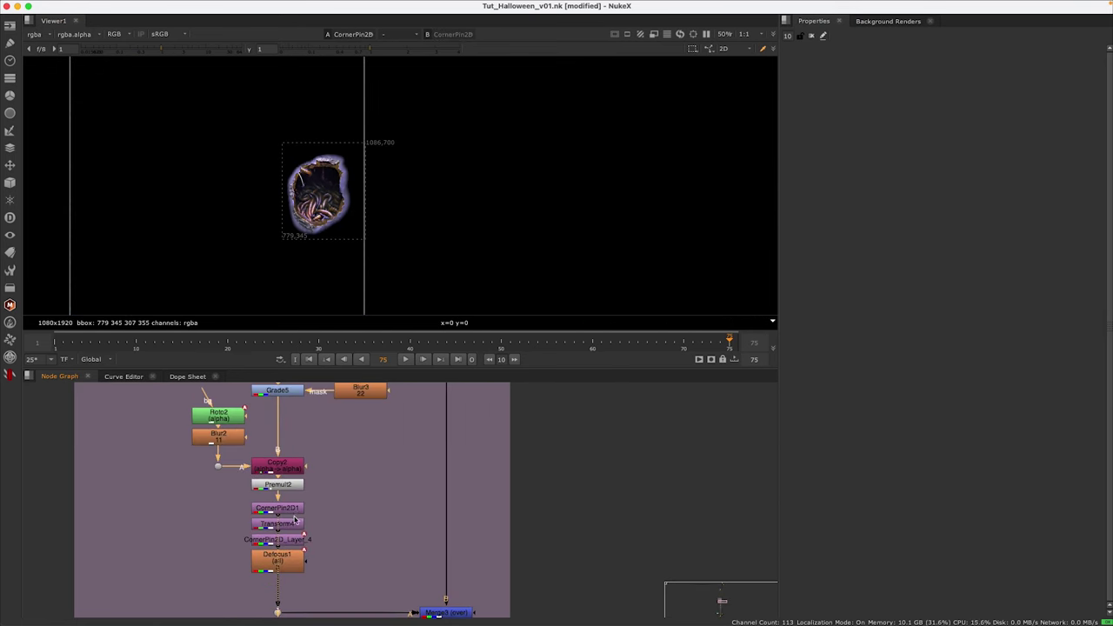
{"action": "left_click", "coordinate": [293, 525]}
{"action": "key", "text": "1"}
{"action": "scroll", "coordinate": [348, 513], "scroll_direction": "down", "scroll_amount": 1}
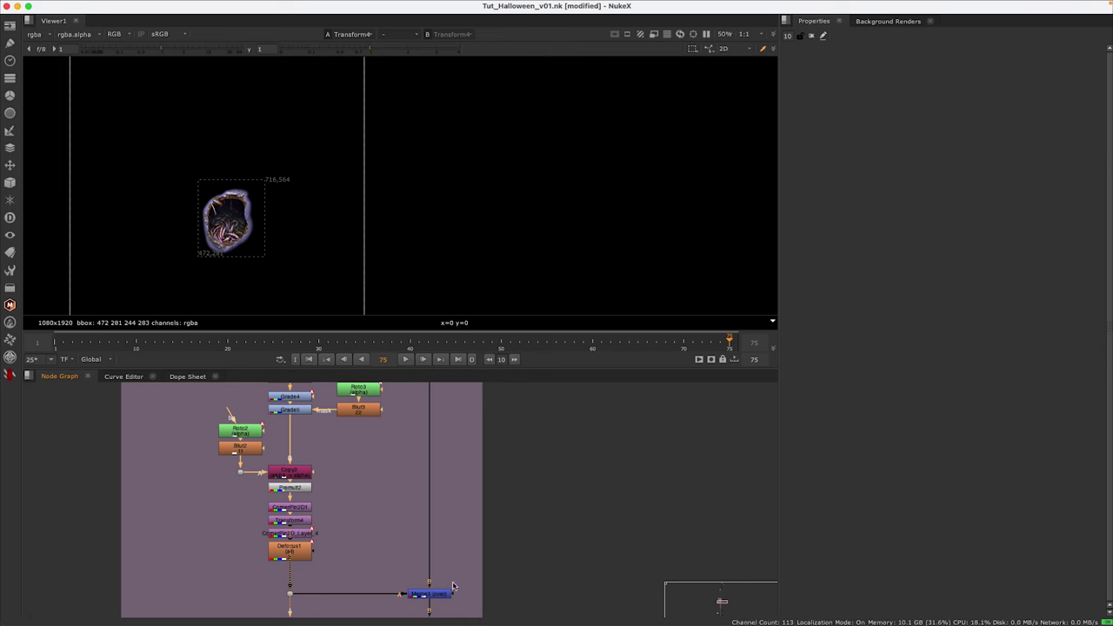
{"action": "left_click", "coordinate": [429, 594]}
{"action": "key", "text": "1"}
Step: At frame 1, toggle Transform4 and the CornerPin2D_Layer node, leaving both enabled
{"action": "left_click", "coordinate": [305, 525]}
{"action": "left_click", "coordinate": [327, 357]}
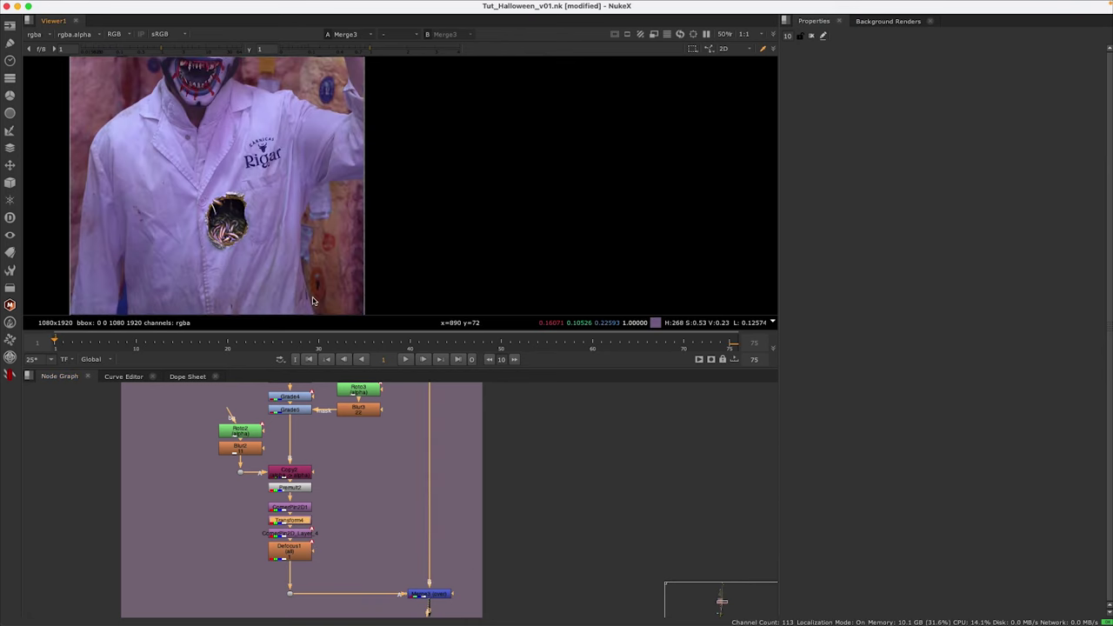
{"action": "scroll", "coordinate": [235, 296], "scroll_direction": "up", "scroll_amount": 3}
{"action": "left_click_drag", "start_coordinate": [260, 537], "coordinate": [333, 513]}
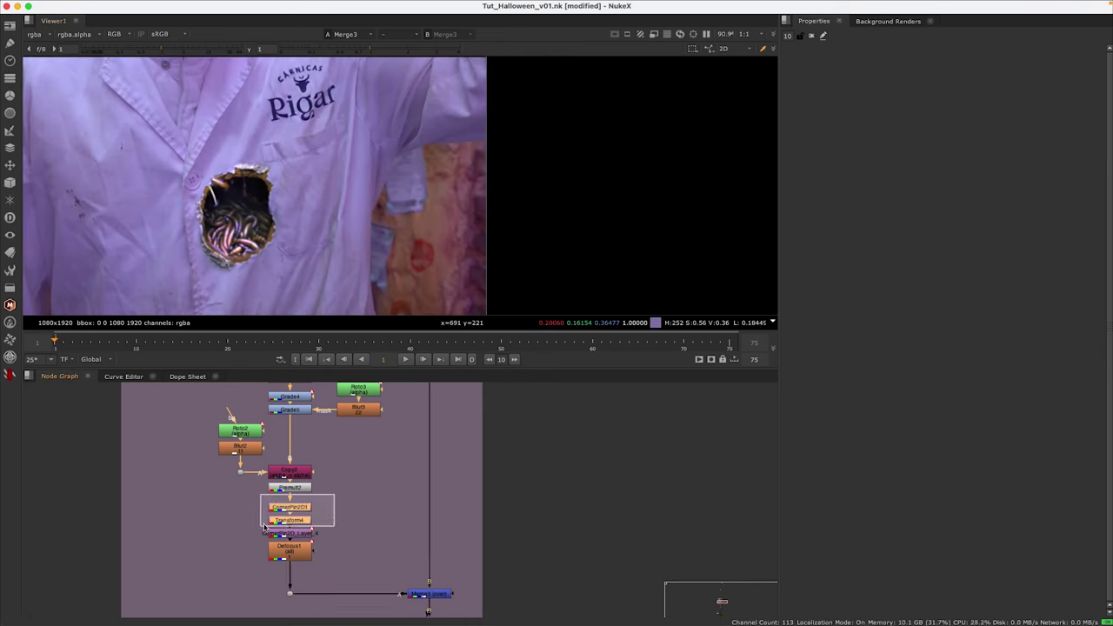
{"action": "key", "text": "d"}
{"action": "key", "text": "d"}
{"action": "key", "text": "d"}
{"action": "key", "text": "d"}
{"action": "key", "text": "d"}
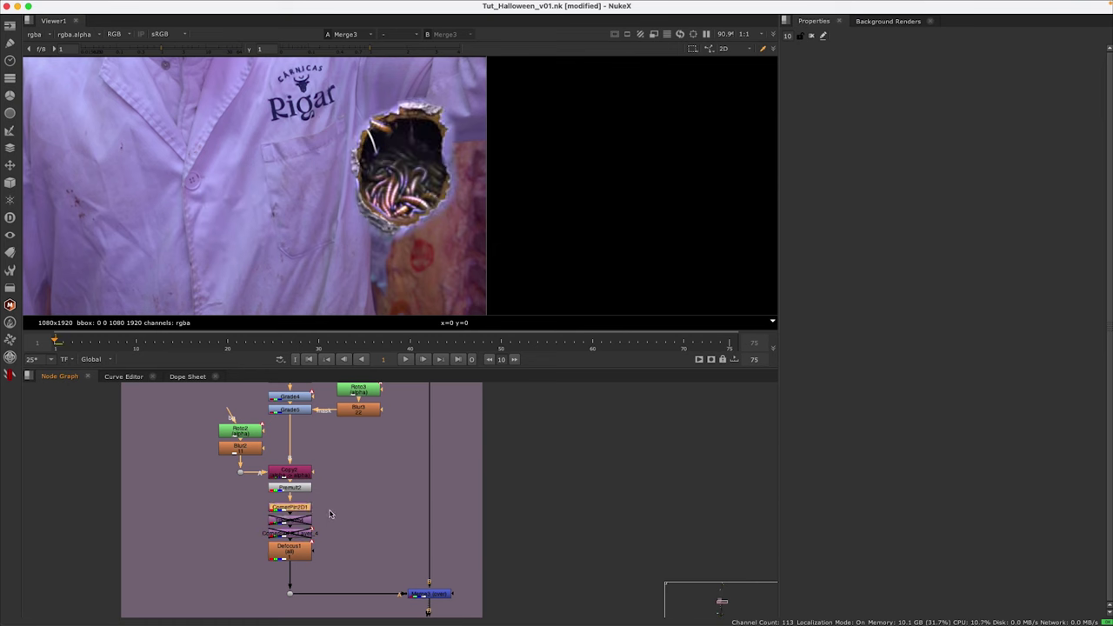
{"action": "left_click", "coordinate": [300, 519]}
{"action": "key", "text": "d"}
{"action": "key", "text": "d"}
{"action": "key", "text": "d"}
{"action": "left_click", "coordinate": [302, 533]}
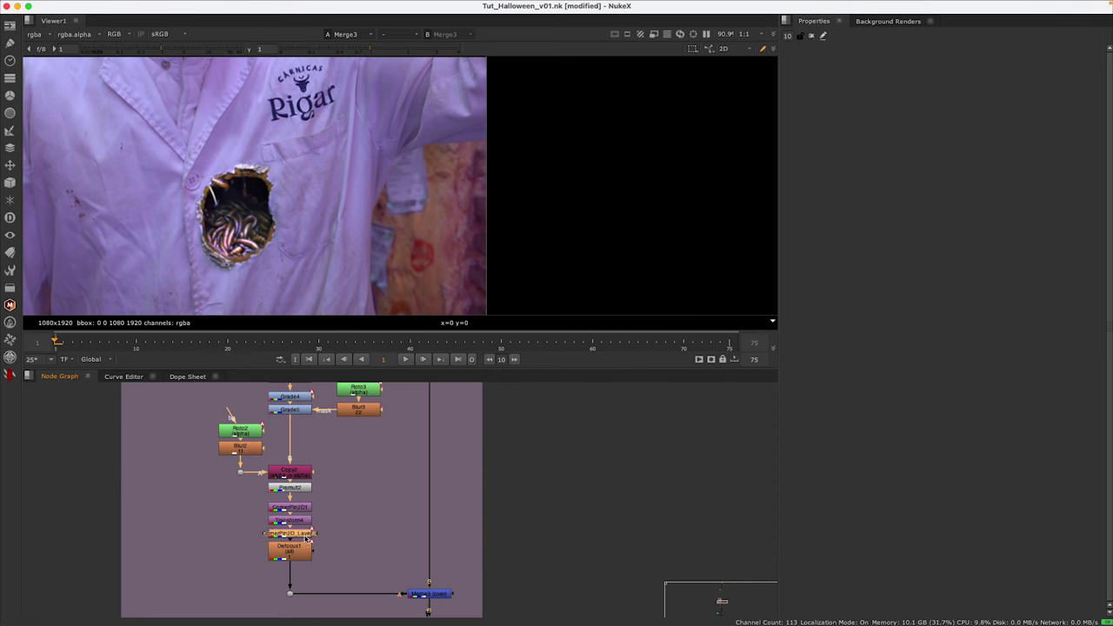
{"action": "key", "text": "d"}
Step: Check the corner pin settings, then fit the Merge3 composite in the viewer and play it
{"action": "double_click", "coordinate": [311, 535]}
{"action": "scroll", "coordinate": [373, 552], "scroll_direction": "down", "scroll_amount": 2}
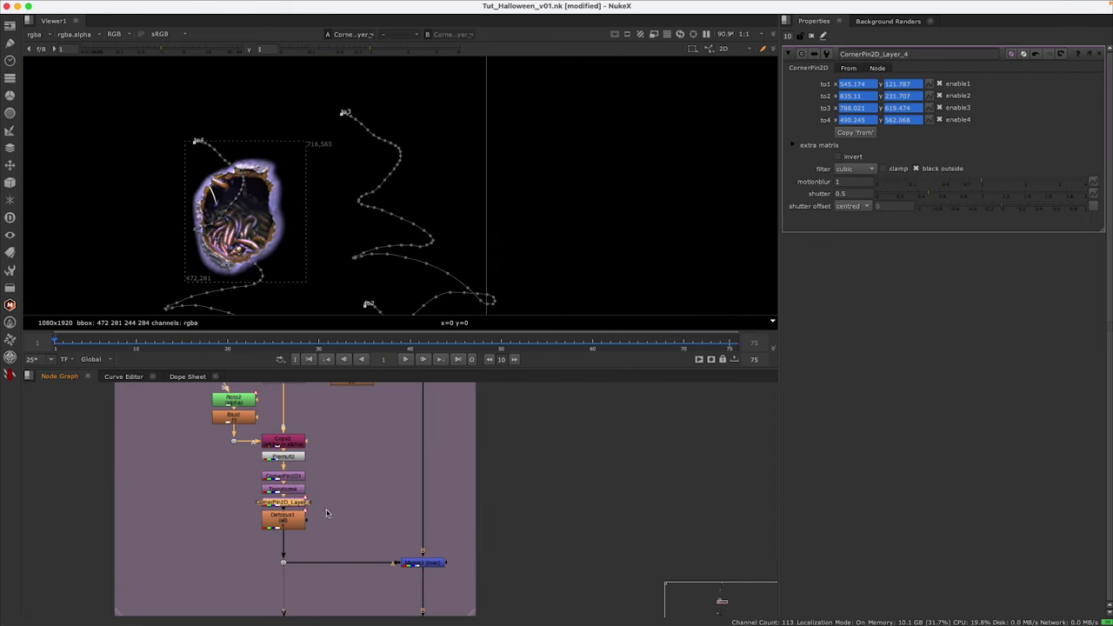
{"action": "left_click", "coordinate": [810, 35]}
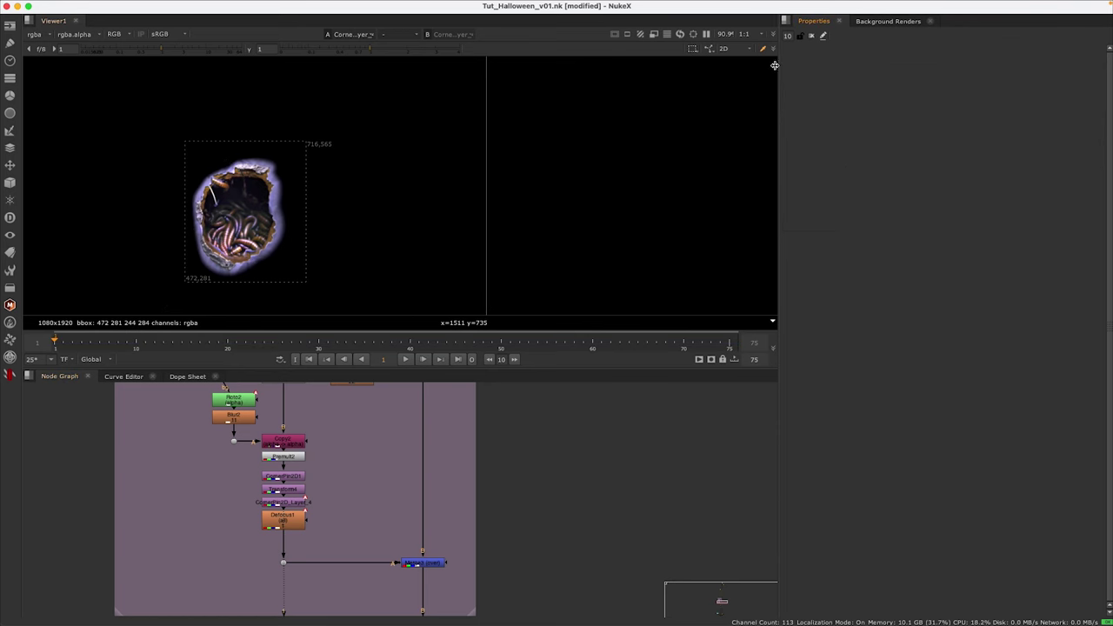
{"action": "left_click", "coordinate": [422, 562]}
{"action": "key", "text": "1"}
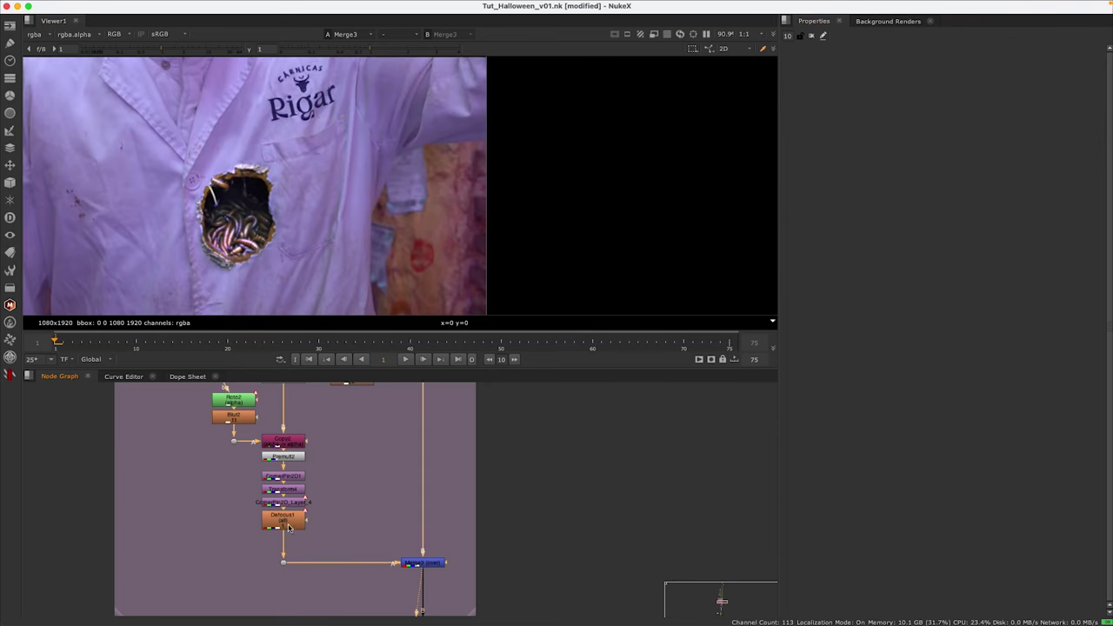
{"action": "key", "text": "f"}
{"action": "left_click", "coordinate": [422, 361]}
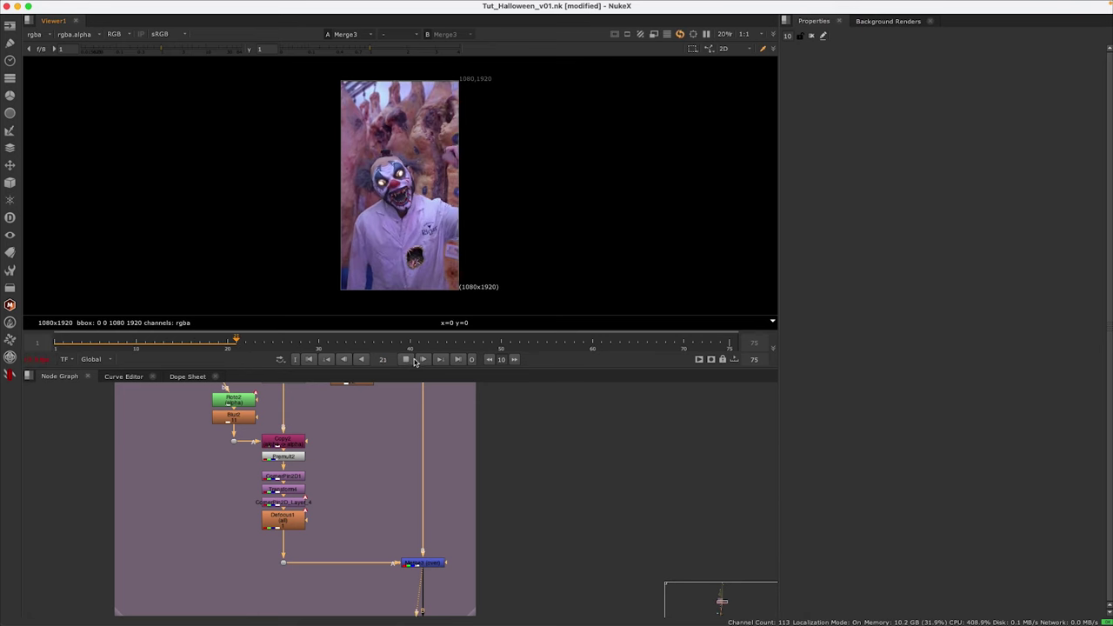
Step: Stop playback, fit the graph and launch Mocha UI from the Mocha Pro1 node's properties
{"action": "left_click", "coordinate": [412, 361]}
{"action": "key", "text": "f"}
{"action": "scroll", "coordinate": [395, 420], "scroll_direction": "up", "scroll_amount": 10}
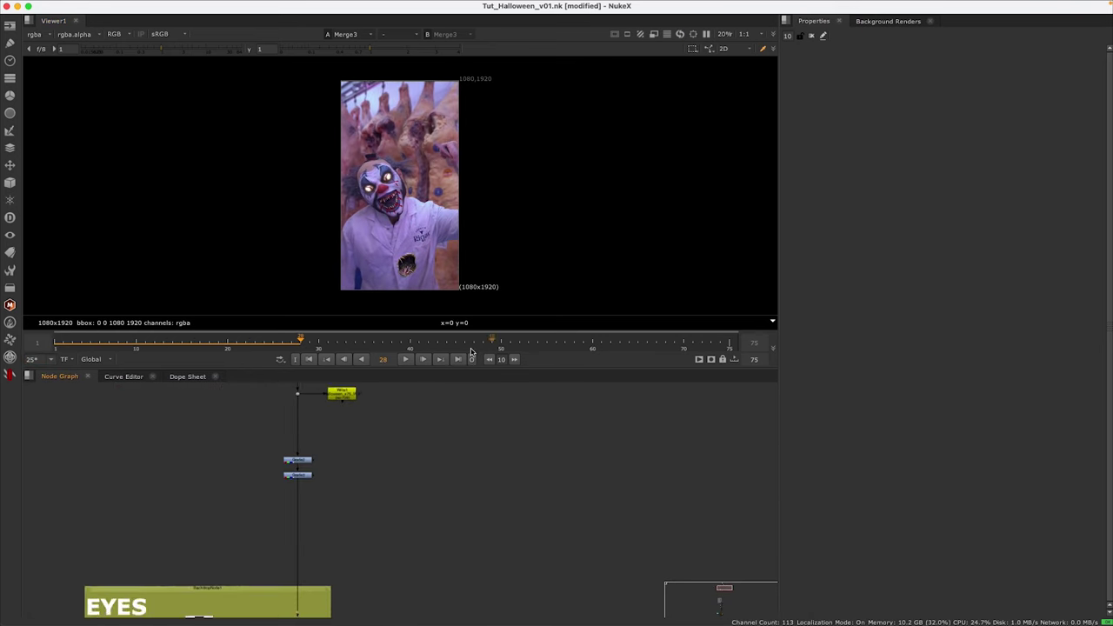
{"action": "double_click", "coordinate": [323, 390]}
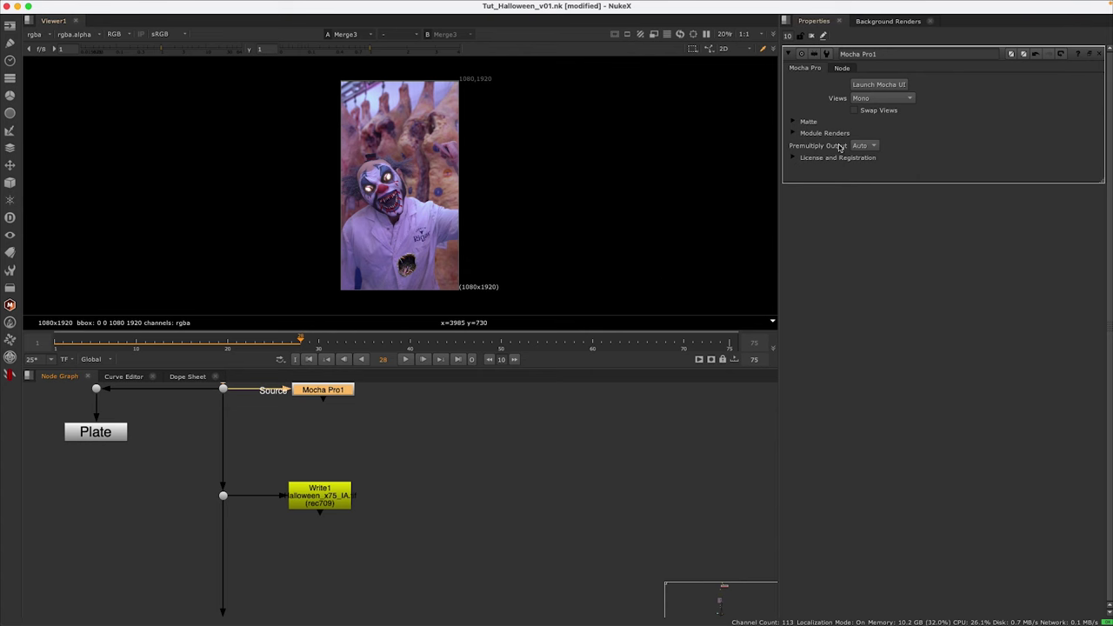
{"action": "left_click", "coordinate": [894, 82]}
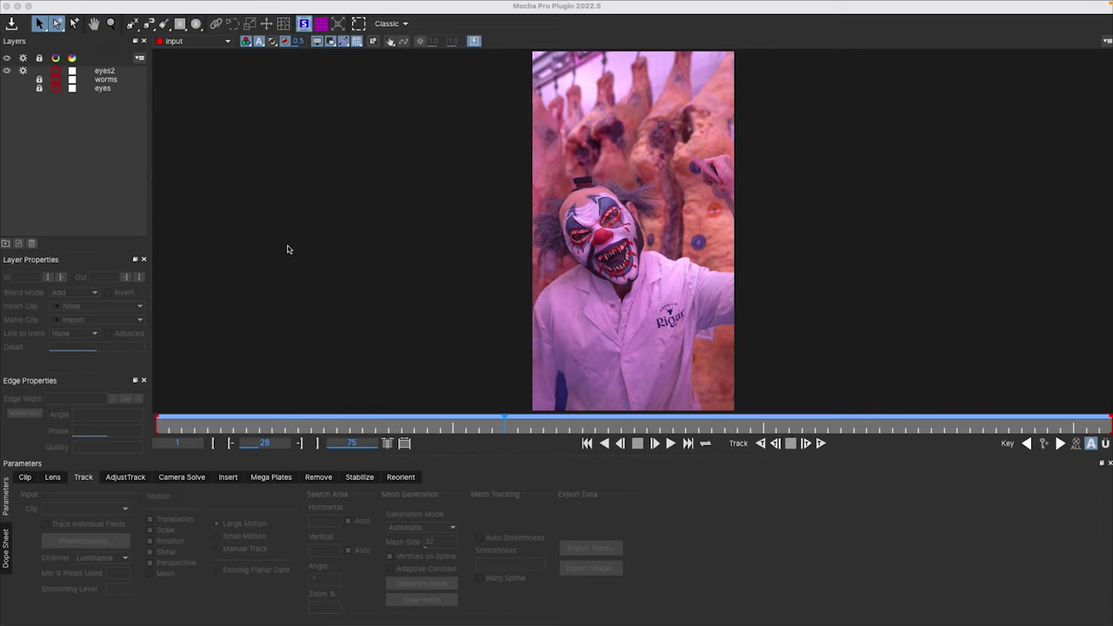
Step: Show only the worms layer and play the clip from the first frame to check its track
{"action": "left_click", "coordinate": [114, 72]}
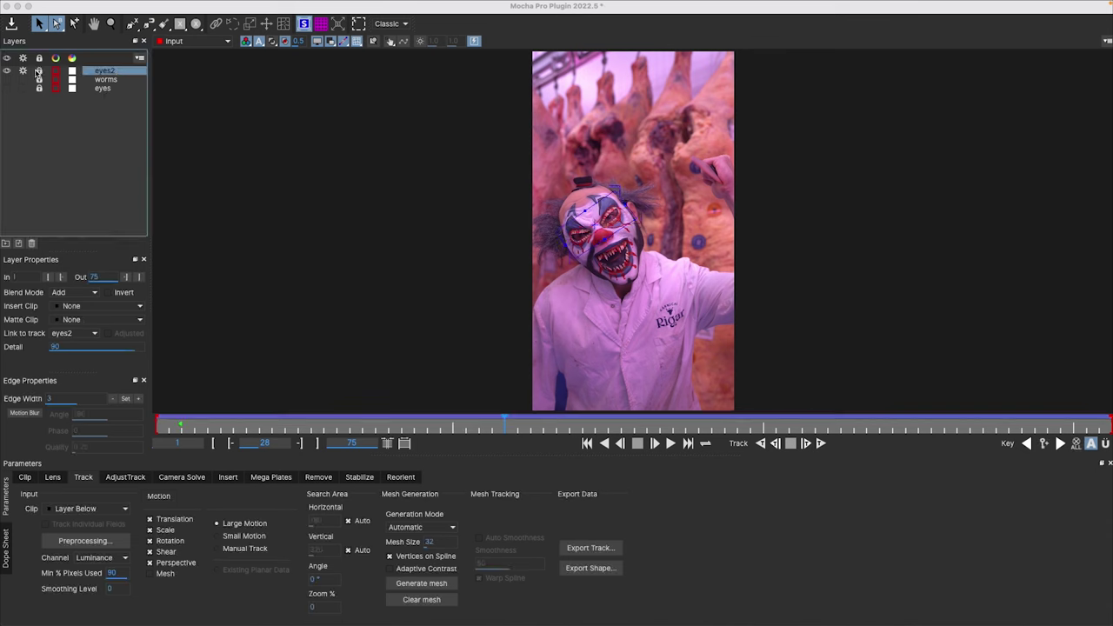
{"action": "left_click", "coordinate": [111, 87]}
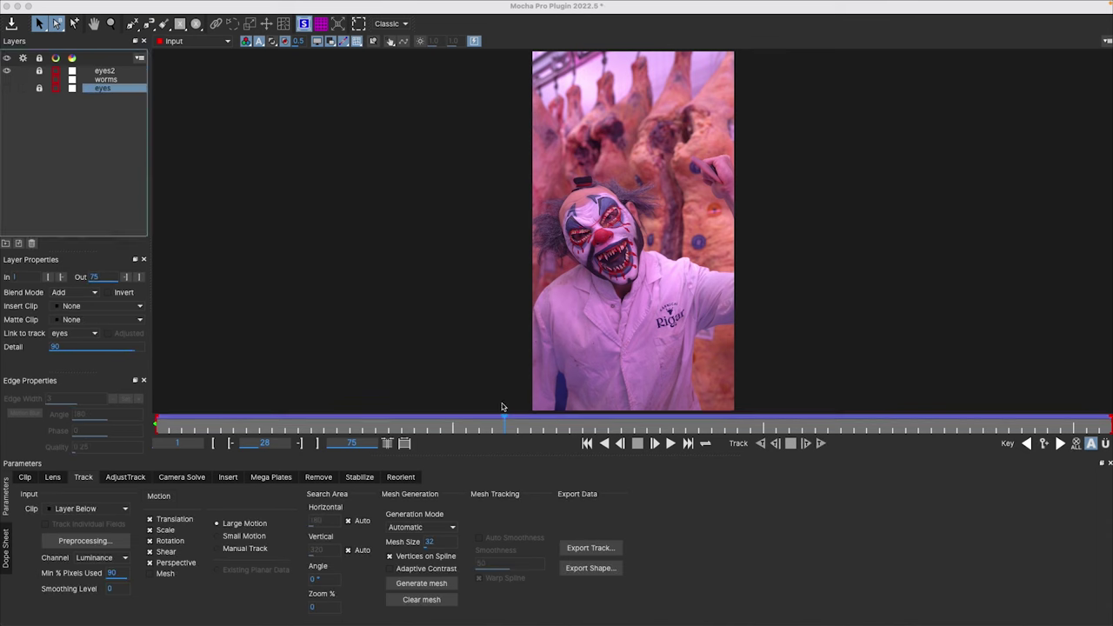
{"action": "left_click_drag", "start_coordinate": [474, 426], "coordinate": [285, 426]}
{"action": "left_click", "coordinate": [7, 88]}
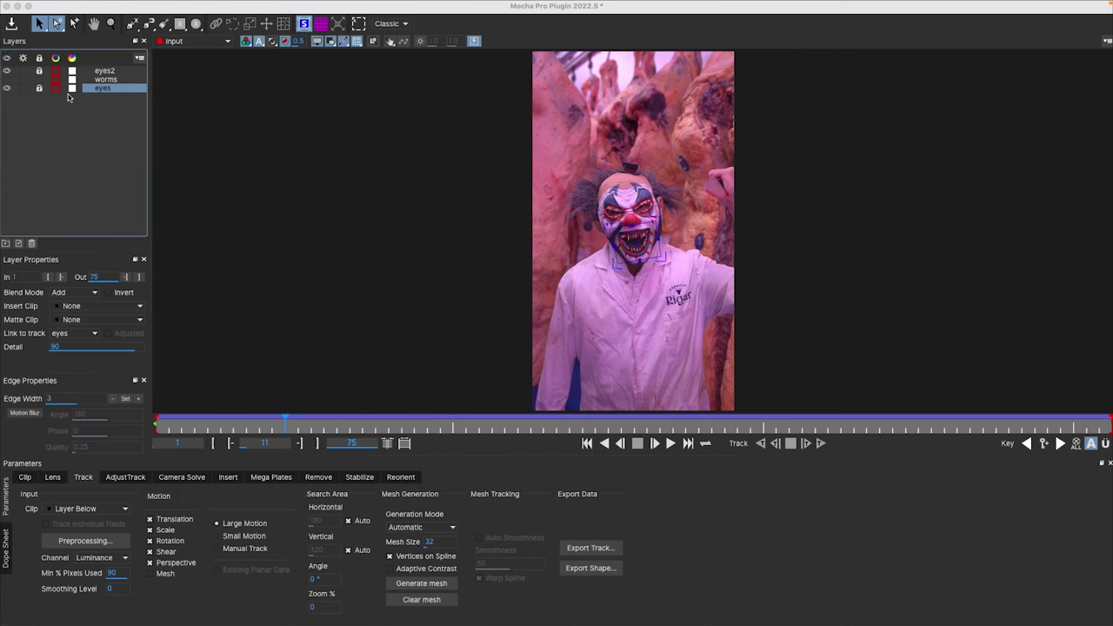
{"action": "left_click", "coordinate": [7, 88]}
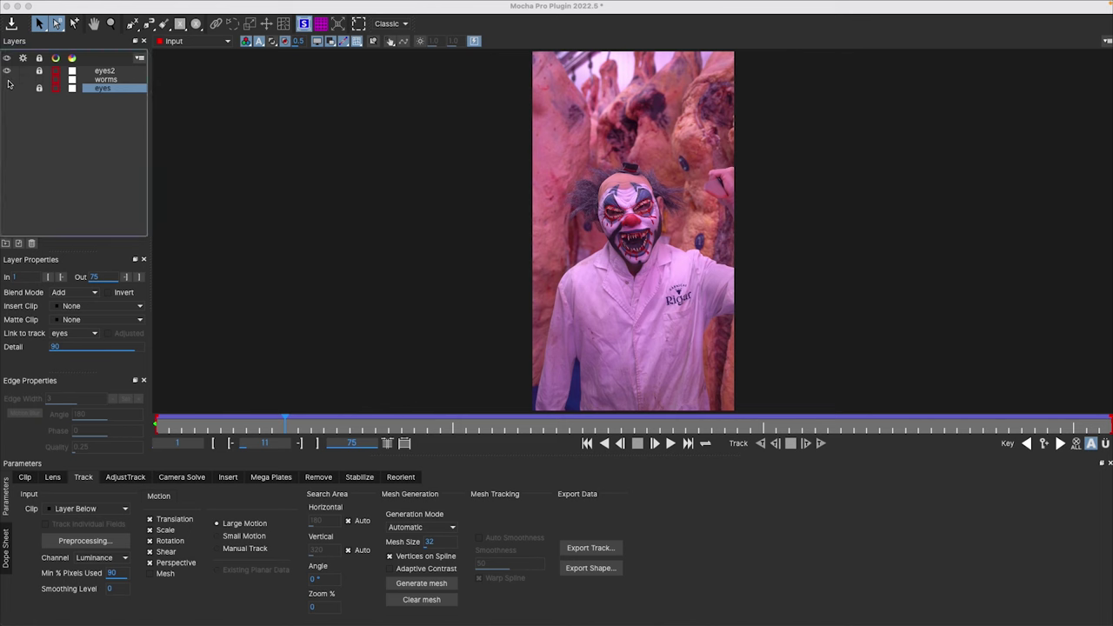
{"action": "left_click", "coordinate": [7, 79]}
{"action": "left_click", "coordinate": [104, 80]}
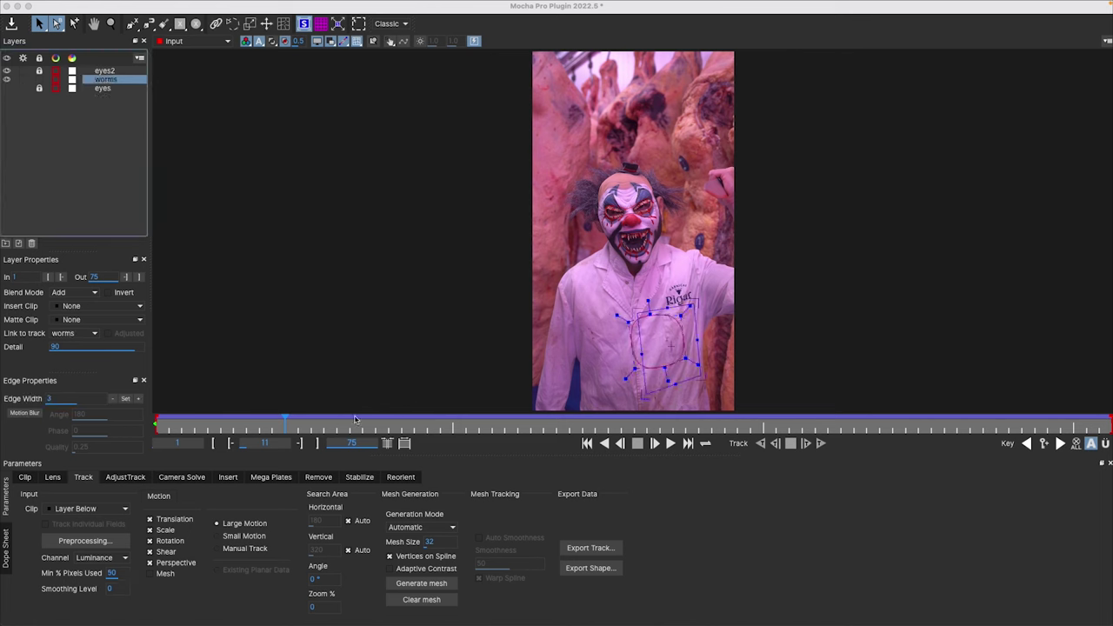
{"action": "key", "text": "Home"}
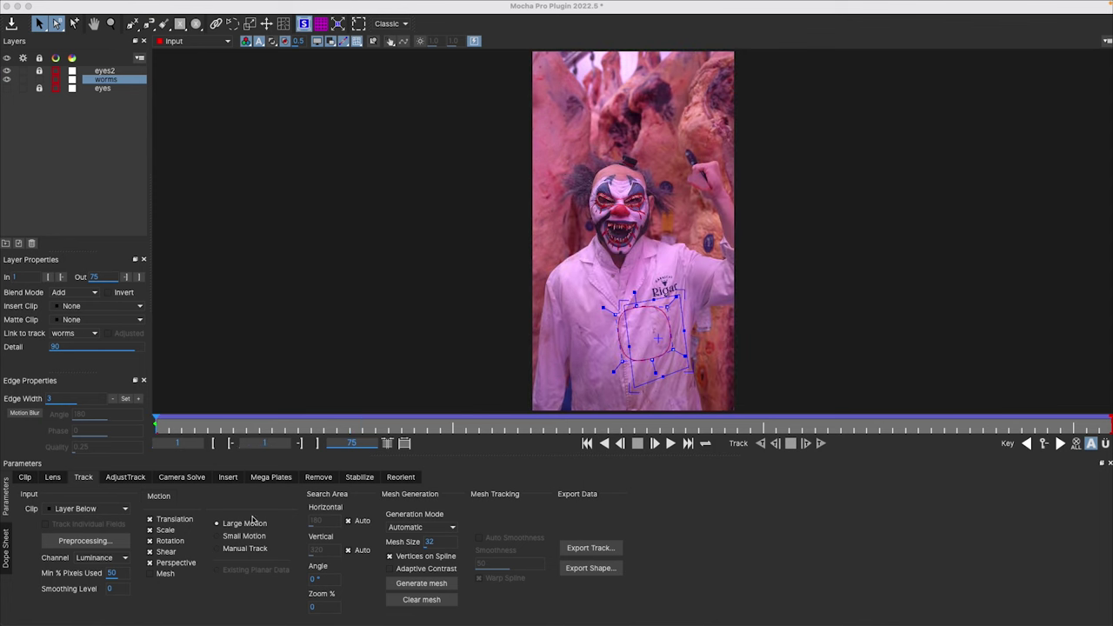
{"action": "key", "text": "space"}
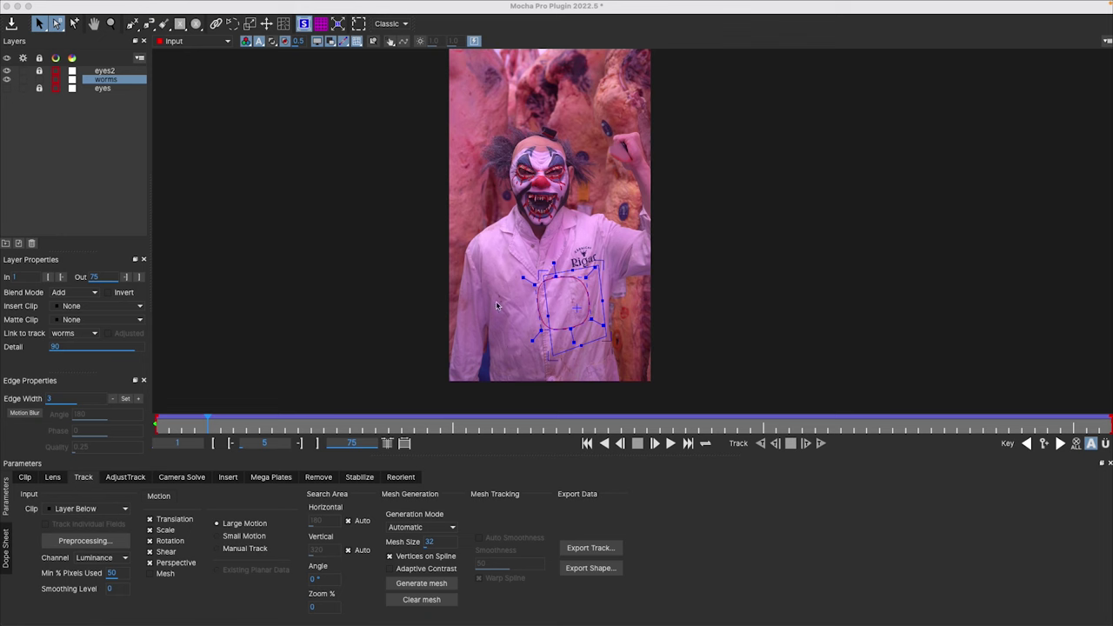
{"action": "left_click_drag", "start_coordinate": [397, 258], "coordinate": [404, 294]}
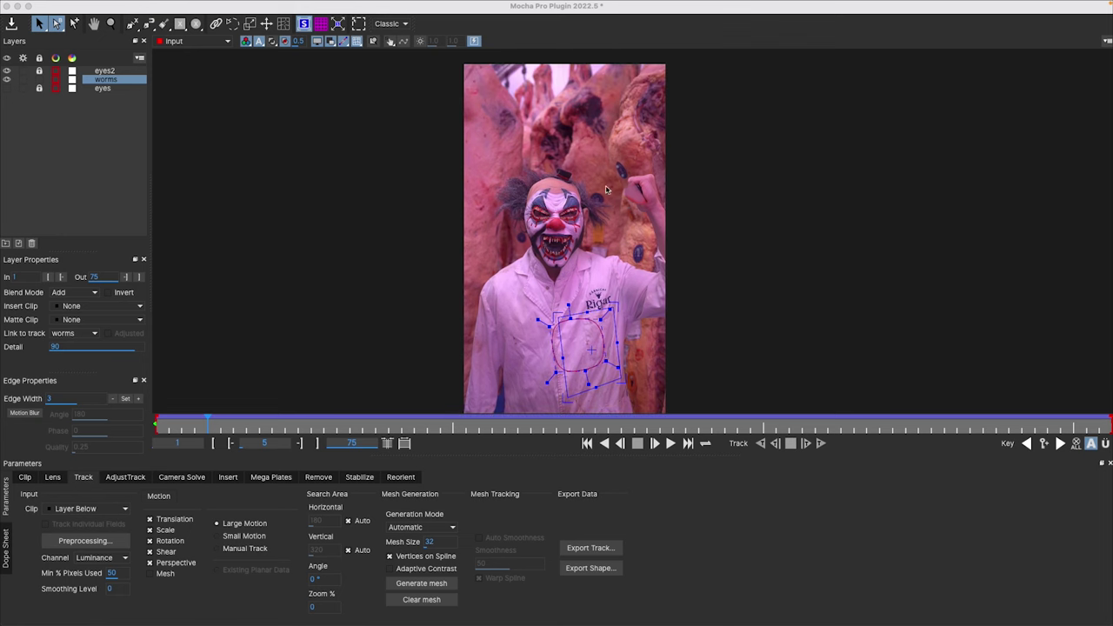
Step: Unlock the worms layer, select the eyes layer, then quit Mocha and save the changes
{"action": "left_click", "coordinate": [39, 79]}
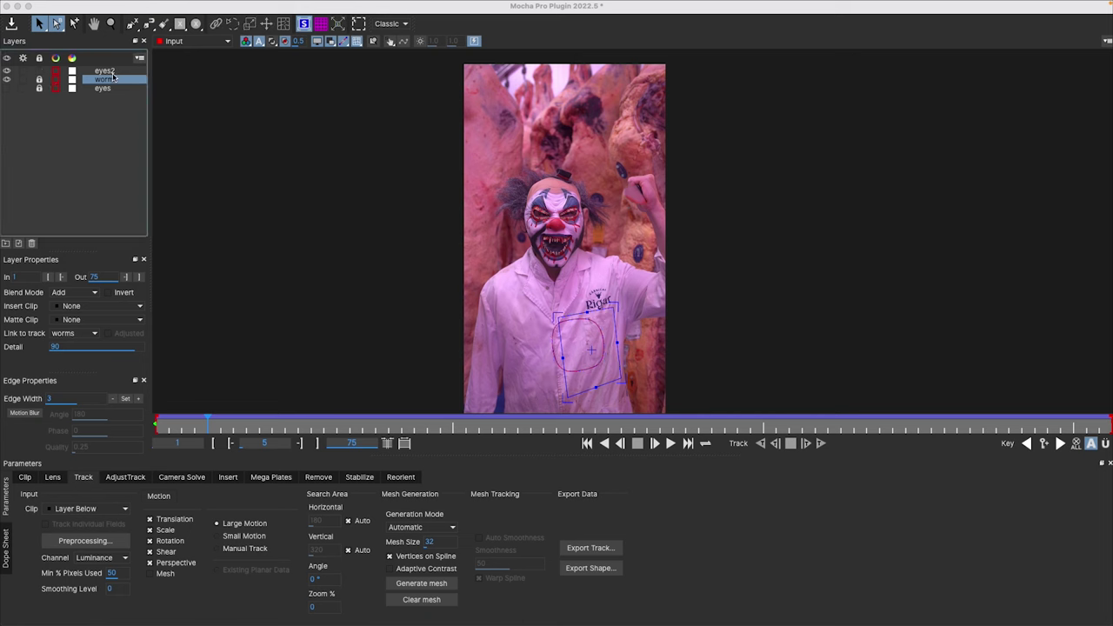
{"action": "left_click", "coordinate": [39, 79]}
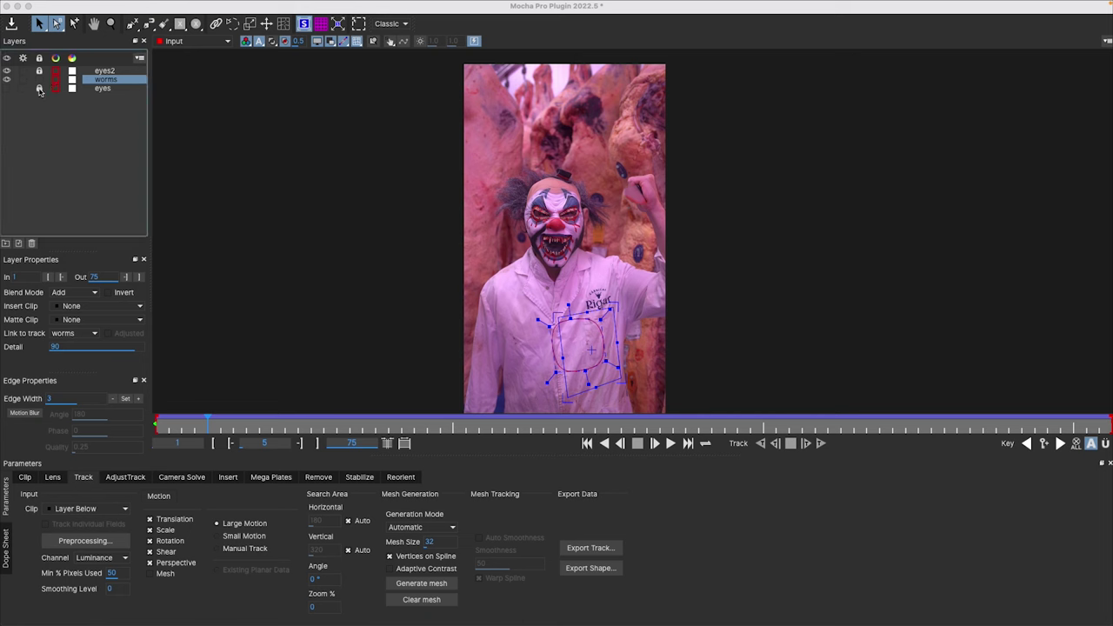
{"action": "left_click", "coordinate": [105, 88]}
{"action": "scroll", "coordinate": [485, 186], "scroll_direction": "up", "scroll_amount": 5}
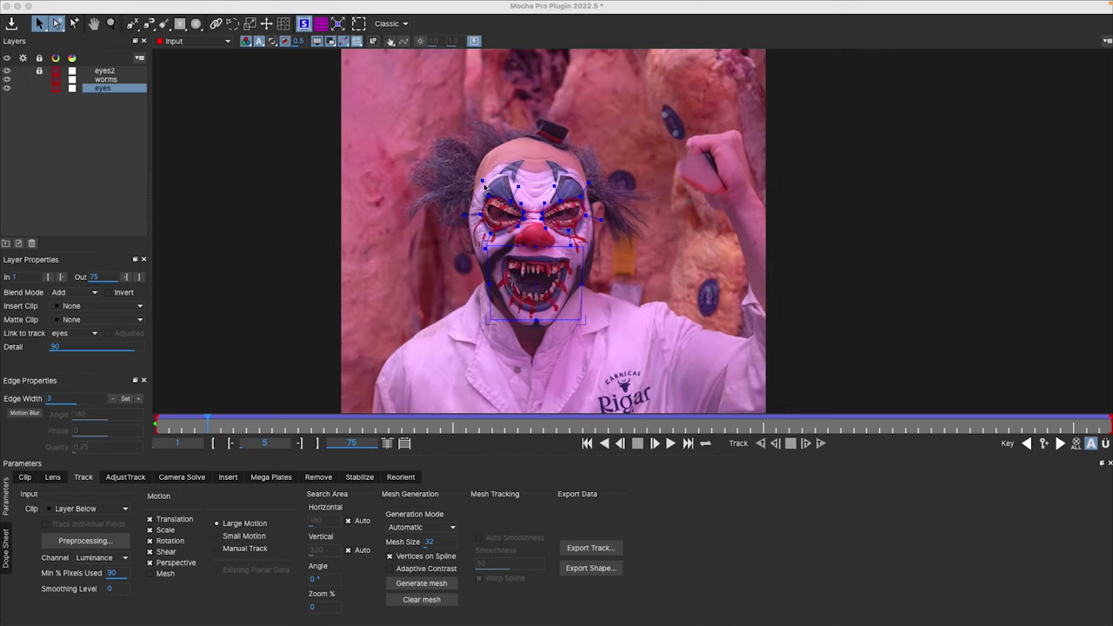
{"action": "scroll", "coordinate": [628, 183], "scroll_direction": "down", "scroll_amount": 1}
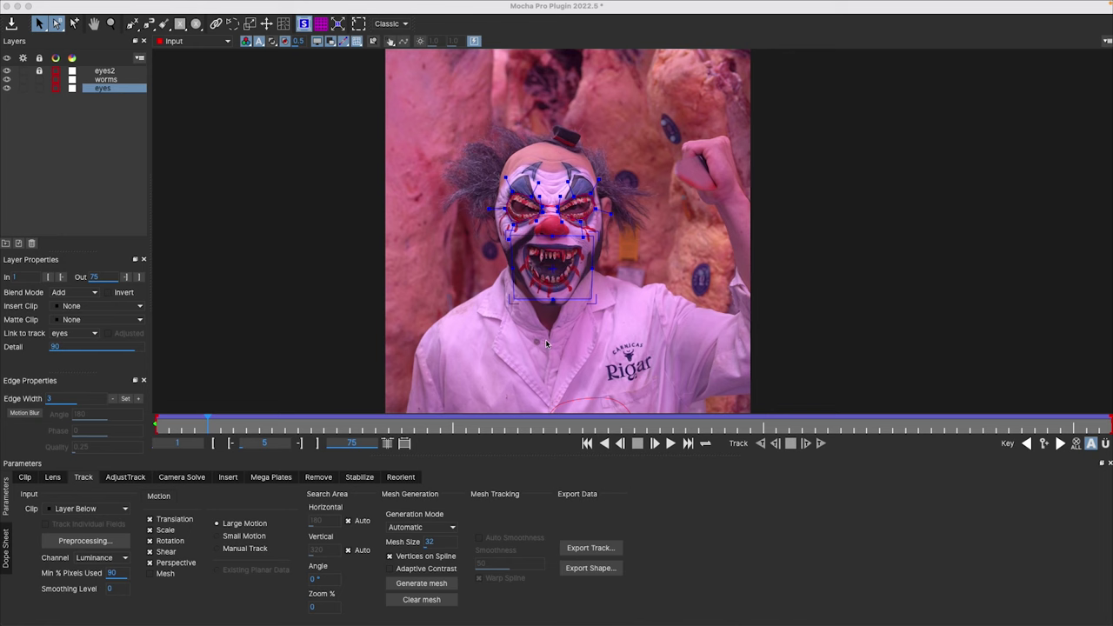
{"action": "key", "text": "super+q"}
{"action": "left_click", "coordinate": [721, 335]}
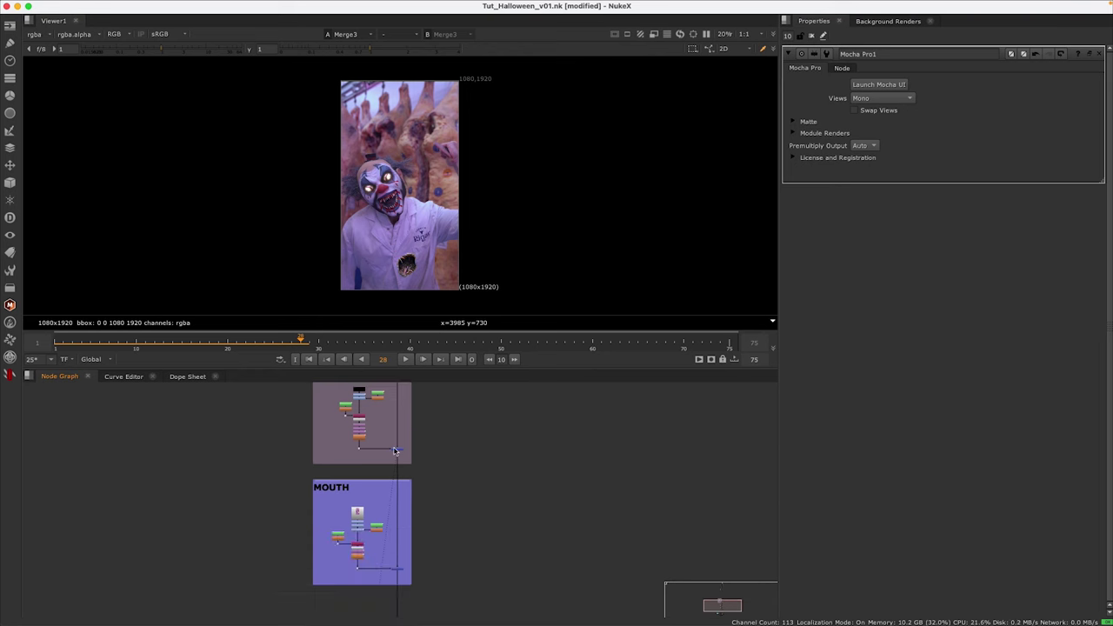
Step: View the mouth source Read3, then the Grade6 and Grade8 colour-corrected results
{"action": "scroll", "coordinate": [409, 487], "scroll_direction": "down", "scroll_amount": 5}
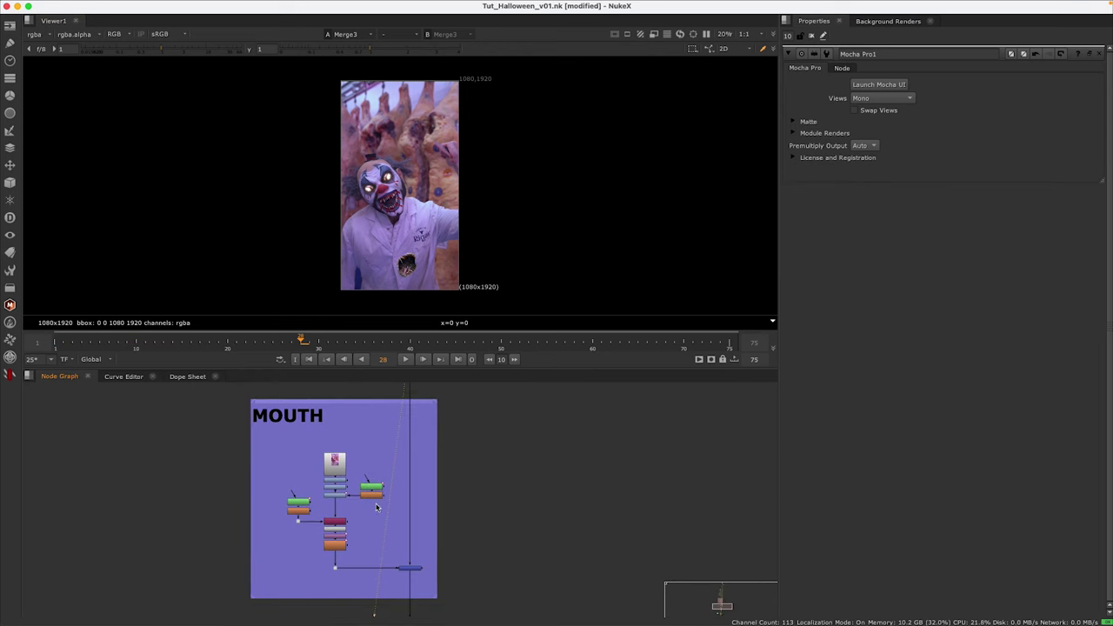
{"action": "left_click", "coordinate": [305, 426]}
{"action": "key", "text": "1"}
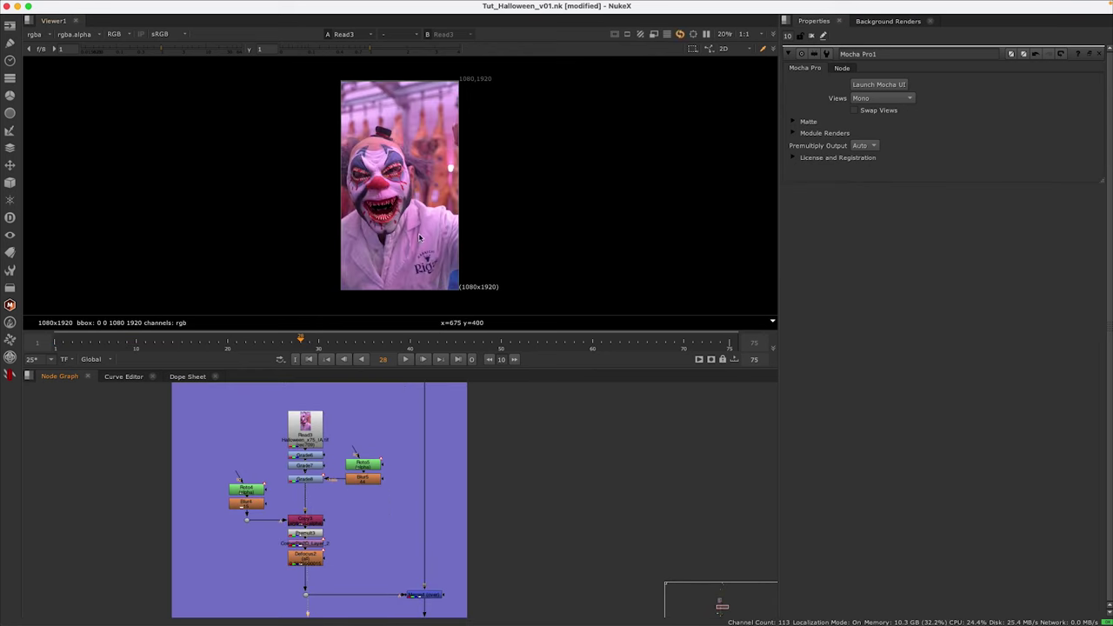
{"action": "scroll", "coordinate": [366, 188], "scroll_direction": "up", "scroll_amount": 3}
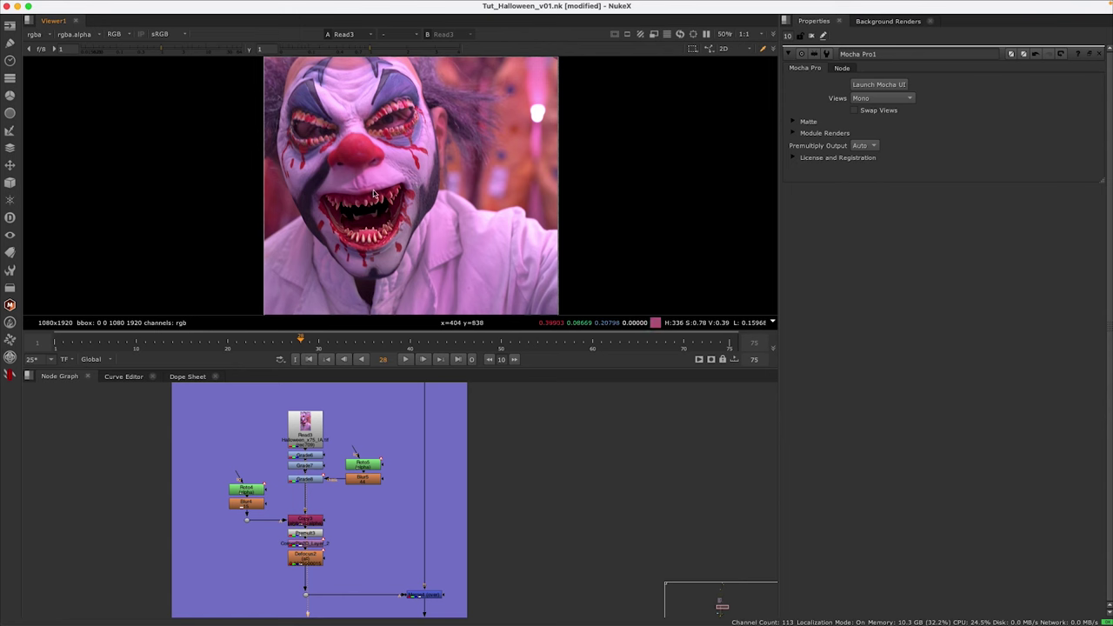
{"action": "left_click", "coordinate": [313, 467]}
{"action": "key", "text": "1"}
{"action": "left_click", "coordinate": [309, 479]}
{"action": "key", "text": "1"}
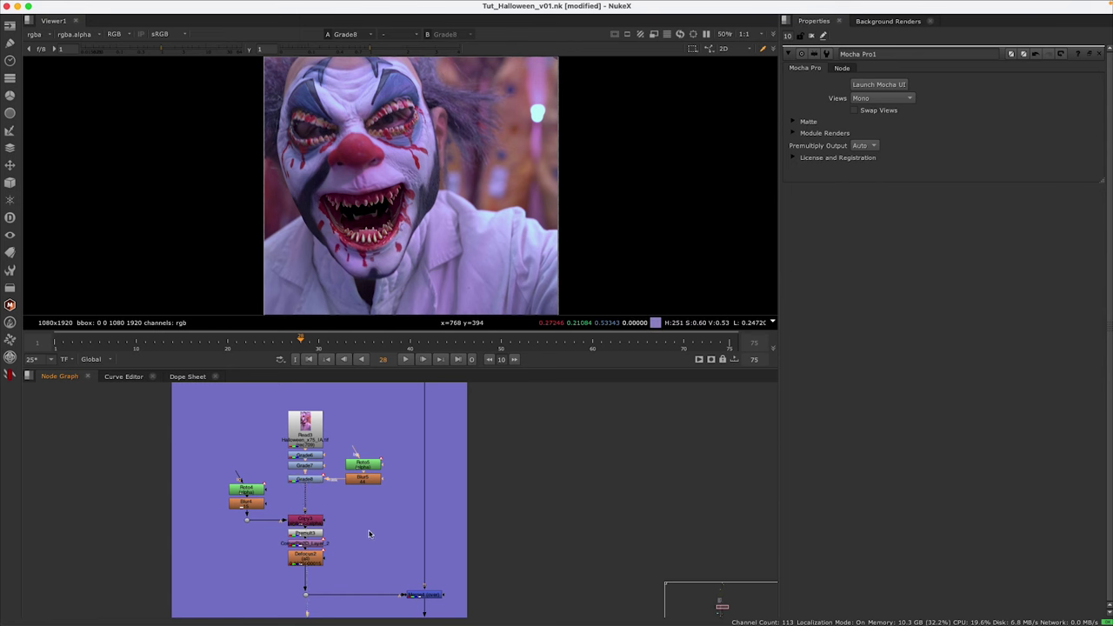
Step: View the matted Premult3 mouth and the Defocus2 result
{"action": "left_click_drag", "start_coordinate": [367, 530], "coordinate": [343, 476]}
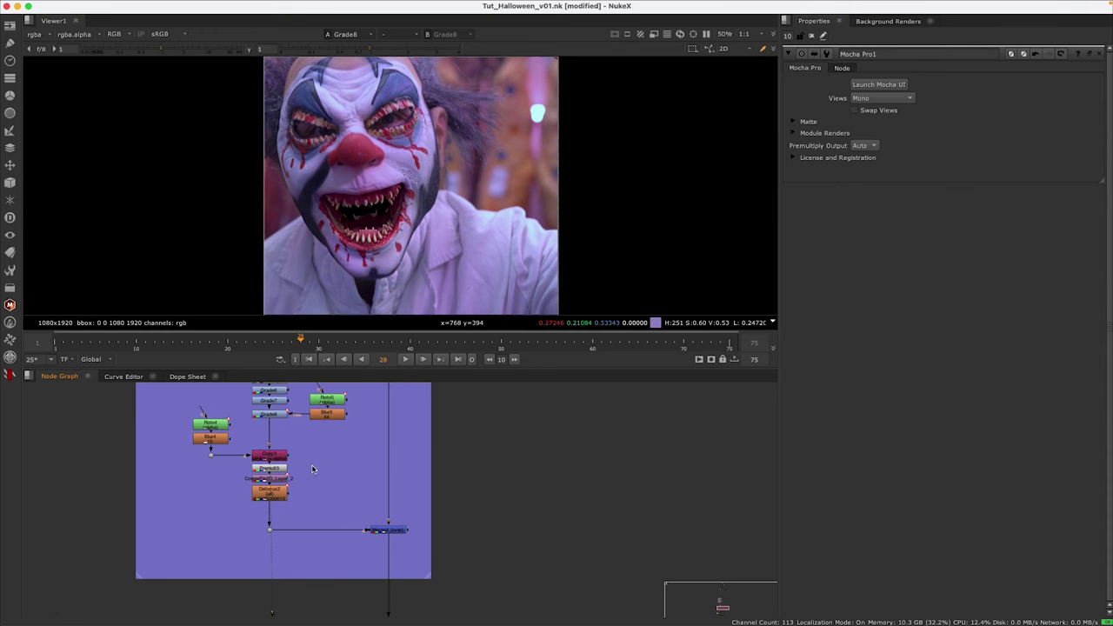
{"action": "left_click", "coordinate": [284, 469]}
{"action": "key", "text": "1"}
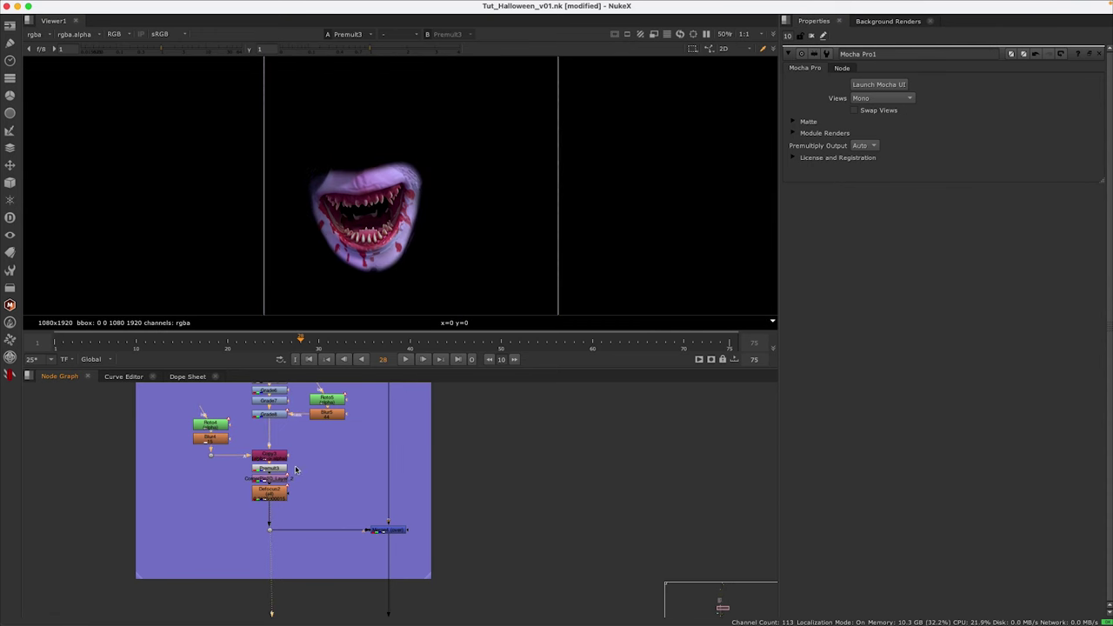
{"action": "left_click", "coordinate": [276, 493]}
{"action": "key", "text": "1"}
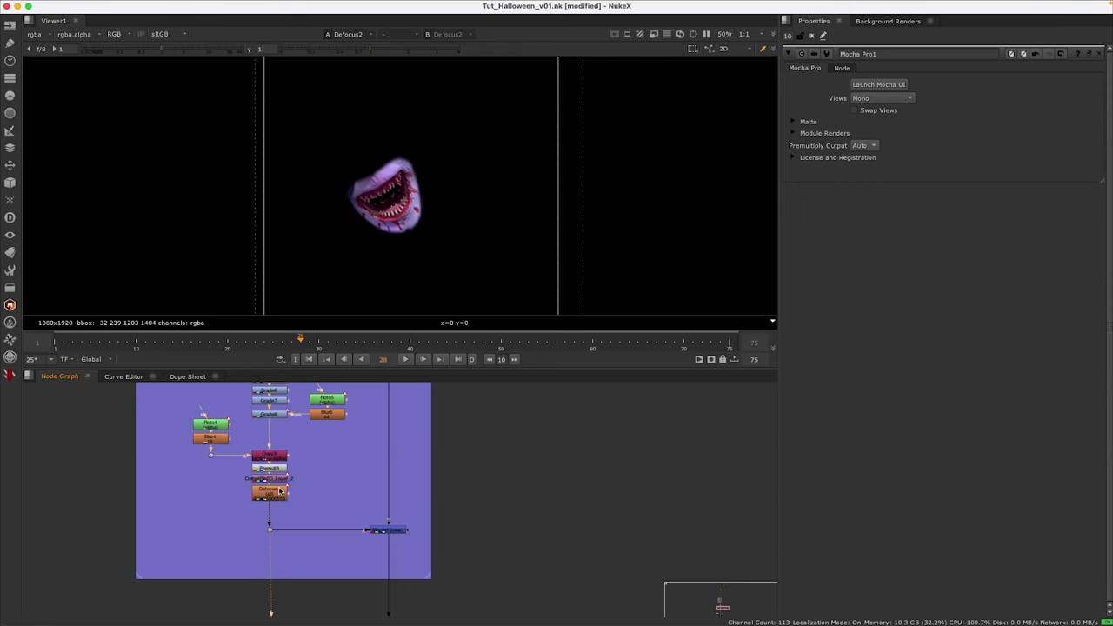
Step: Open CornerPin2D_Layer_2 at frame 1, then view the full Merge4 composite
{"action": "double_click", "coordinate": [280, 479]}
{"action": "left_click", "coordinate": [309, 359]}
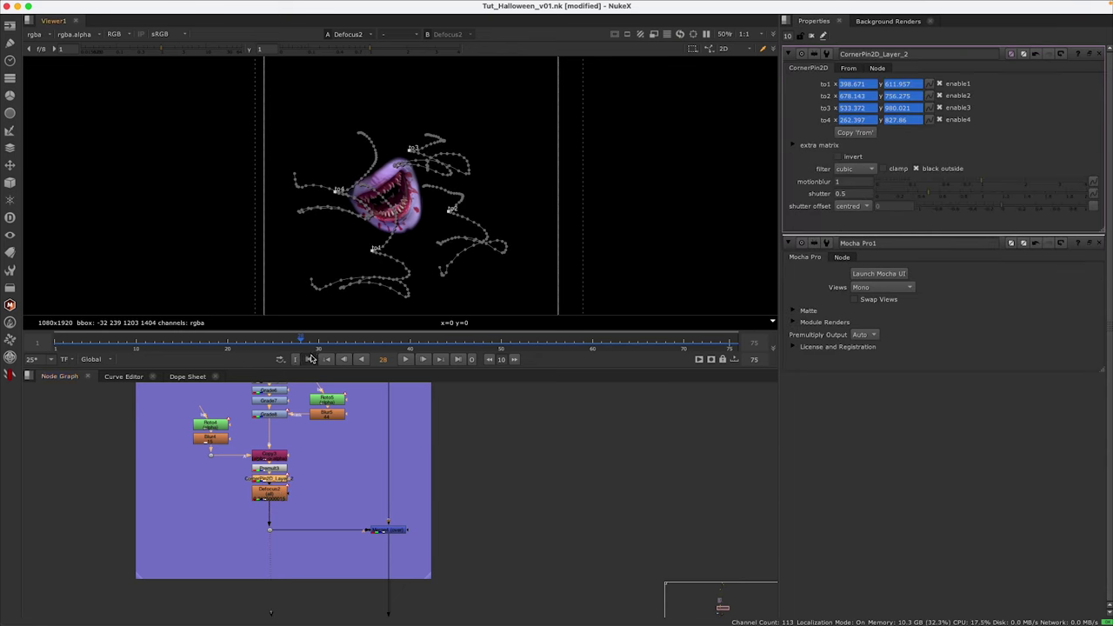
{"action": "left_click", "coordinate": [814, 39]}
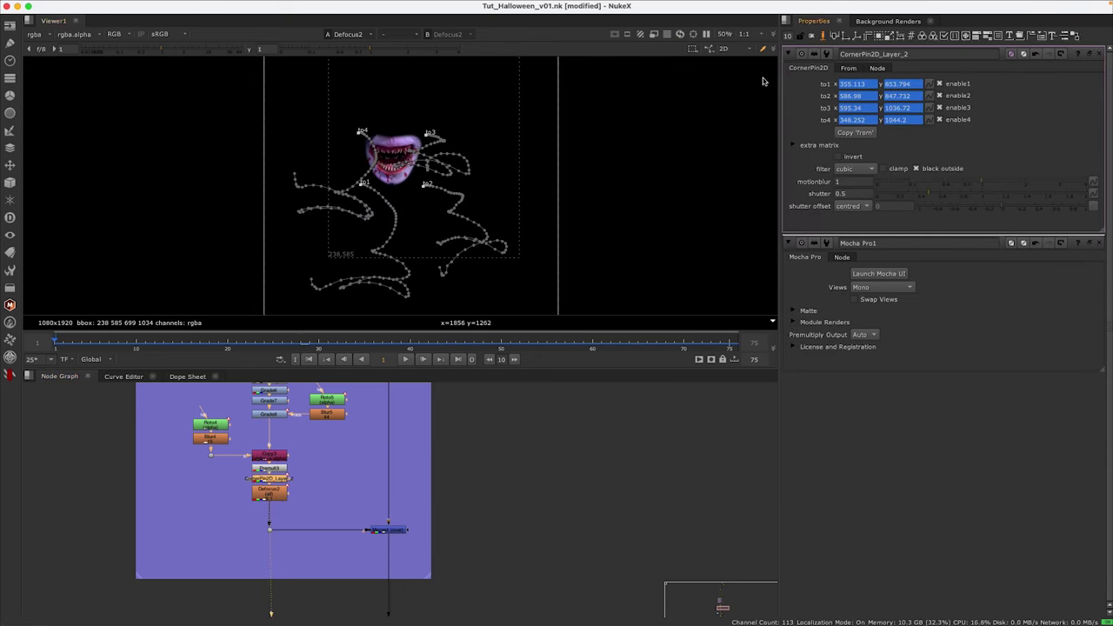
{"action": "left_click", "coordinate": [388, 529]}
{"action": "key", "text": "1"}
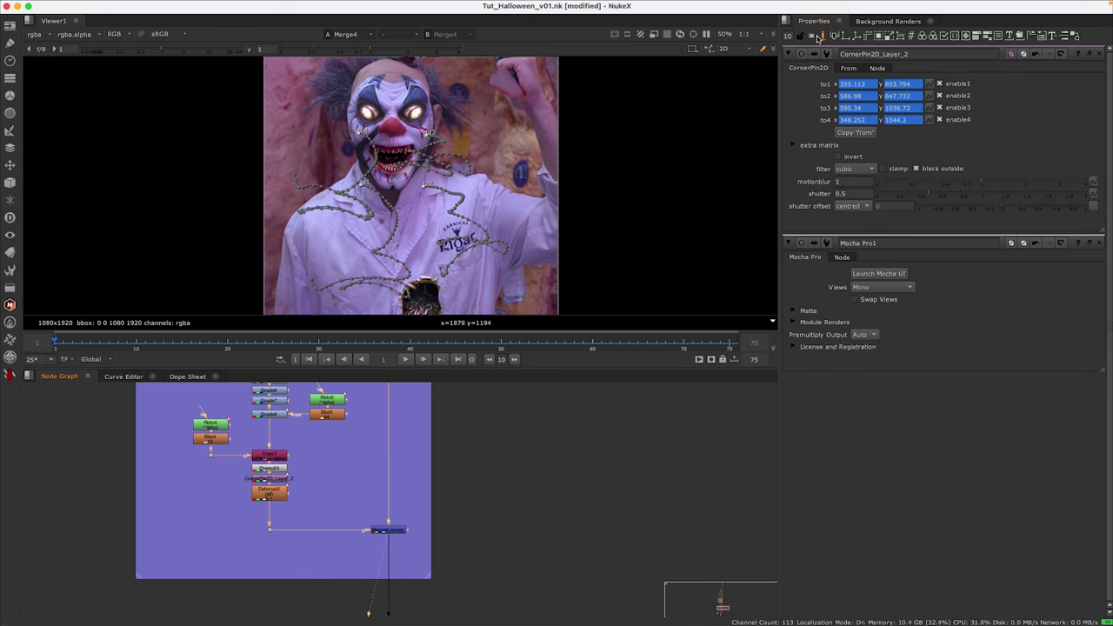
{"action": "left_click", "coordinate": [812, 36]}
Step: View the apVignette, Chromatik and GrainAdvanced finishing stages in turn
{"action": "scroll", "coordinate": [451, 492], "scroll_direction": "down", "scroll_amount": 2}
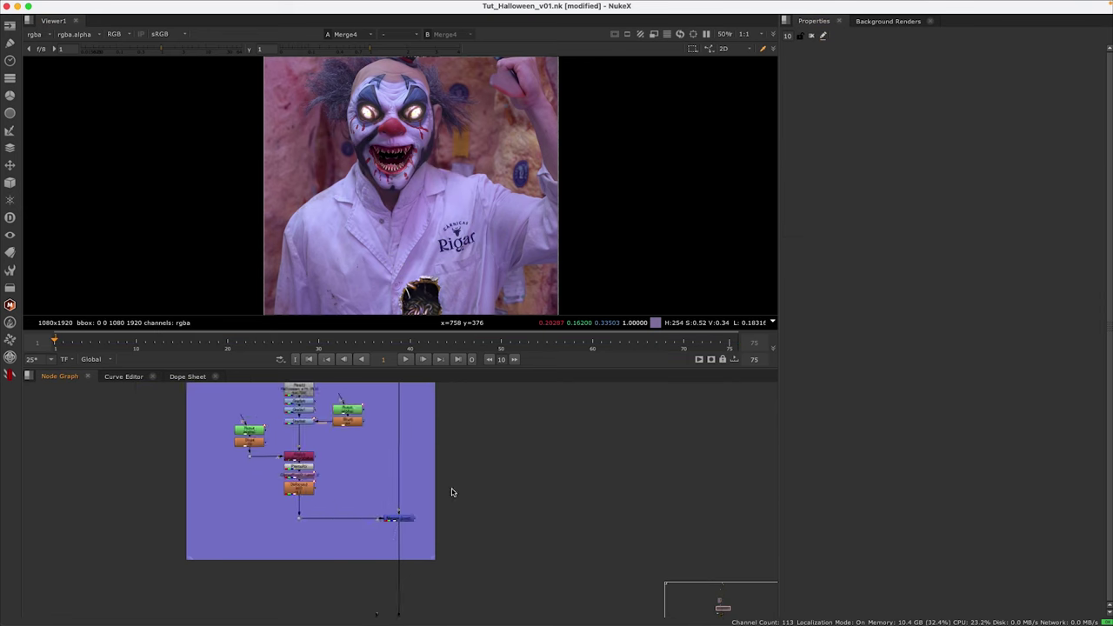
{"action": "scroll", "coordinate": [451, 492], "scroll_direction": "down", "scroll_amount": 2}
{"action": "scroll", "coordinate": [357, 440], "scroll_direction": "up", "scroll_amount": 4}
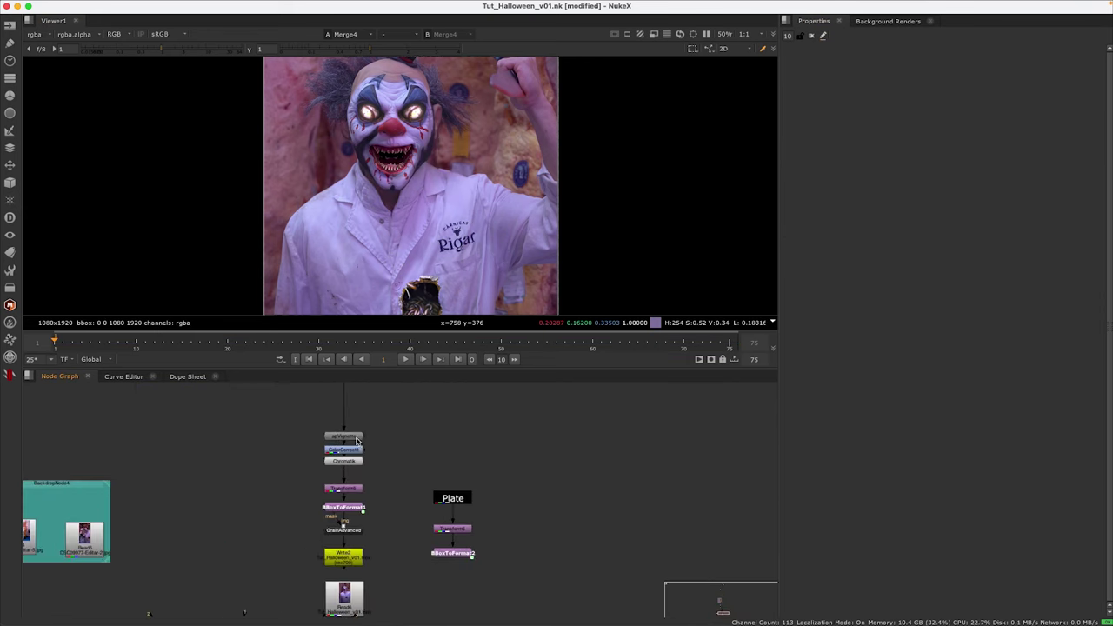
{"action": "left_click", "coordinate": [344, 437]}
{"action": "key", "text": "1"}
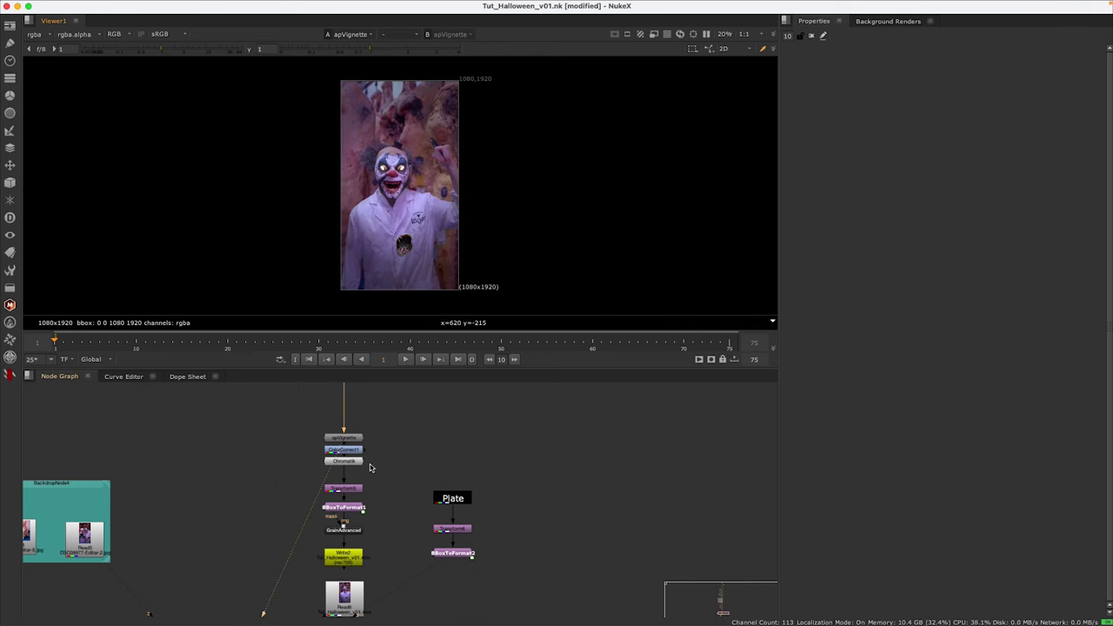
{"action": "left_click", "coordinate": [348, 461]}
{"action": "key", "text": "1"}
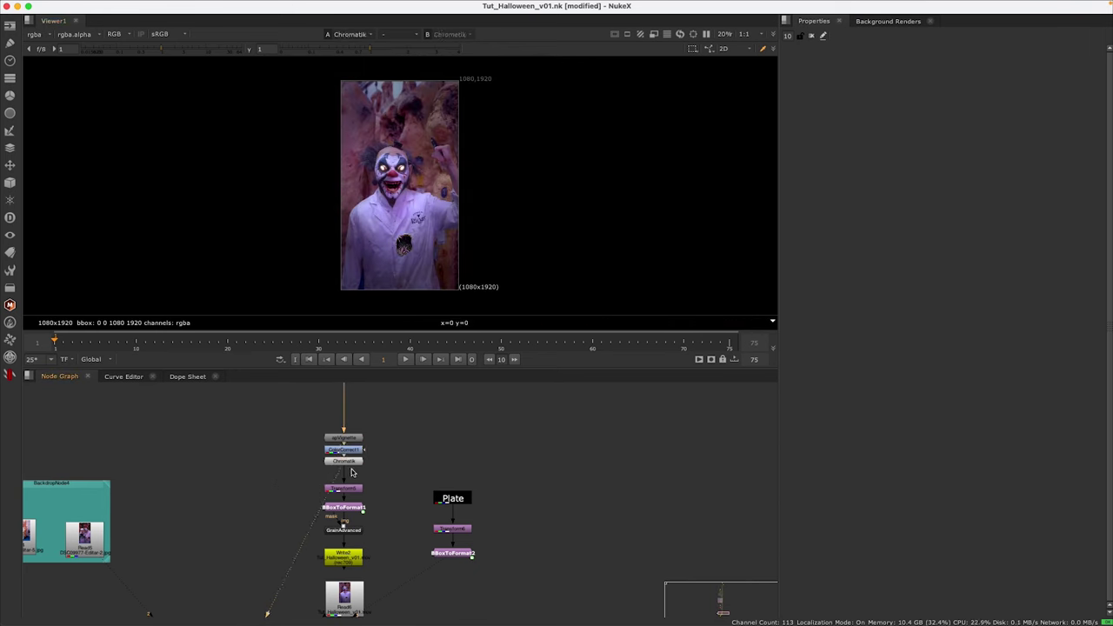
{"action": "left_click", "coordinate": [348, 530]}
{"action": "key", "text": "1"}
Step: View the rendered Read6 footage with the viewer enlarged to fill the window
{"action": "scroll", "coordinate": [339, 539], "scroll_direction": "down", "scroll_amount": 3}
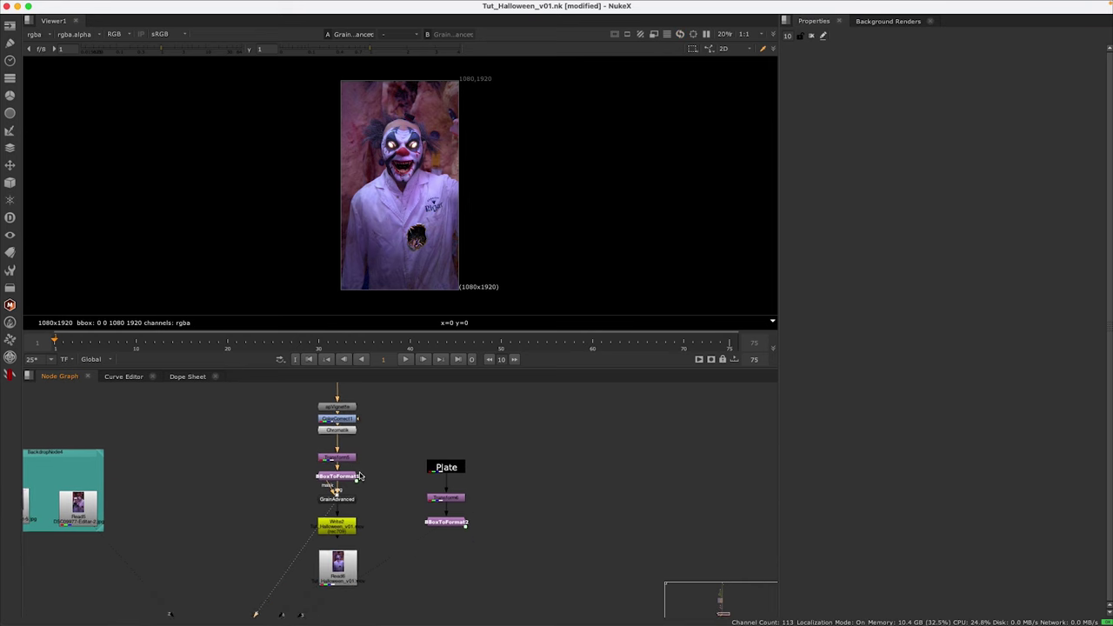
{"action": "left_click", "coordinate": [337, 535]}
{"action": "key", "text": "1"}
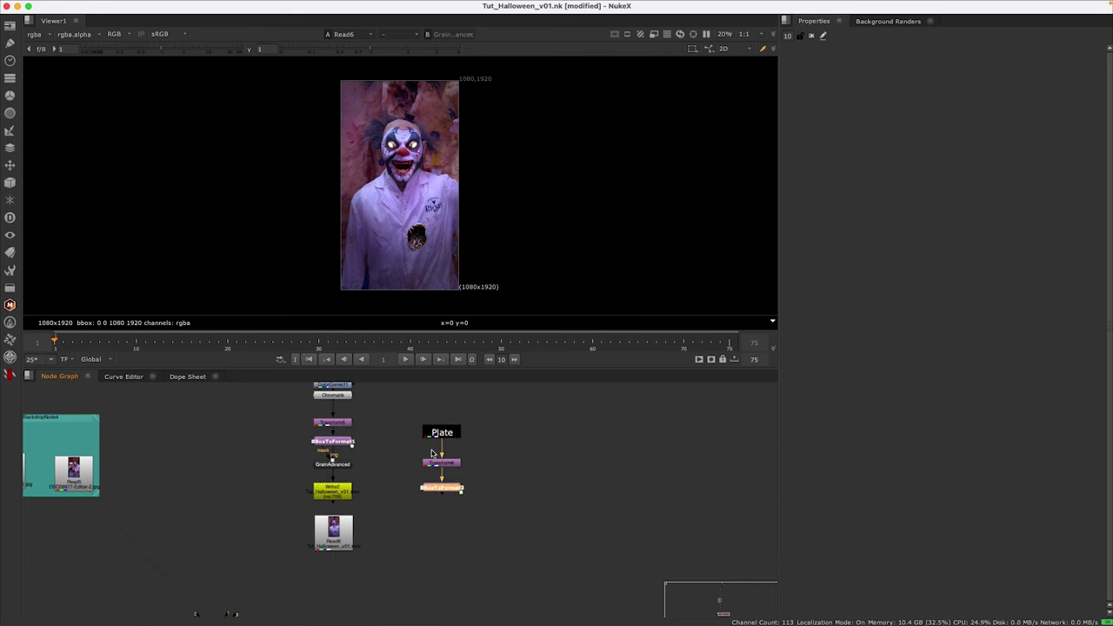
{"action": "scroll", "coordinate": [429, 148], "scroll_direction": "up", "scroll_amount": 3}
{"action": "key", "text": "space"}
{"action": "key", "text": "2"}
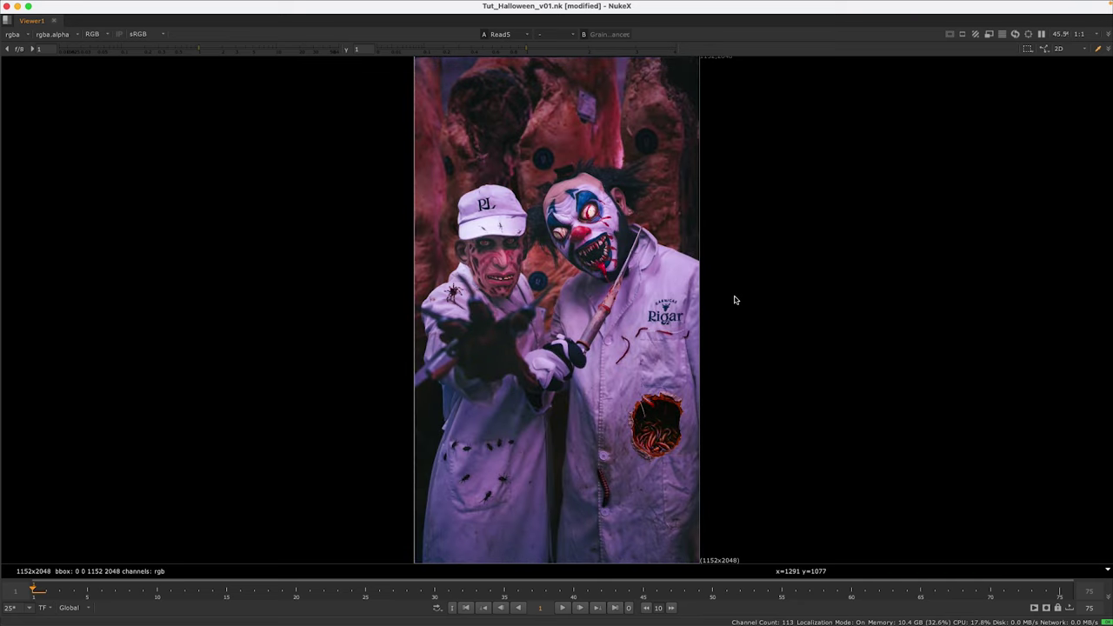
{"action": "key", "text": "space"}
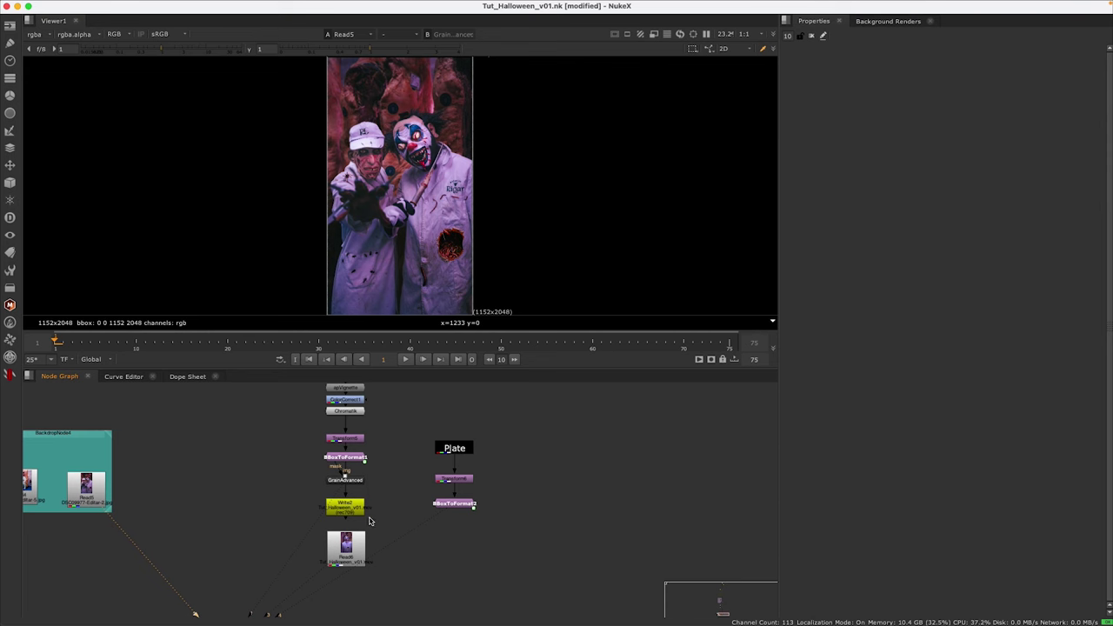
{"action": "scroll", "coordinate": [388, 485], "scroll_direction": "down", "scroll_amount": 1}
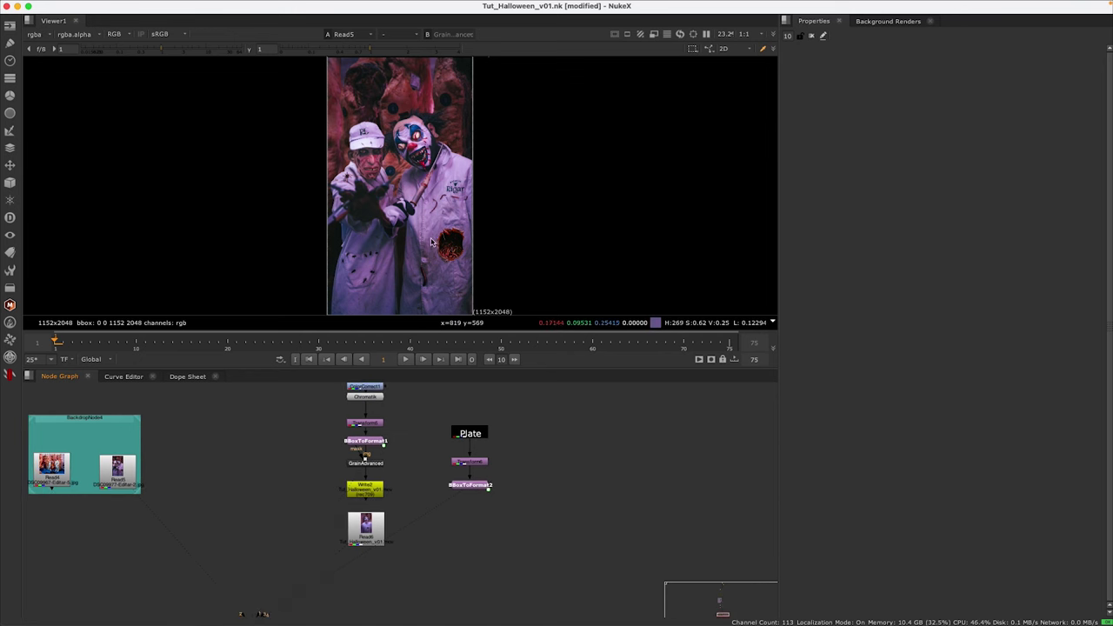
{"action": "left_click", "coordinate": [52, 474]}
{"action": "key", "text": "1"}
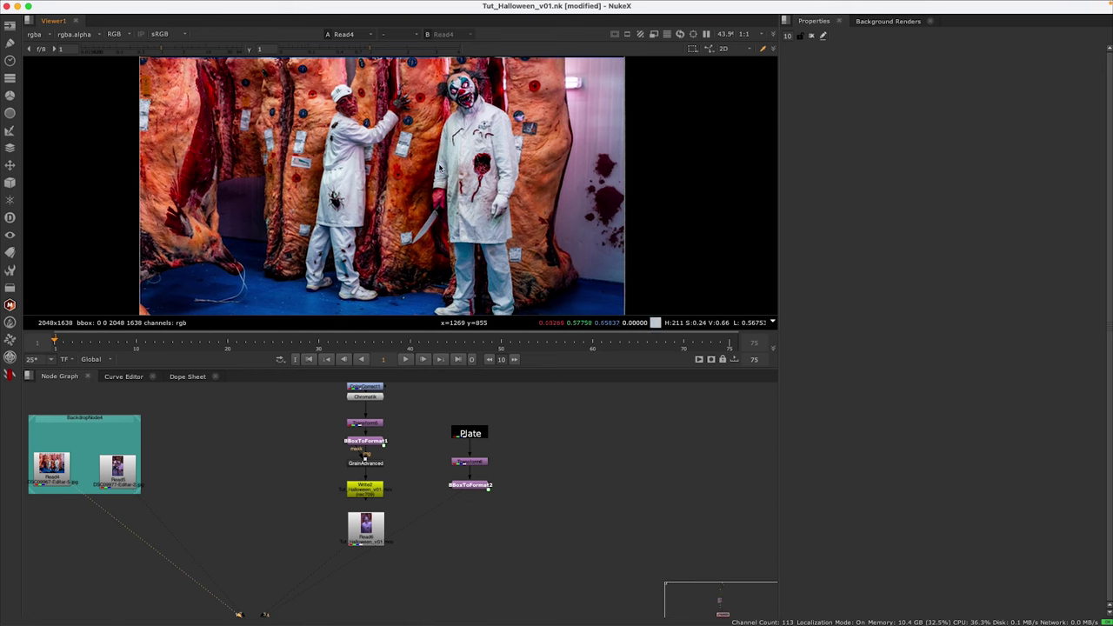
{"action": "key", "text": "space"}
{"action": "key", "text": "f"}
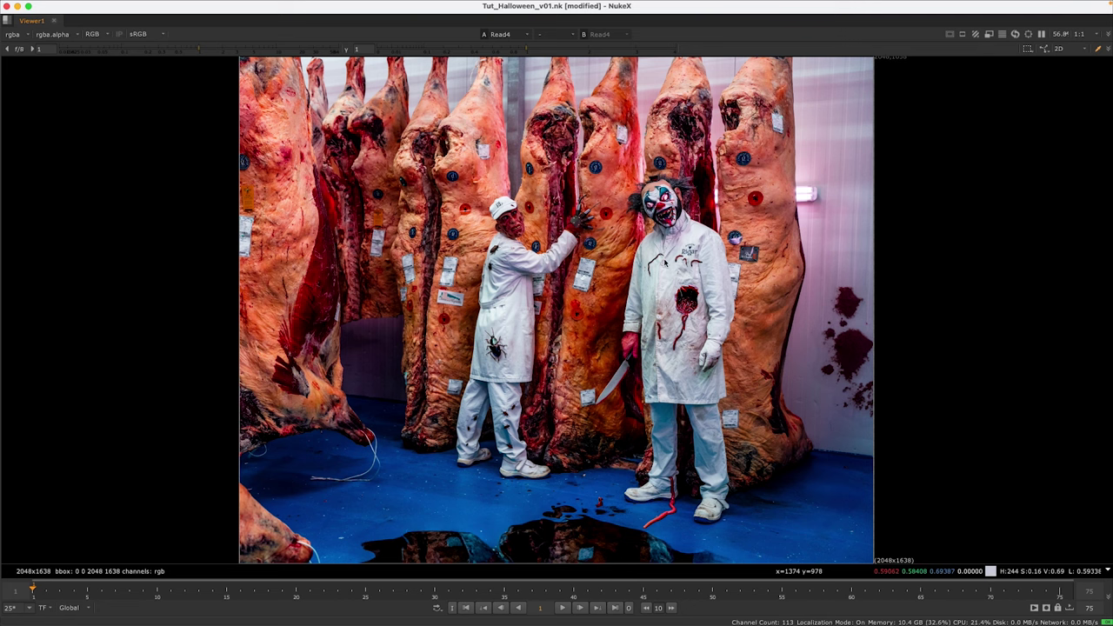
{"action": "key", "text": "space"}
{"action": "left_click", "coordinate": [117, 467]}
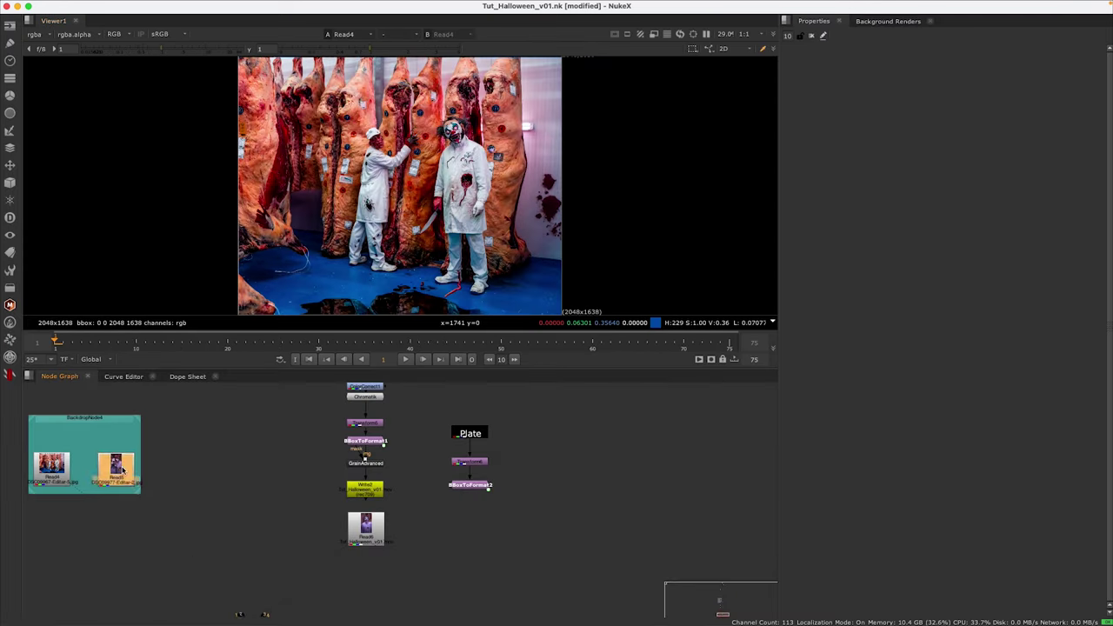
{"action": "key", "text": "1"}
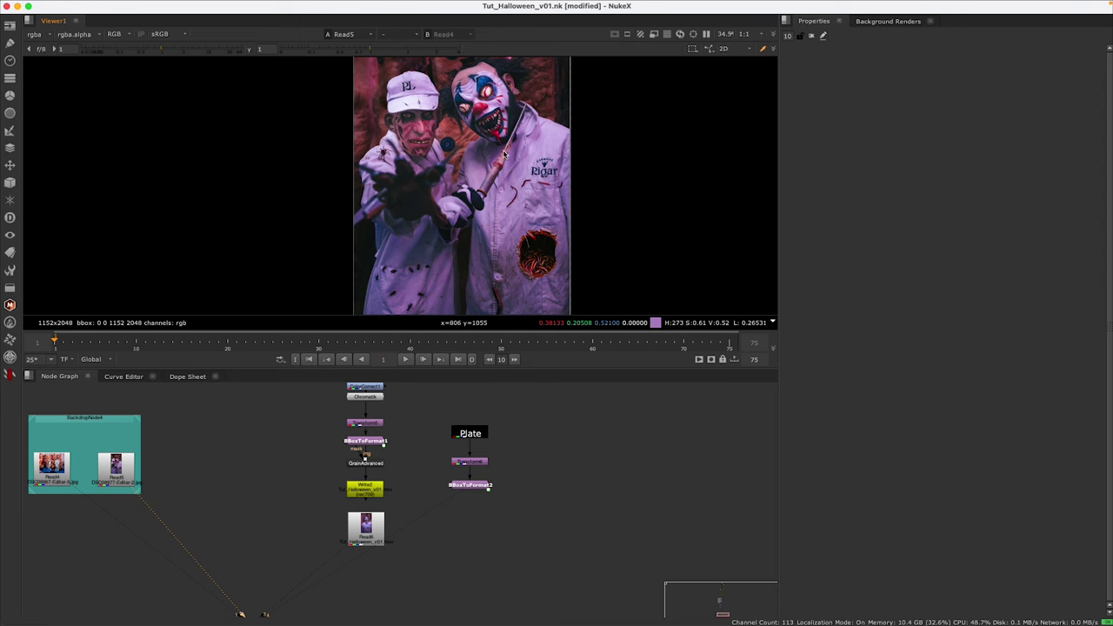
{"action": "left_click", "coordinate": [51, 465]}
{"action": "key", "text": "1"}
{"action": "left_click", "coordinate": [117, 466]}
{"action": "key", "text": "1"}
{"action": "key", "text": "2"}
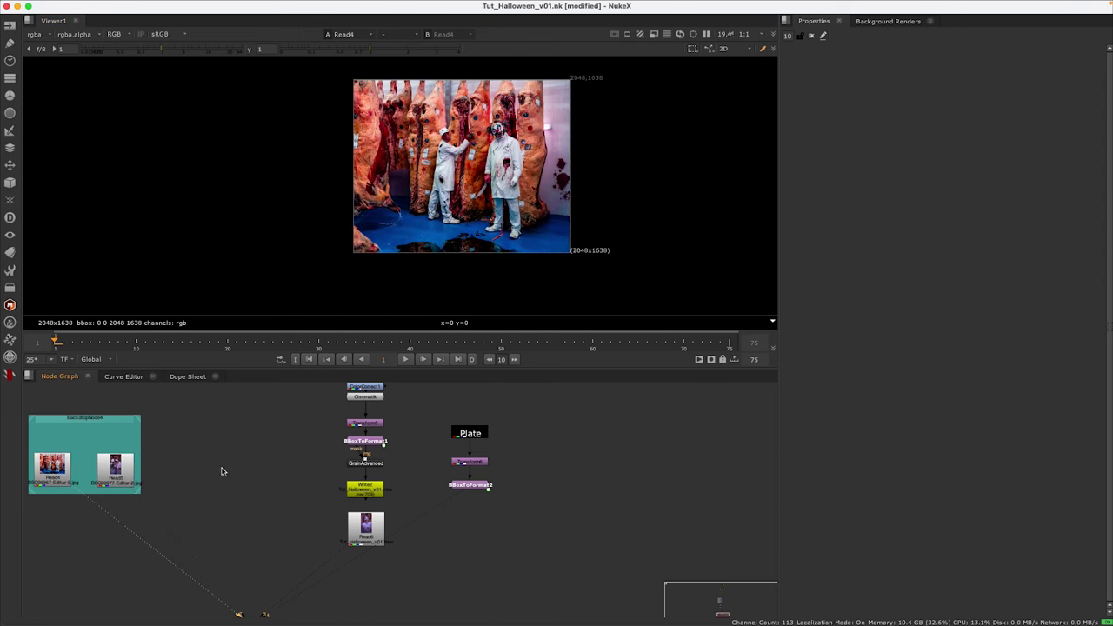
{"action": "left_click", "coordinate": [374, 532]}
{"action": "key", "text": "1"}
{"action": "key", "text": "space"}
{"action": "key", "text": "space"}
{"action": "left_click", "coordinate": [469, 484]}
{"action": "key", "text": "1"}
{"action": "key", "text": "space"}
{"action": "key", "text": "1"}
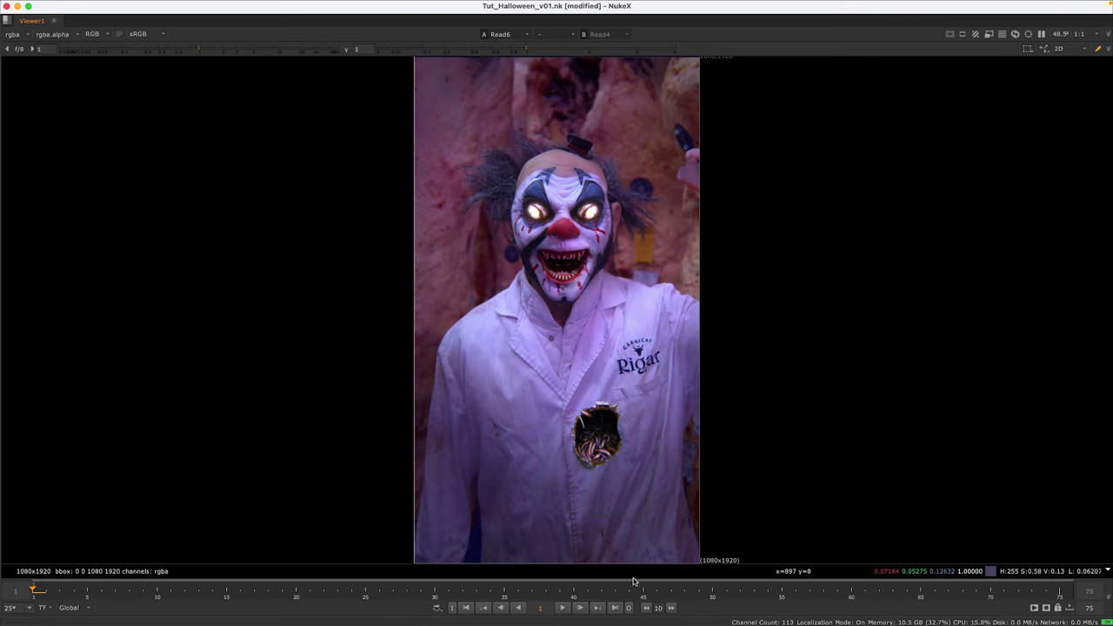
Step: Play the rendered Read6 clown clip from the viewer timeline
{"action": "left_click", "coordinate": [566, 608]}
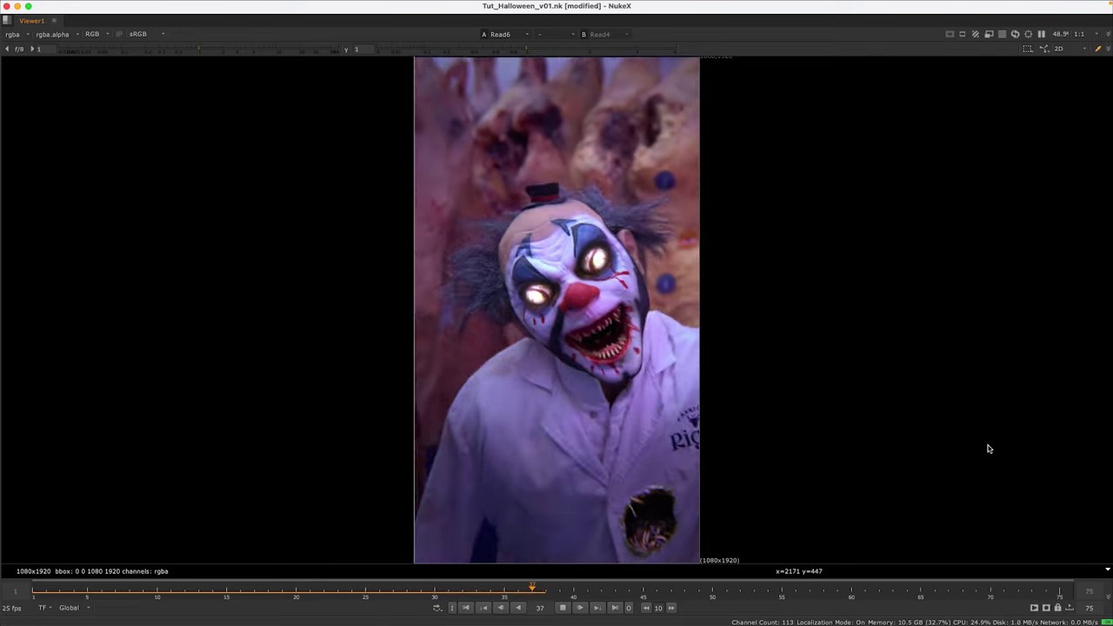